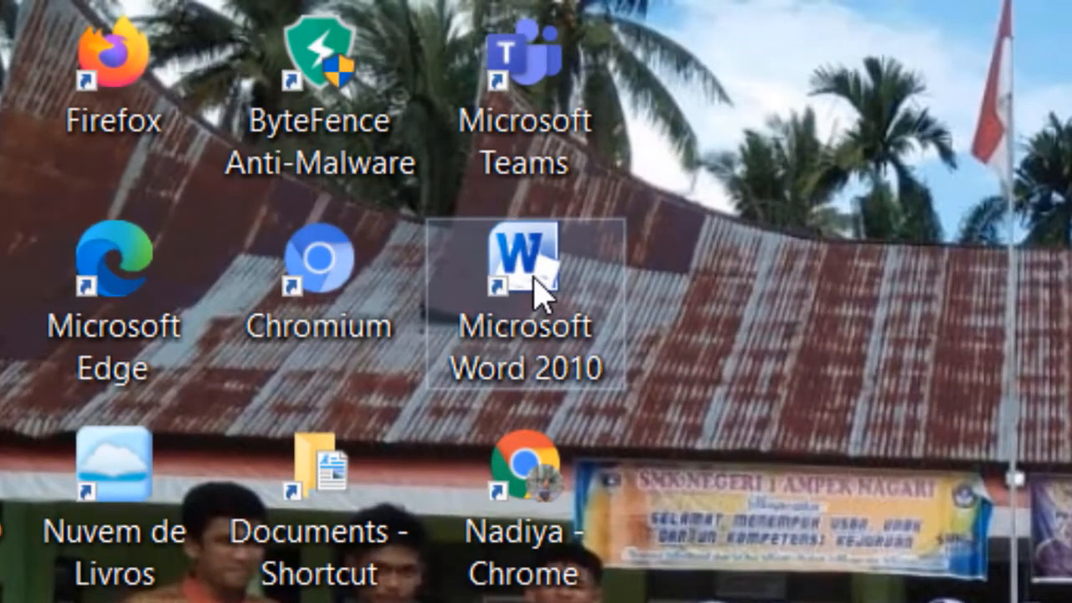
Open Microsoft Word 2010 with a blank document and dismiss the product activation dialog
click(534, 282)
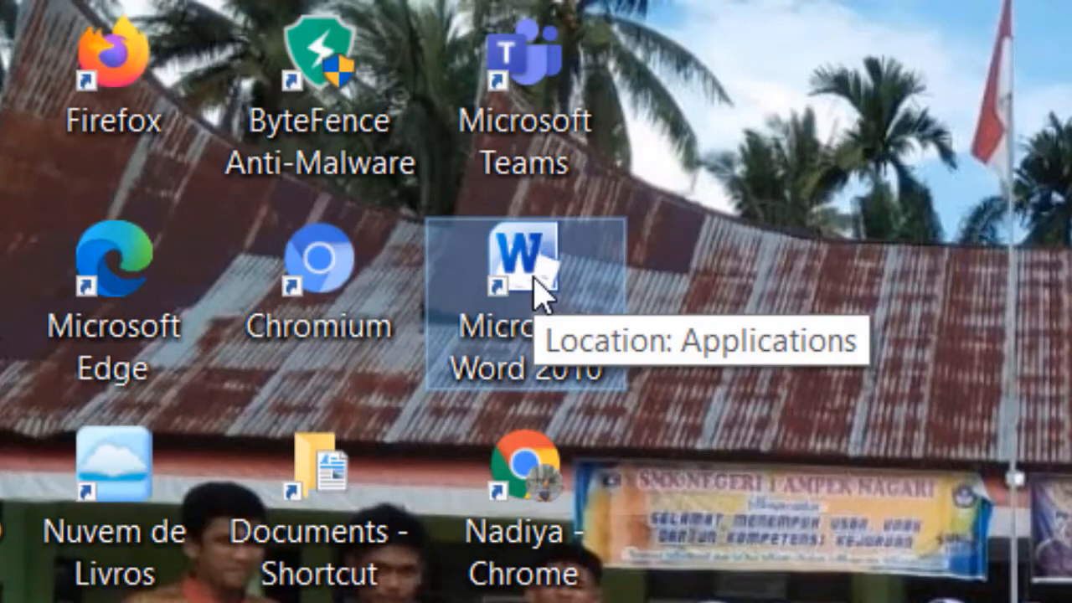
double_click(534, 282)
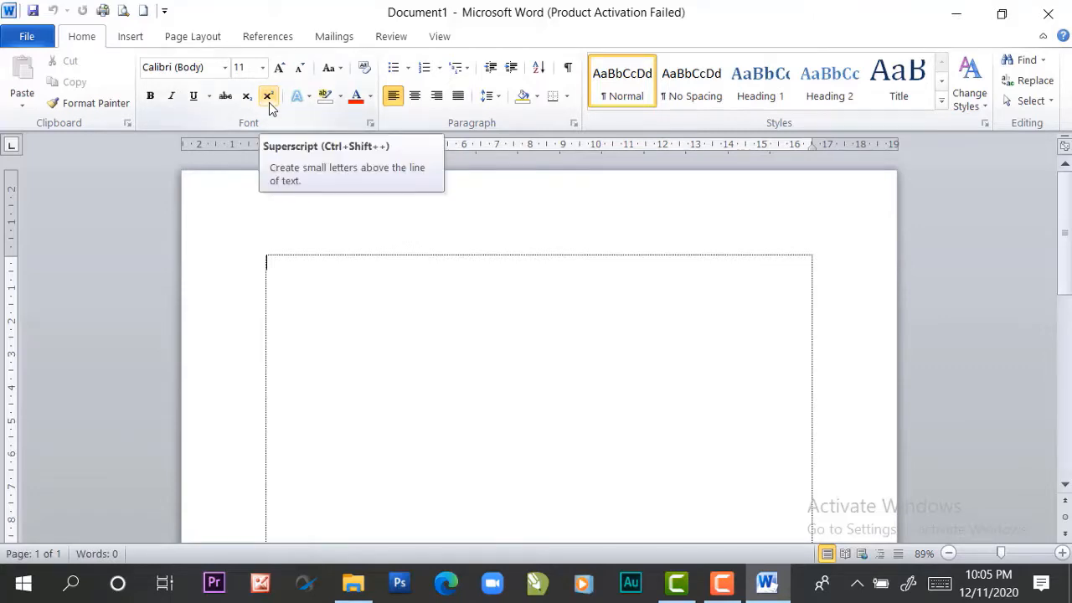
click(269, 102)
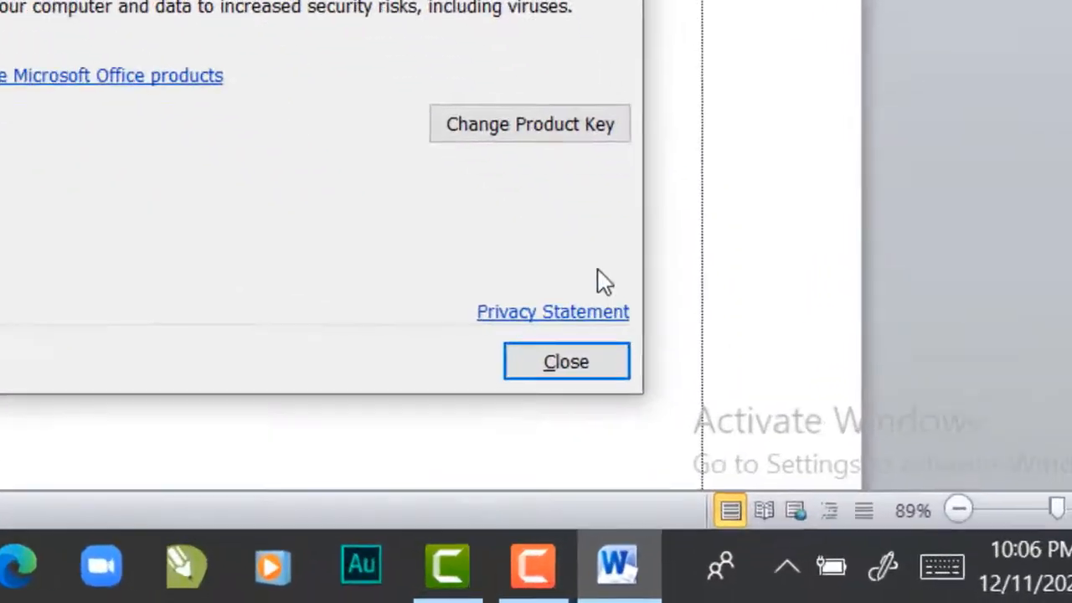
click(503, 334)
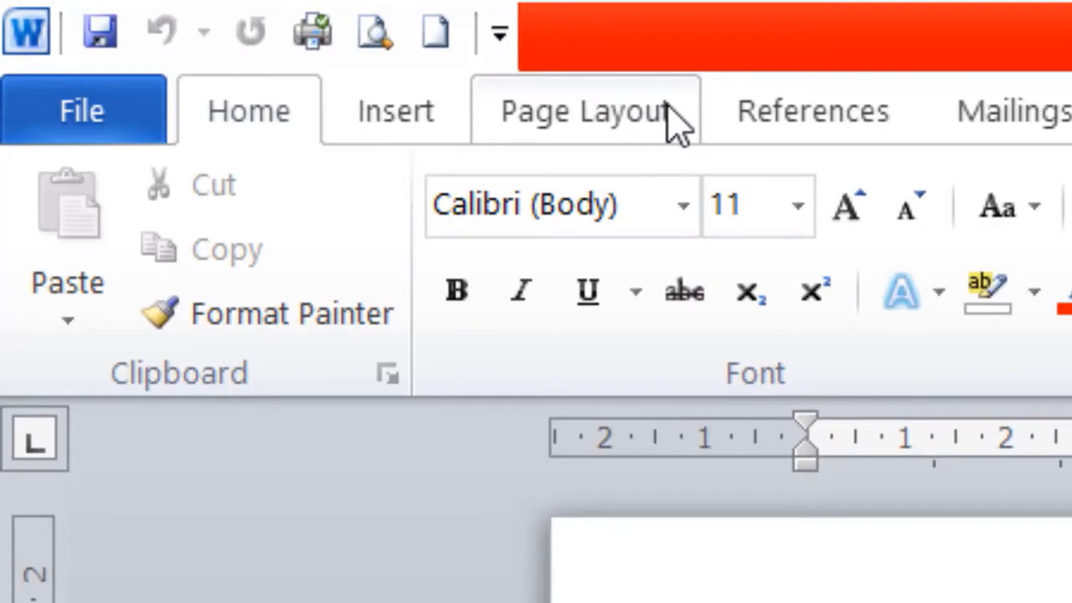
Set the document's paper size to A4 210 x 297 mm in the page setup settings
click(657, 117)
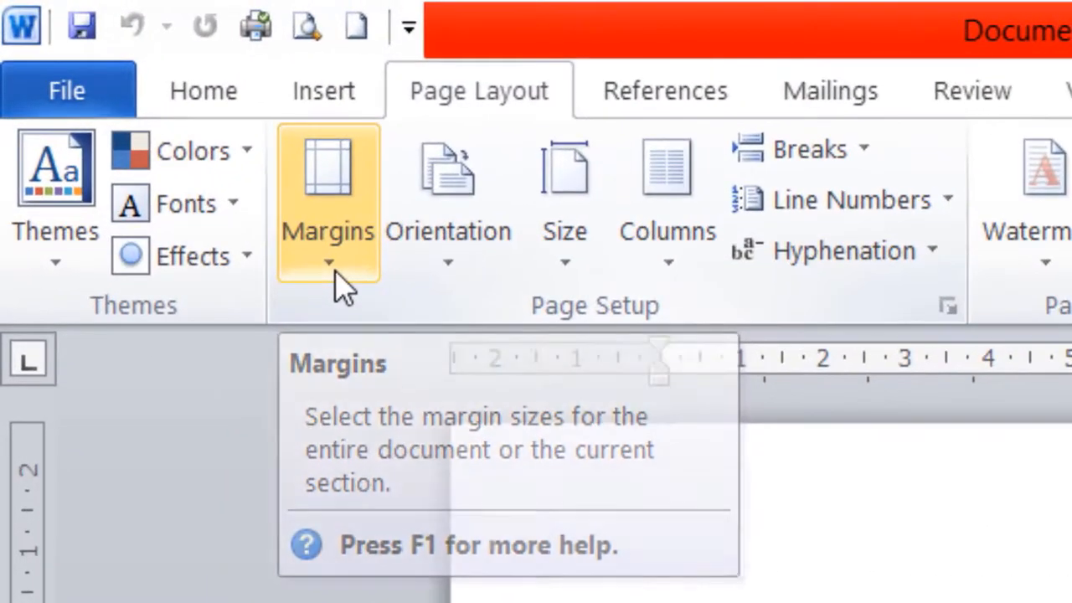
click(138, 115)
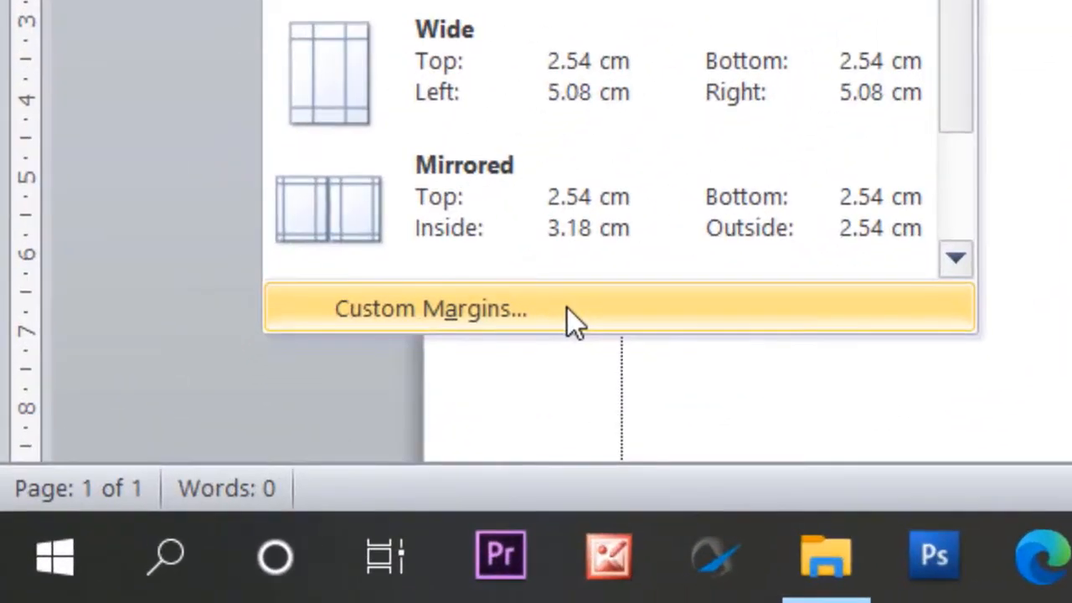
click(246, 477)
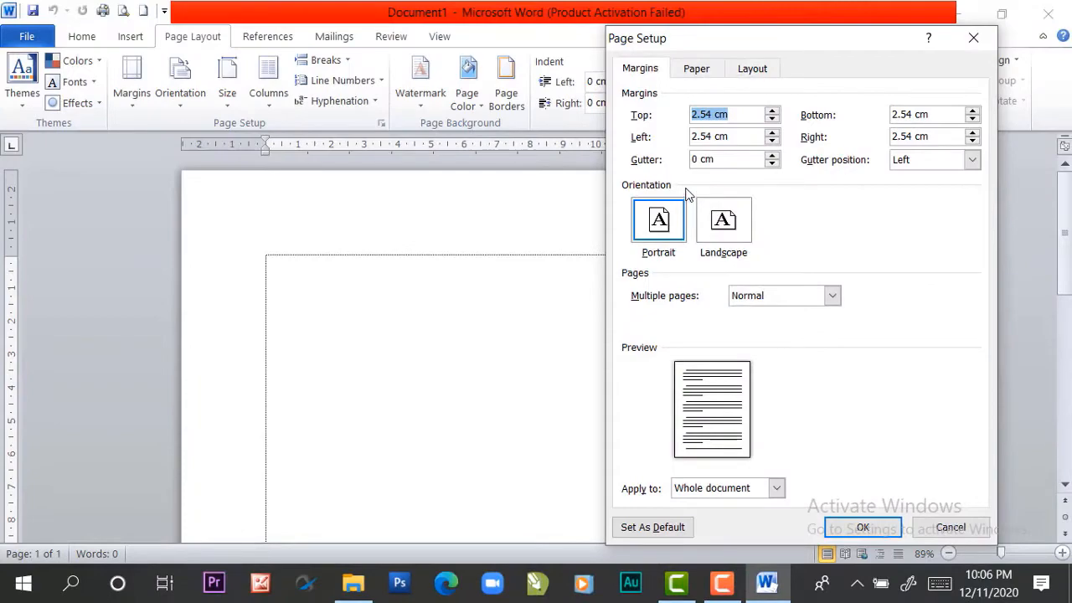
drag(735, 42, 622, 30)
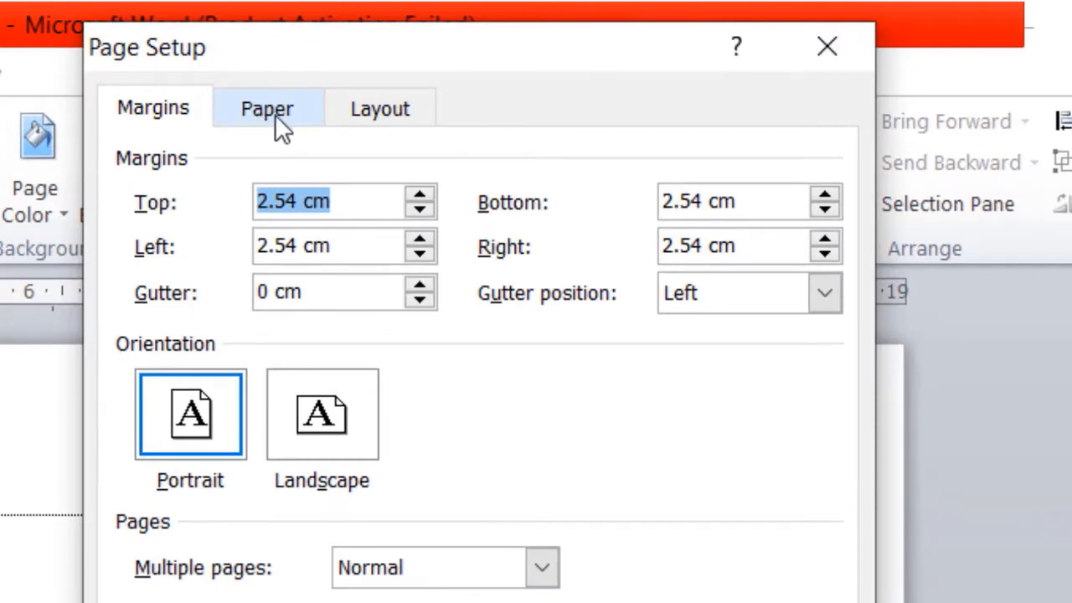
click(275, 114)
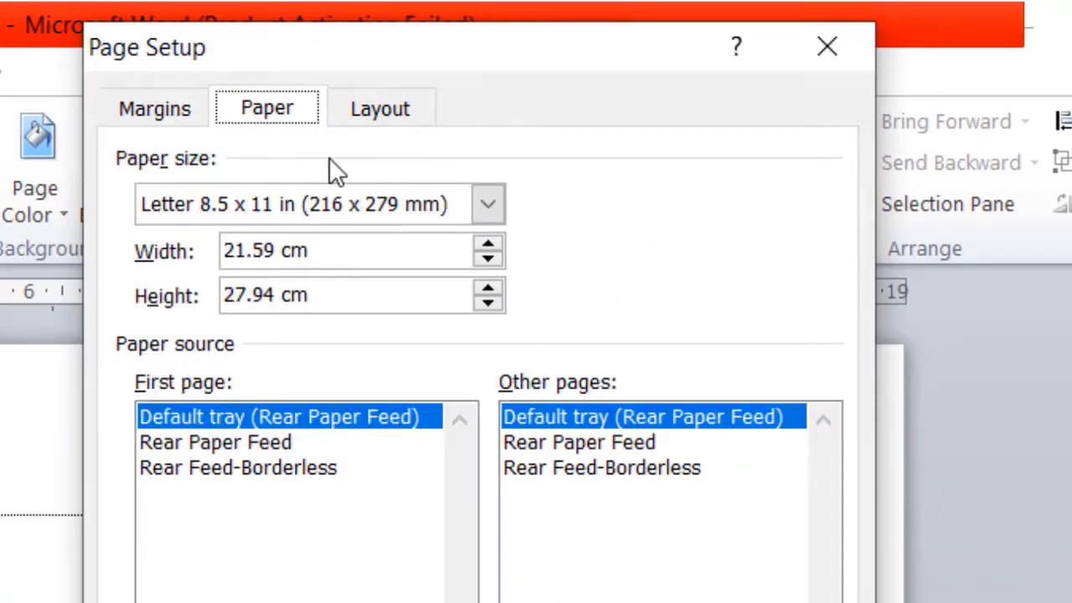
click(488, 205)
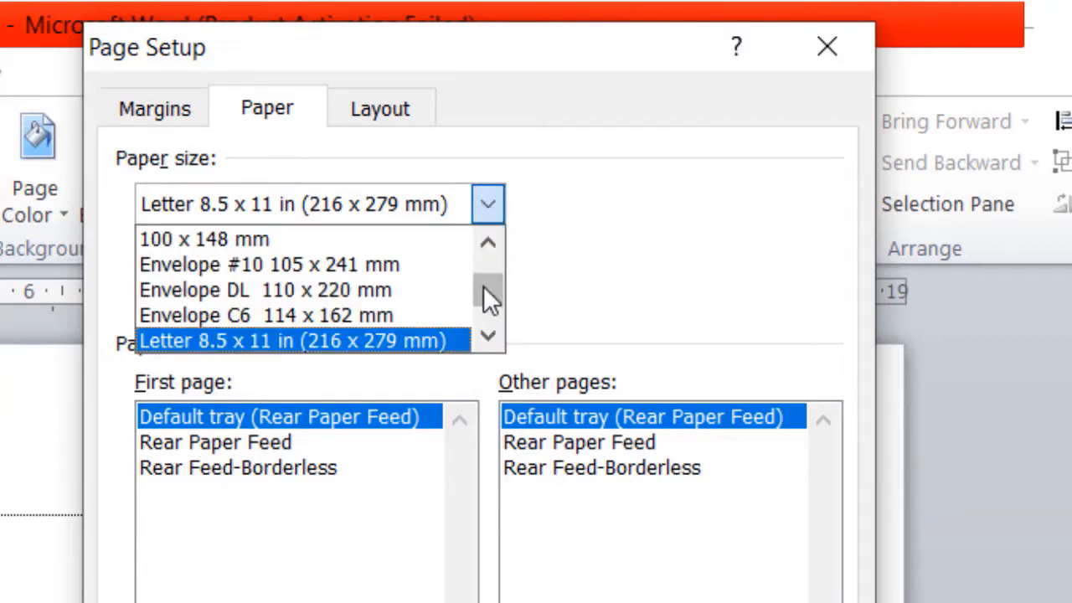
drag(487, 289, 494, 251)
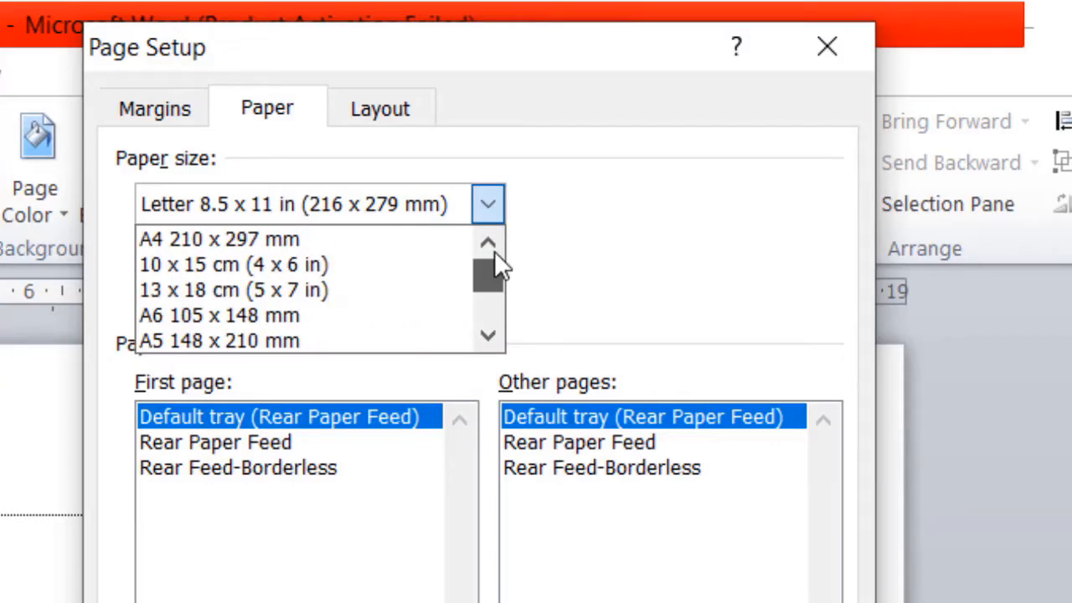
click(205, 236)
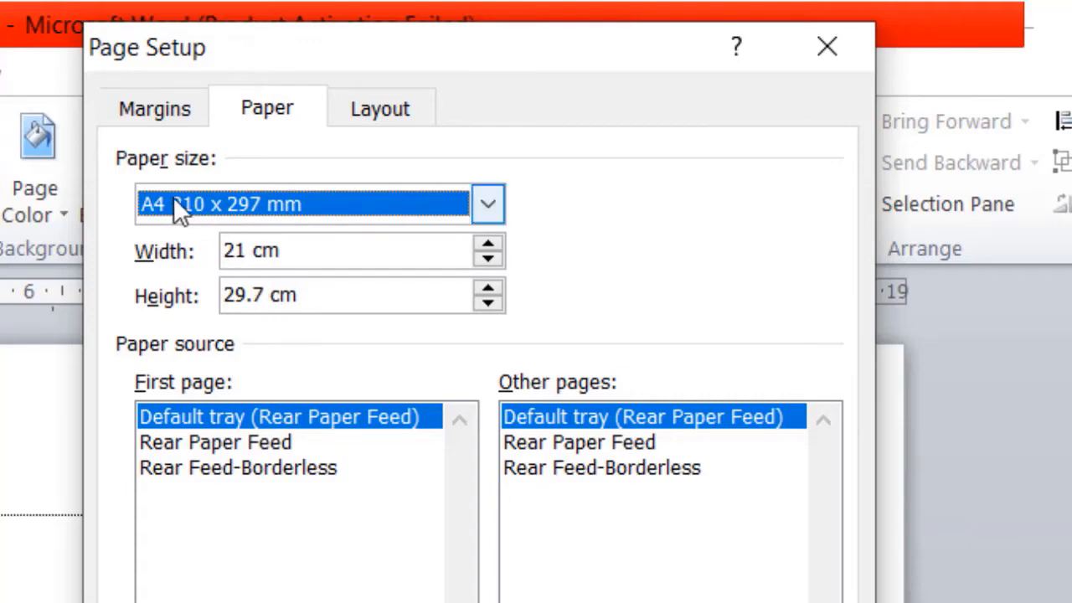
Set the page margins to 1 cm at the top, 2 cm on the left and 2 cm on the right
click(168, 119)
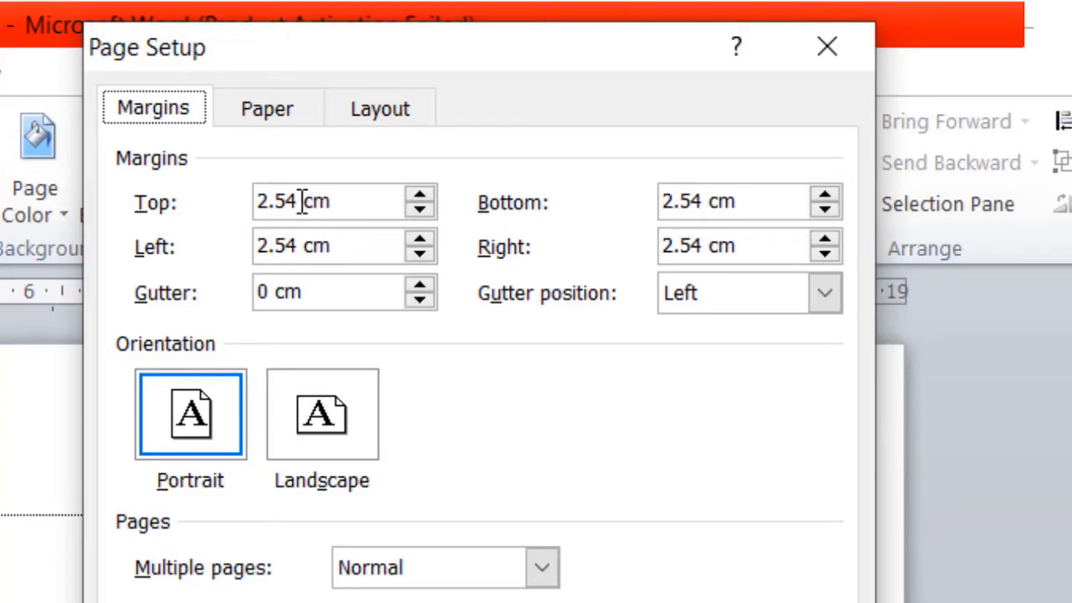
drag(299, 202, 207, 191)
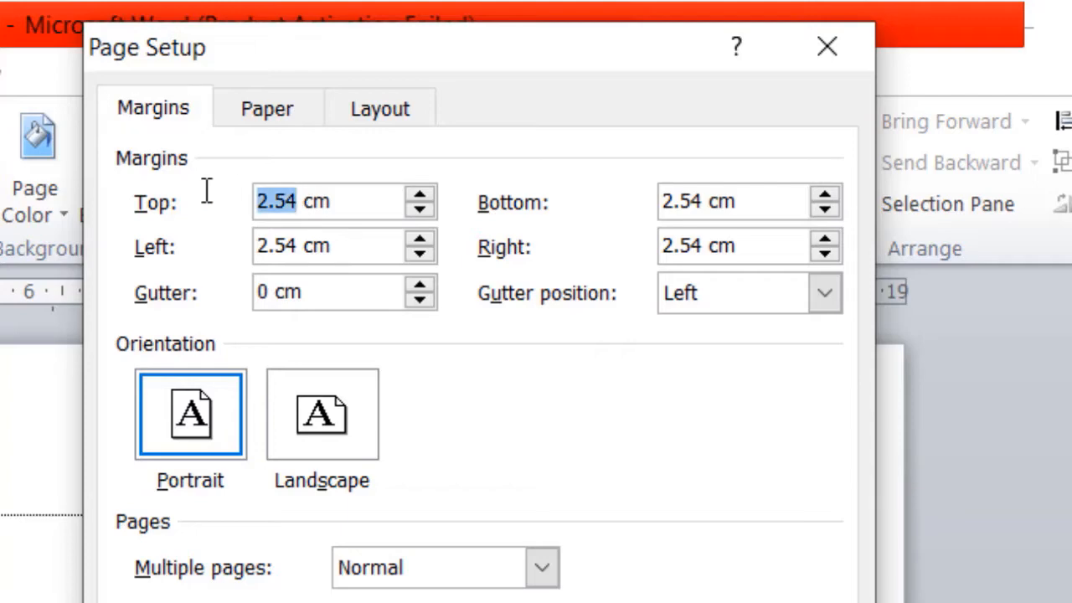
text(1)
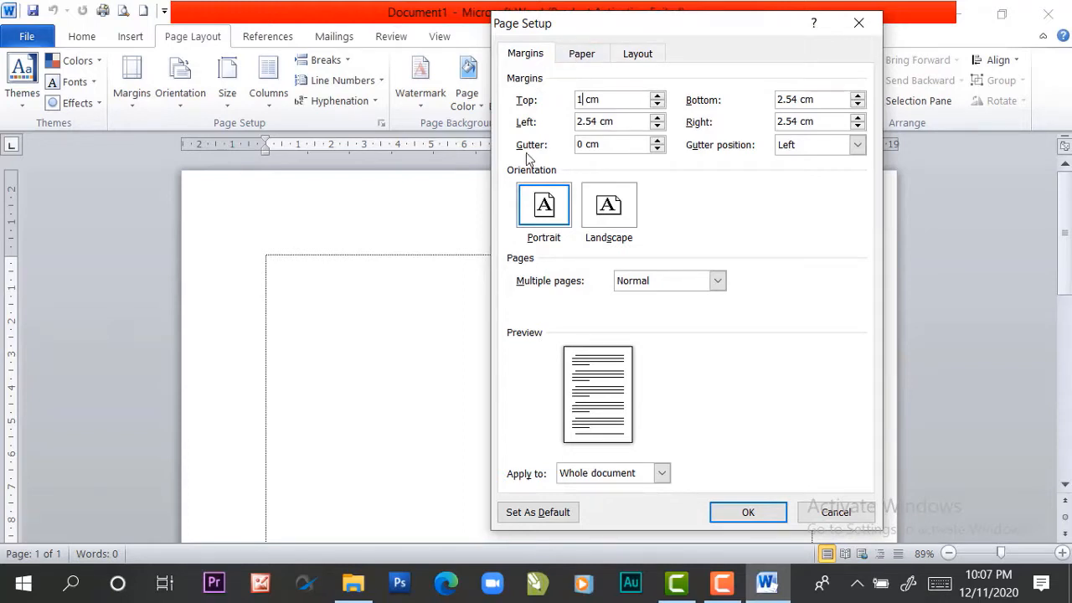
click(595, 122)
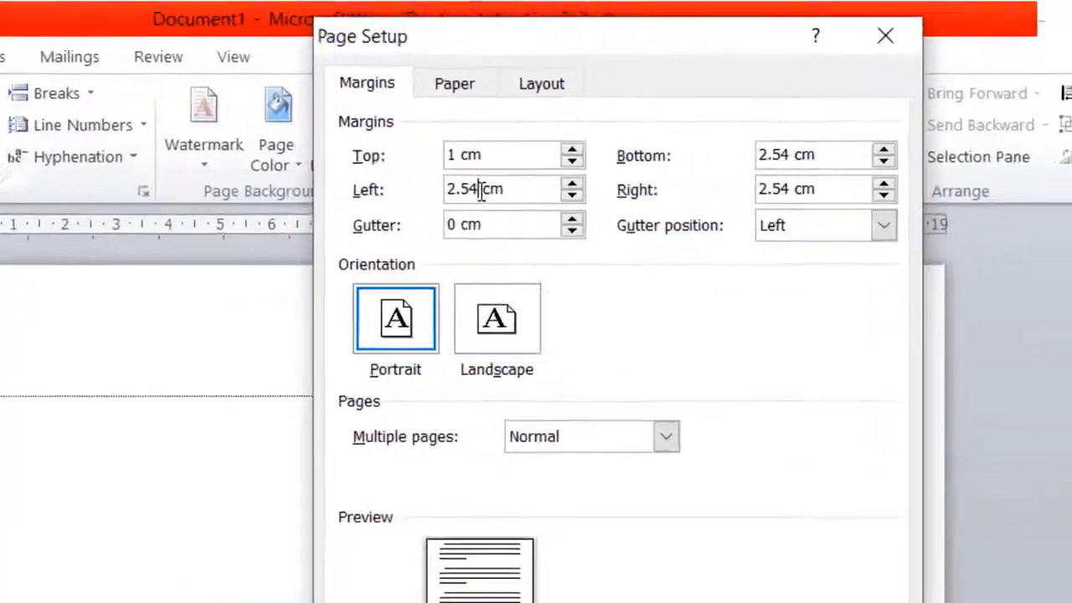
drag(481, 191, 344, 190)
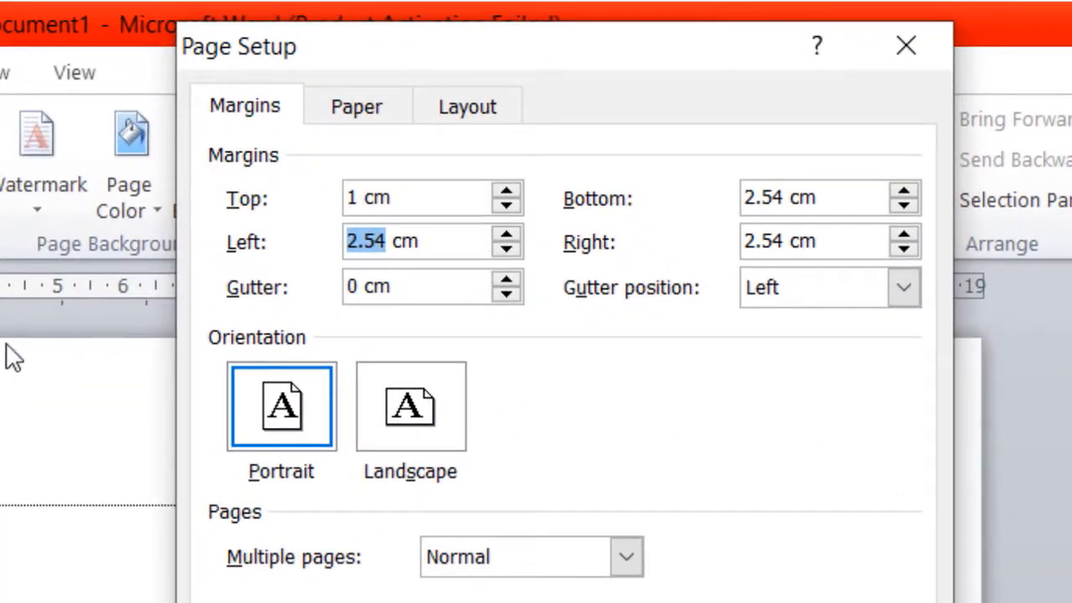
text(2)
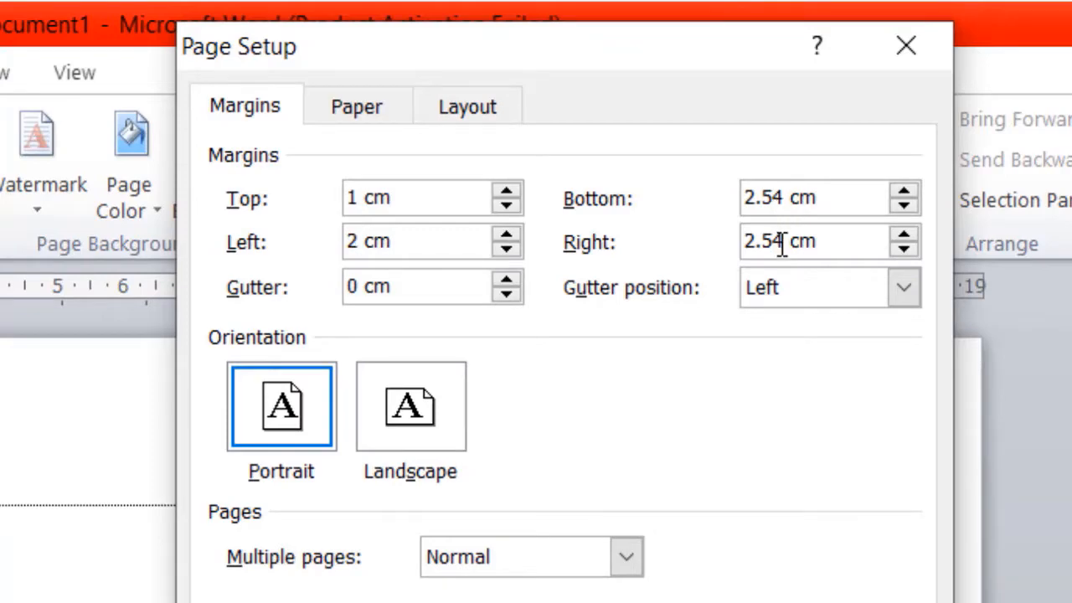
drag(782, 242, 720, 256)
text(2)
Try the landscape page orientation and return it to portrait
click(293, 448)
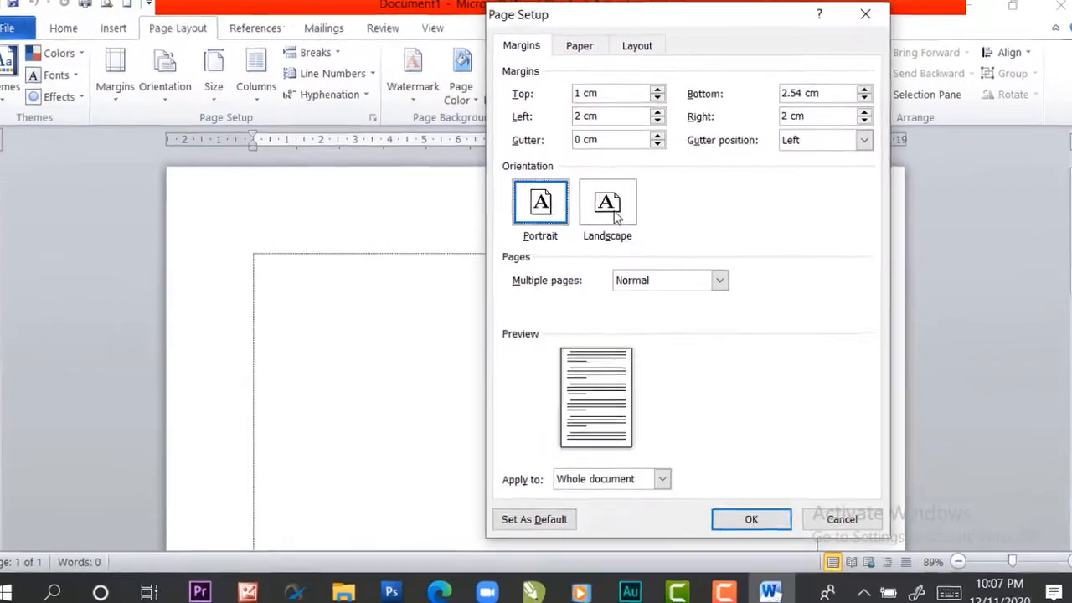
click(410, 407)
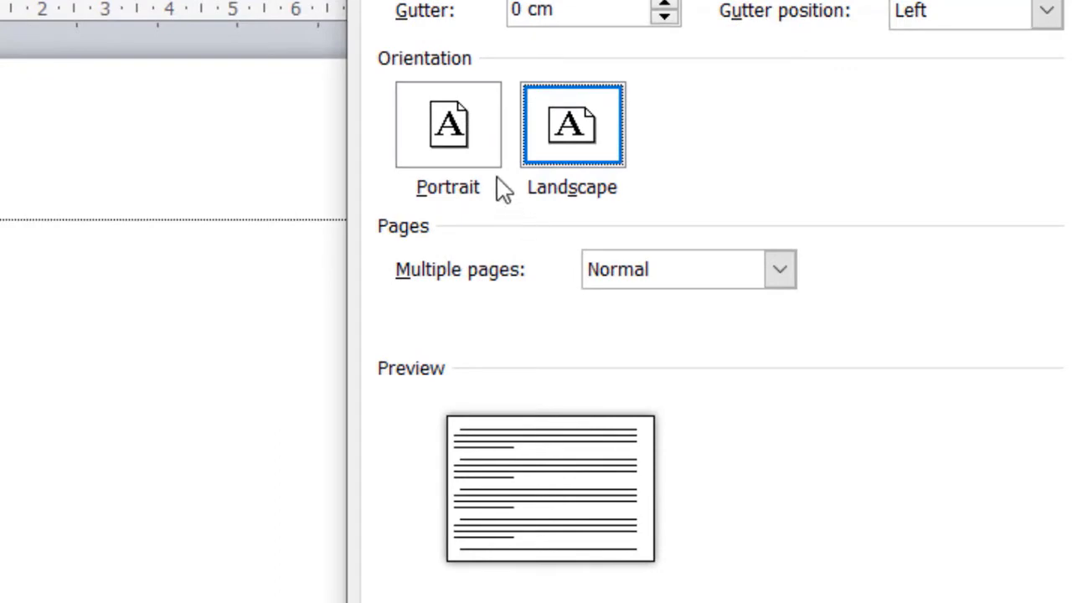
click(459, 140)
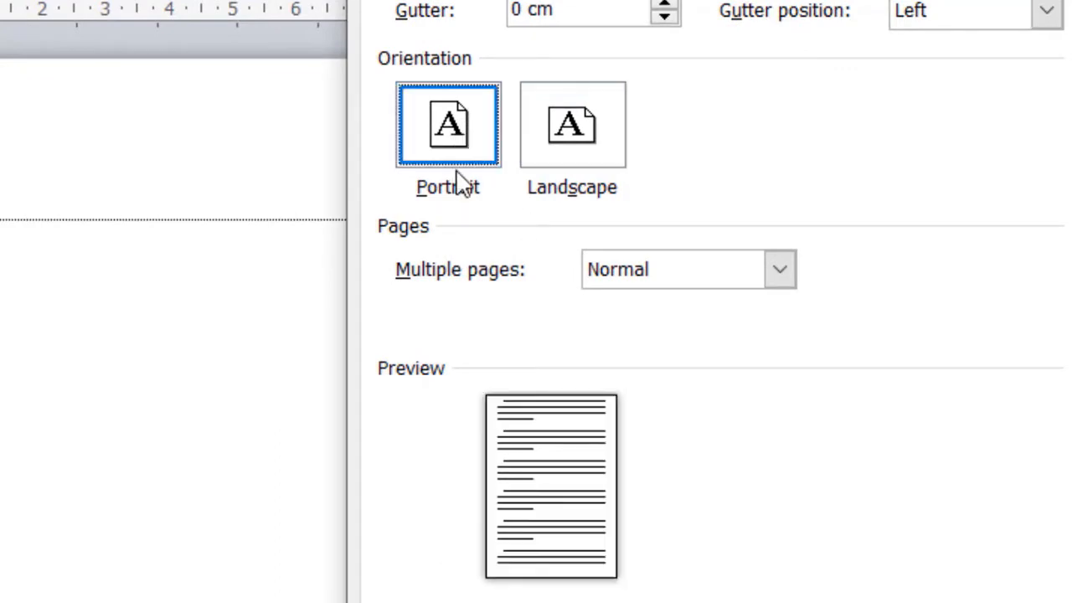
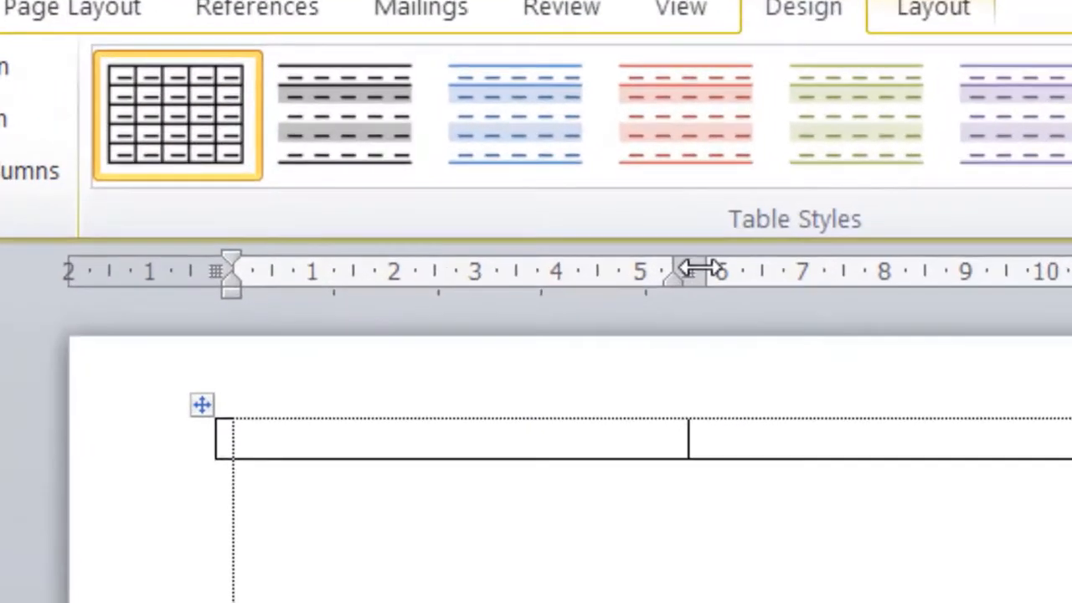
Narrow the table's first column to end at about 1.5 cm and the third to about 2 cm wide, and widen the middle one to about 13.5 cm
mouse_move(582, 216)
mouse_down()
mouse_move(532, 213)
mouse_move(337, 261)
mouse_up()
mouse_move(358, 327)
mouse_down()
mouse_move(342, 333)
mouse_move(350, 338)
mouse_up()
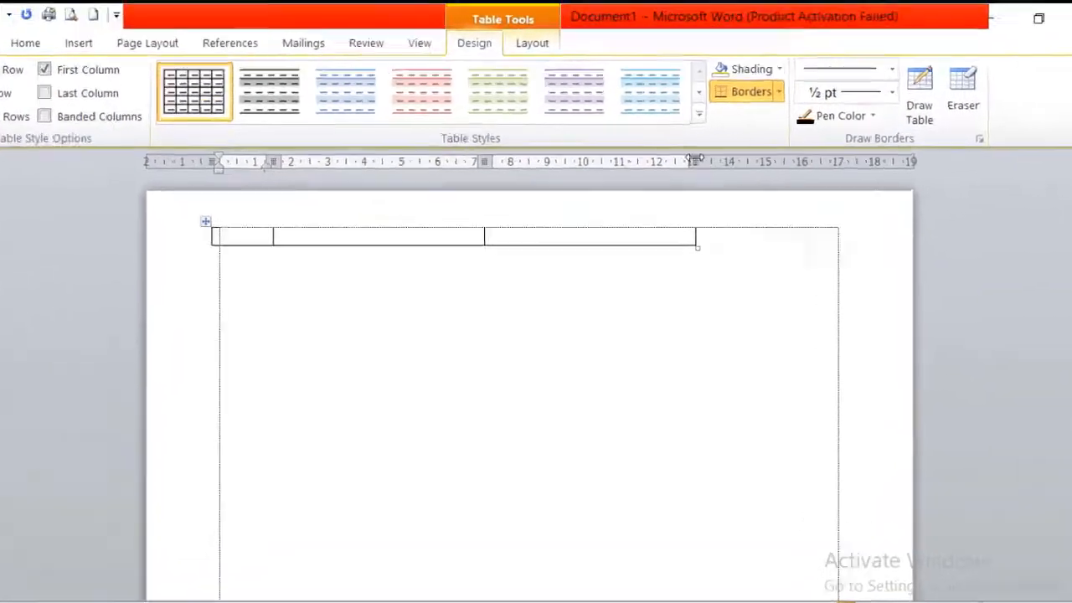
mouse_move(695, 160)
mouse_down()
mouse_move(618, 332)
mouse_move(479, 362)
mouse_up()
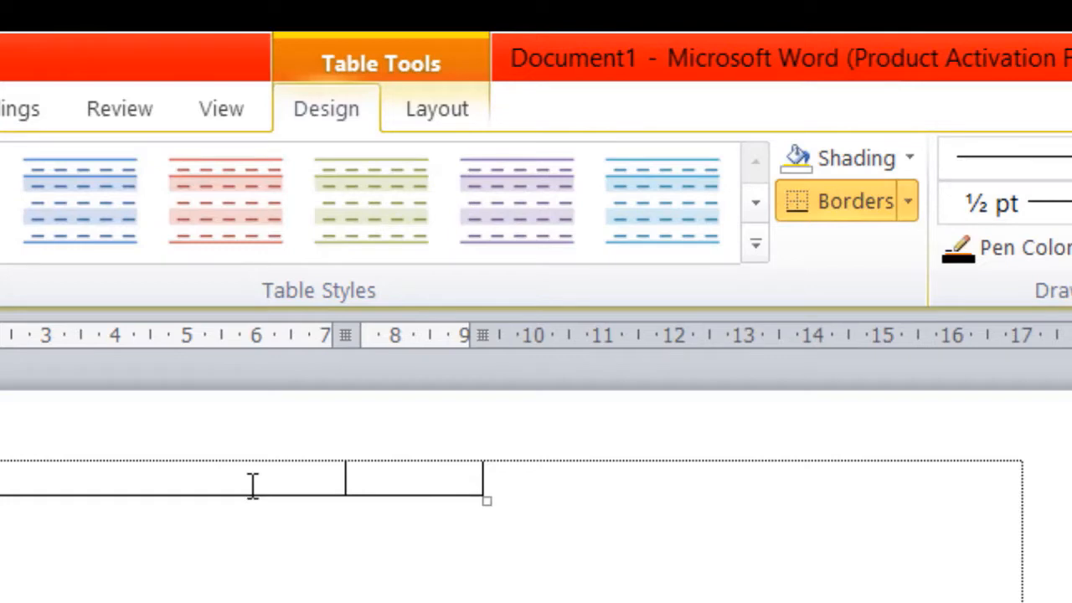
drag(345, 335, 900, 377)
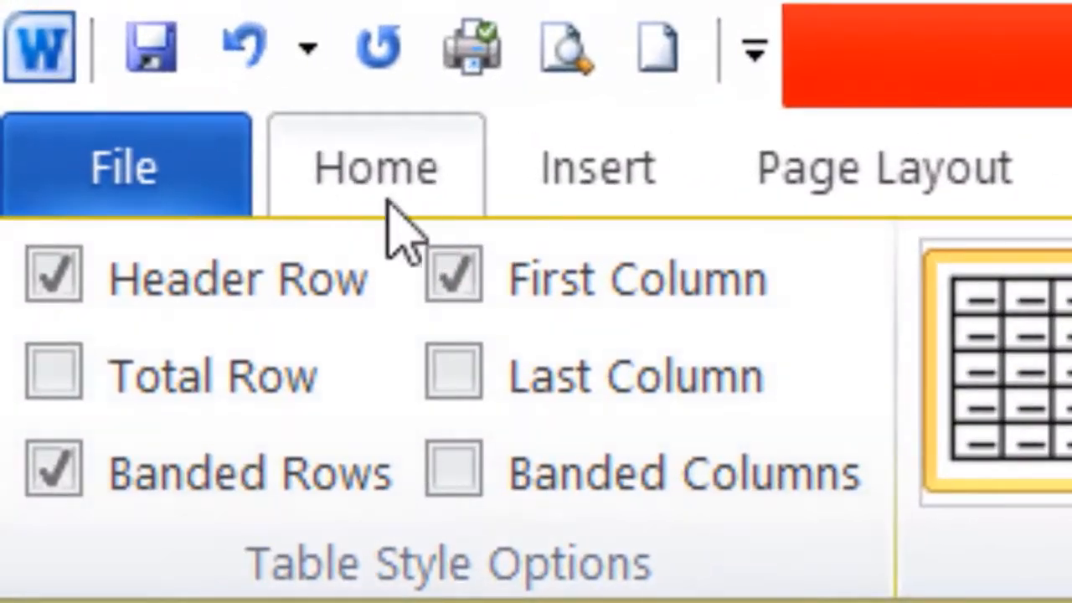
Center the middle cell's text, enter "PEMERINTAH PROVINSI SUMATERA BARAT" and start a new line below it
click(442, 177)
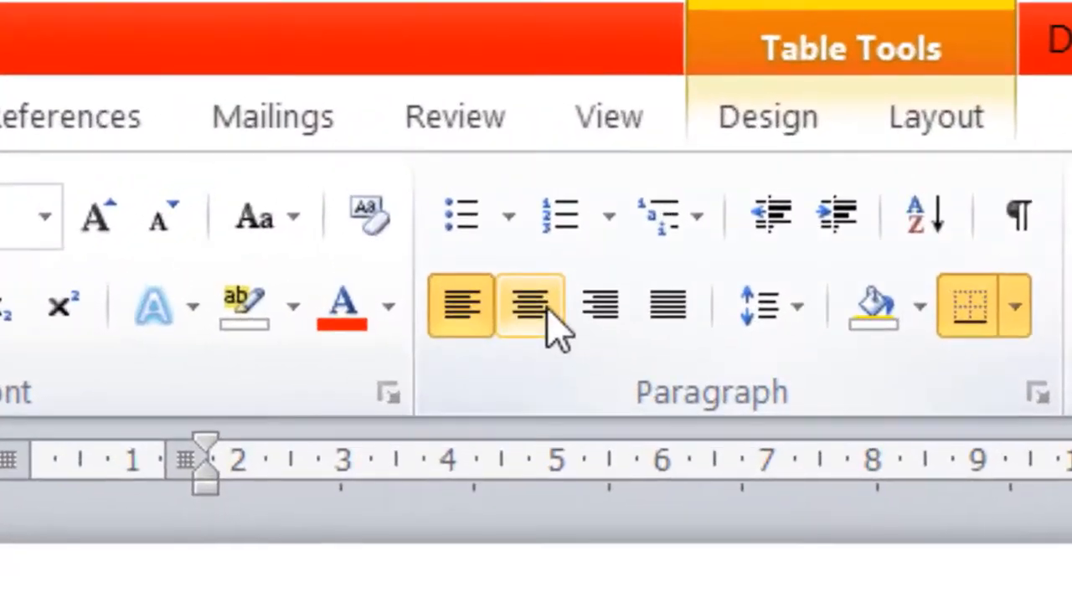
click(530, 305)
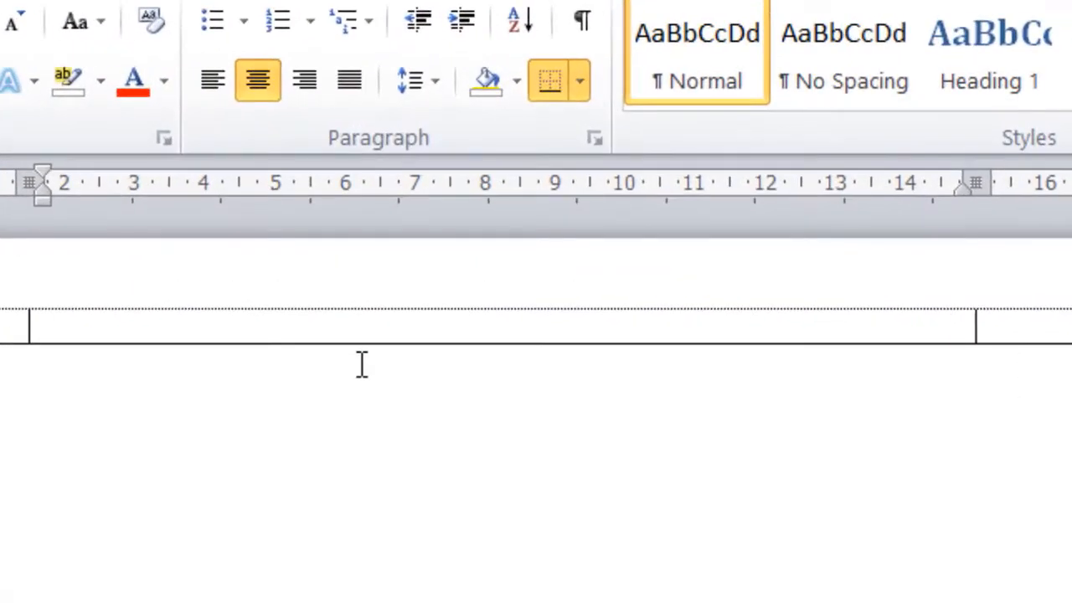
text(PEMI)
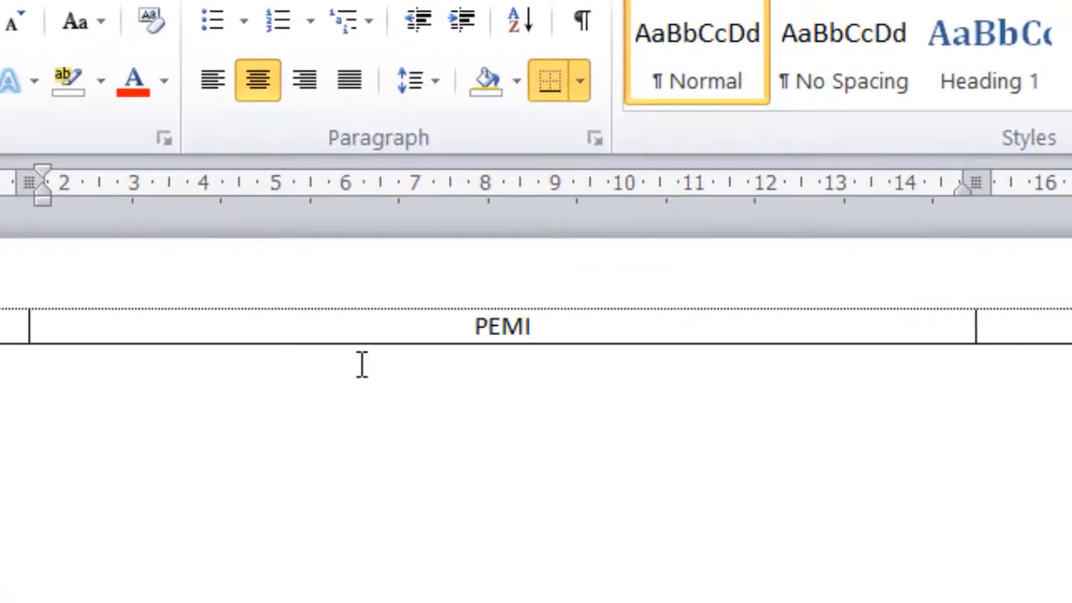
key(BackSpace)
text(ER)
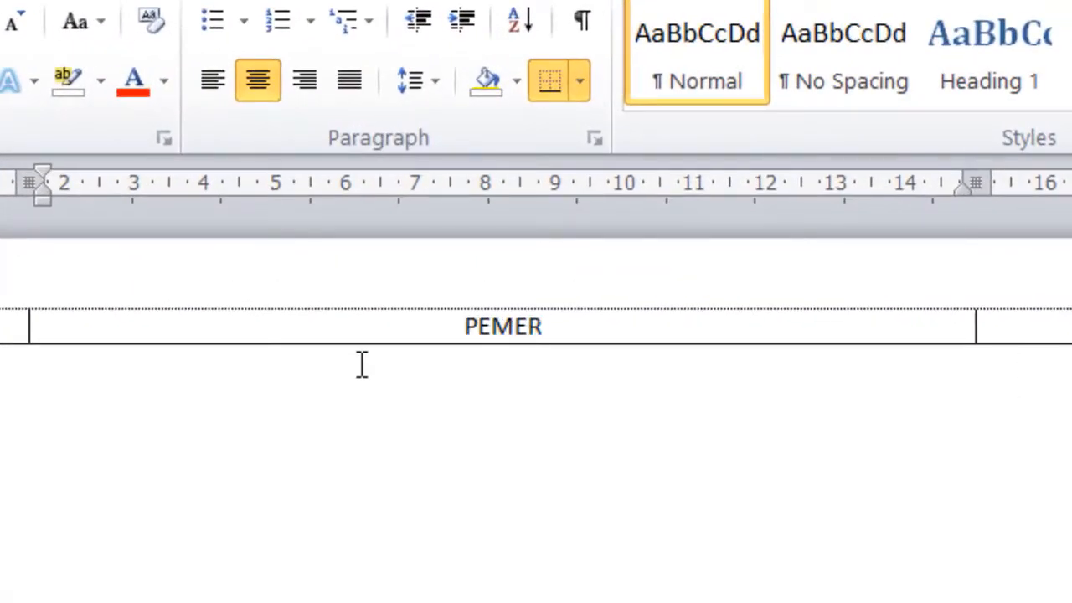
text(INTAH)
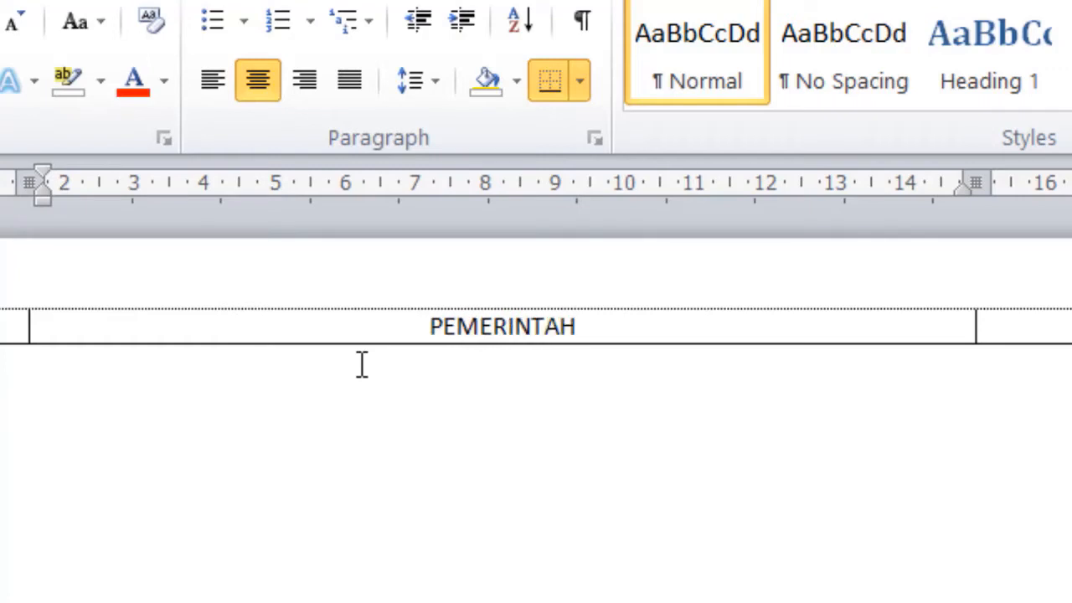
text( PROVIN)
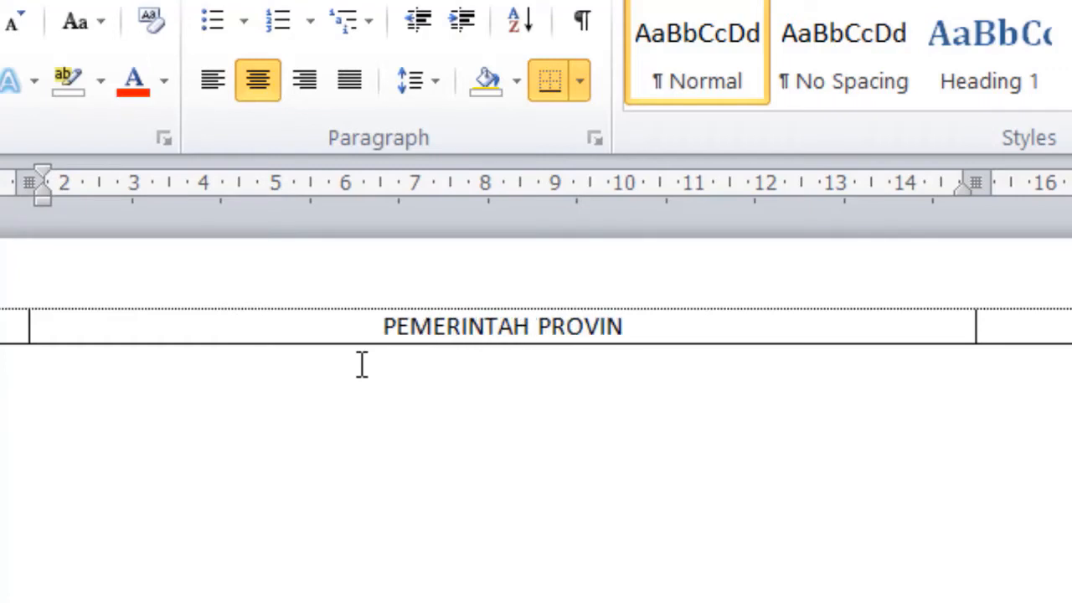
text(SI S)
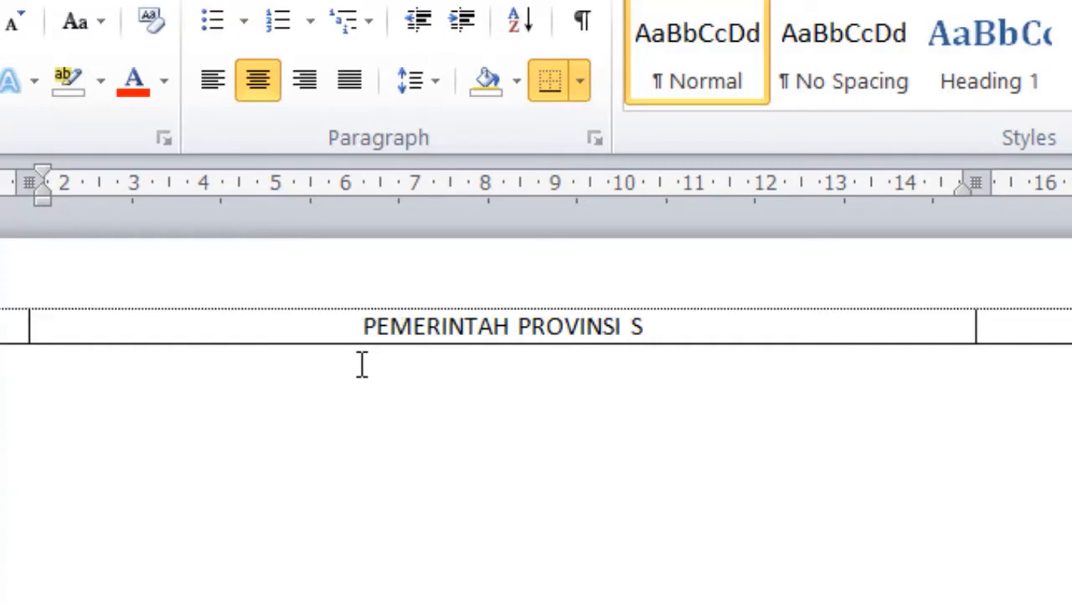
text(UMATERA)
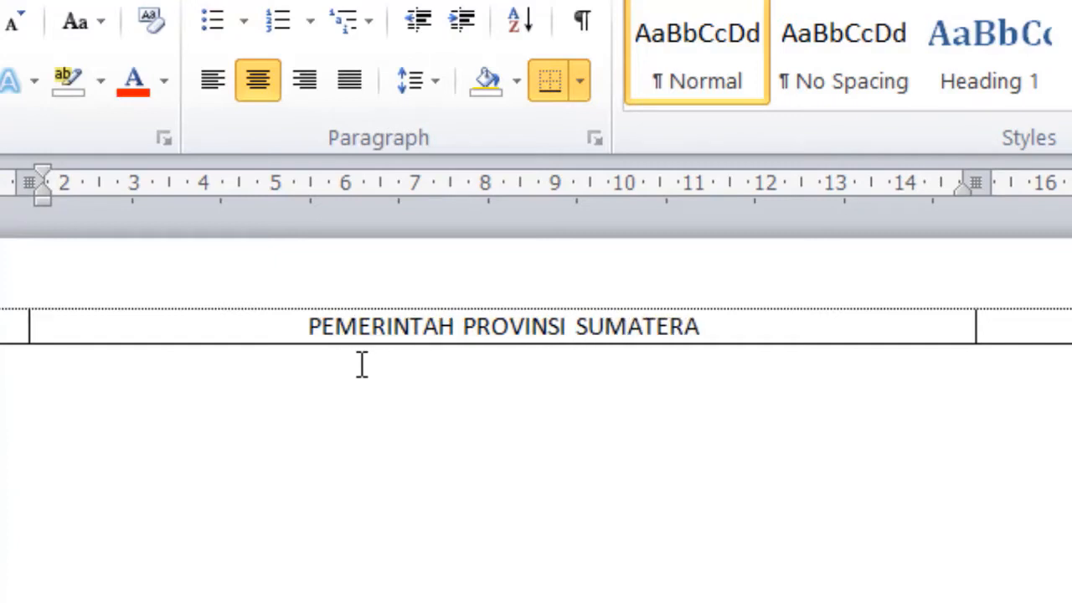
text( BARAT)
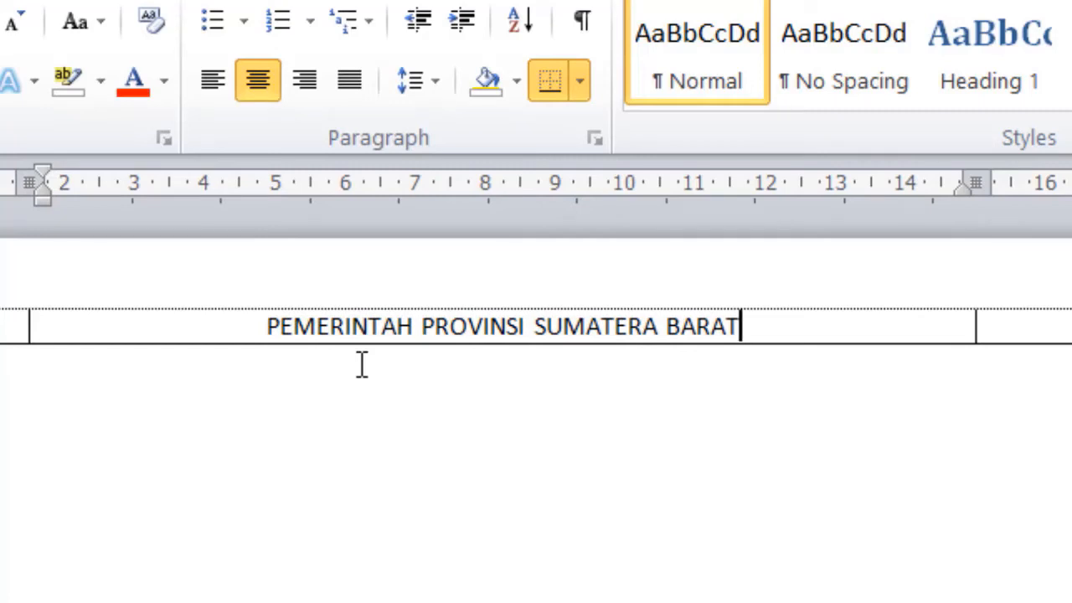
key(Return)
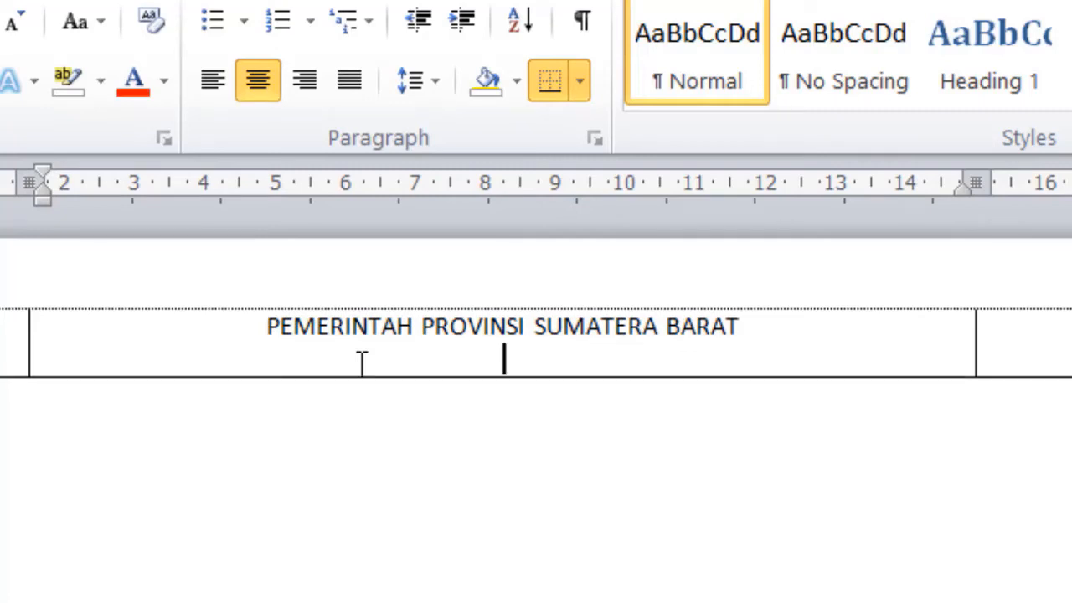
Enter "DINAS PENDIDIKAN" as the second line of the middle cell and start a new line below it
text(DINAS PE)
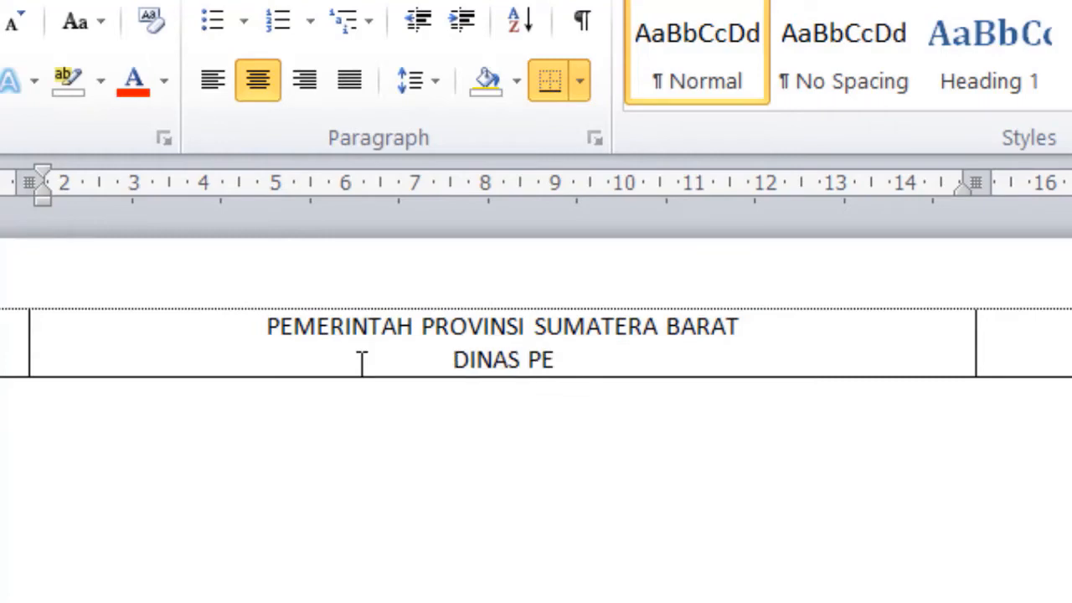
text(NDIDIKA)
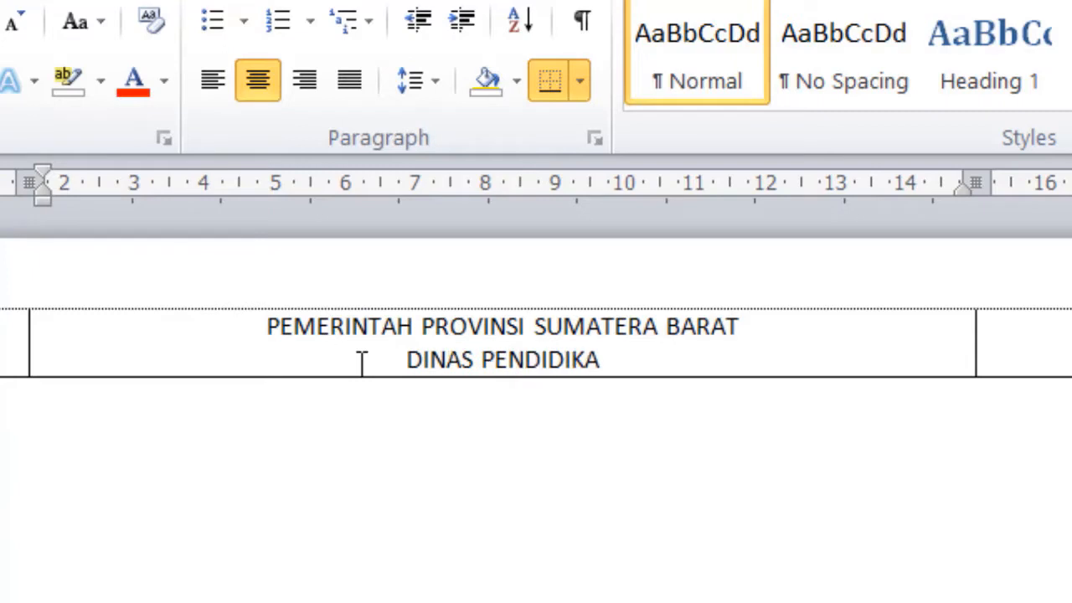
text(N)
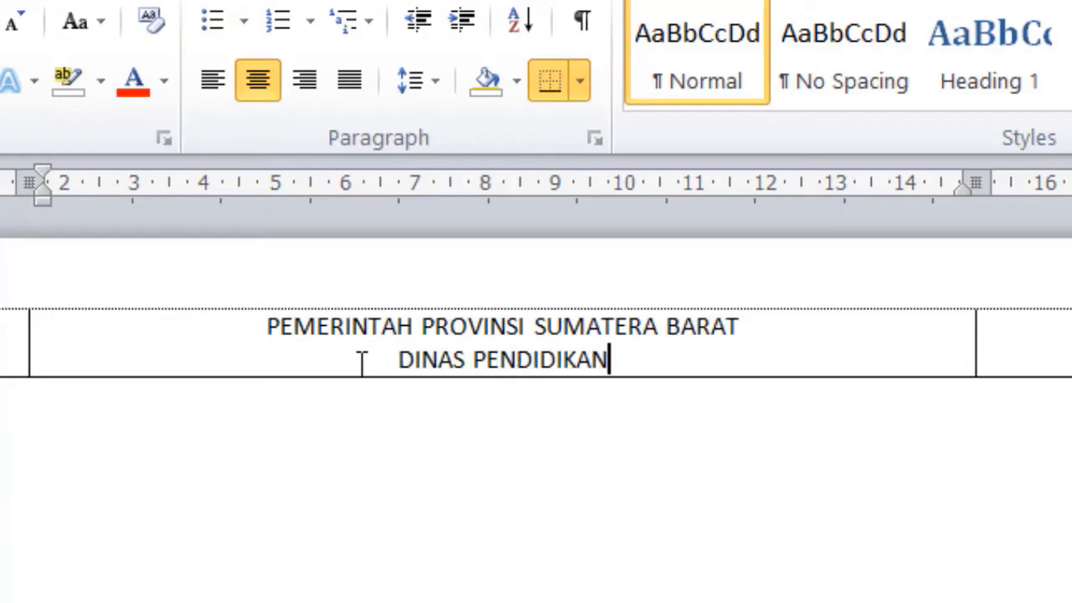
key(Return)
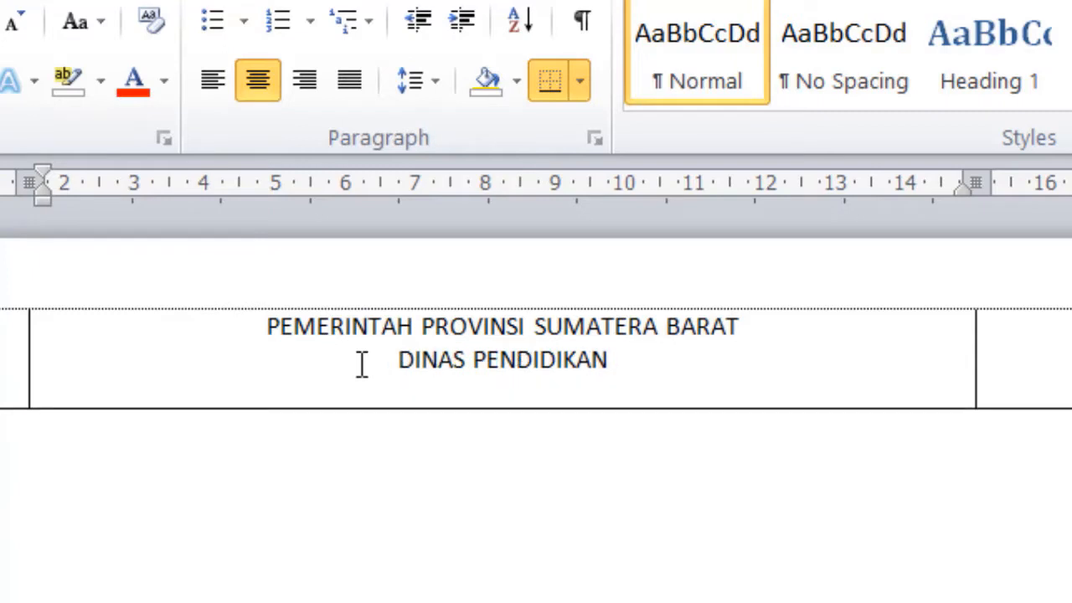
Enter "SMK NEGERI 1 AMPEK NAGARI KAB. AGAM" as the third line of the middle cell and start a new line below it
text(SMK NE:GER)
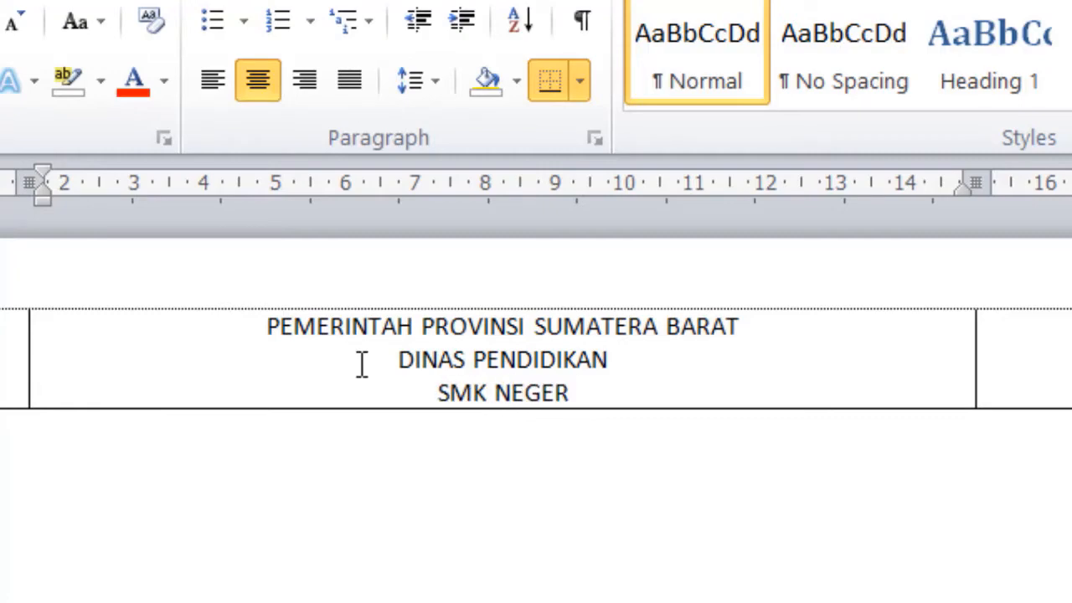
text(I 1 AMP)
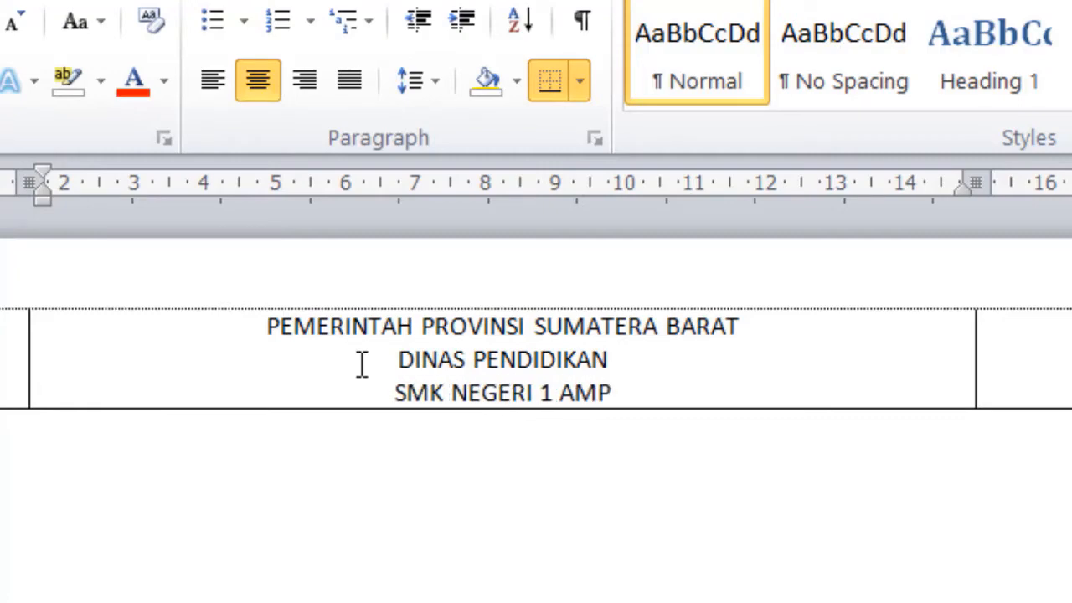
text(EK NAGAR)
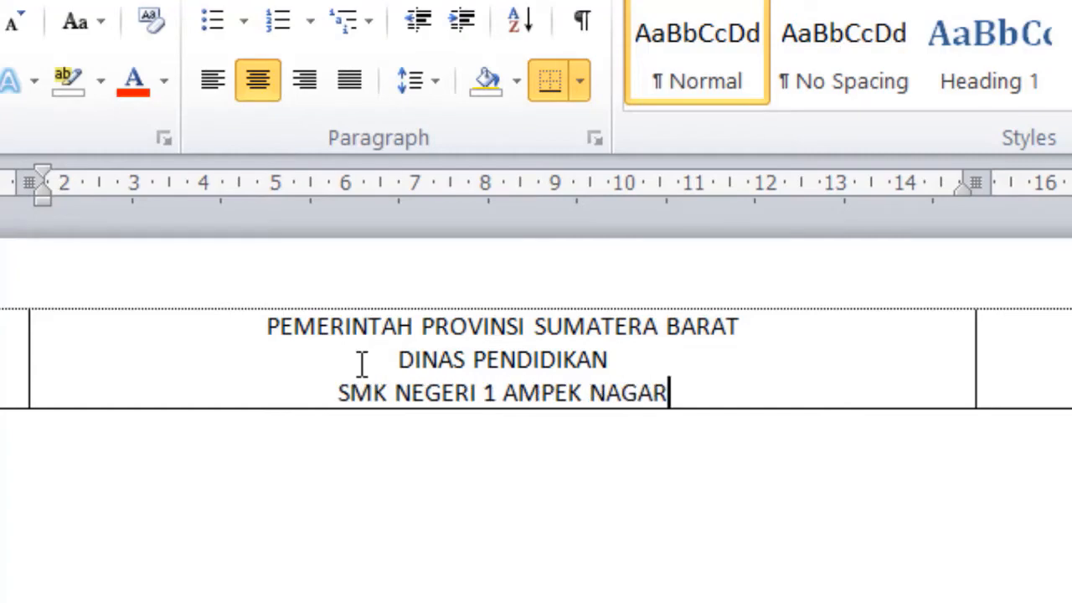
text(I KA)
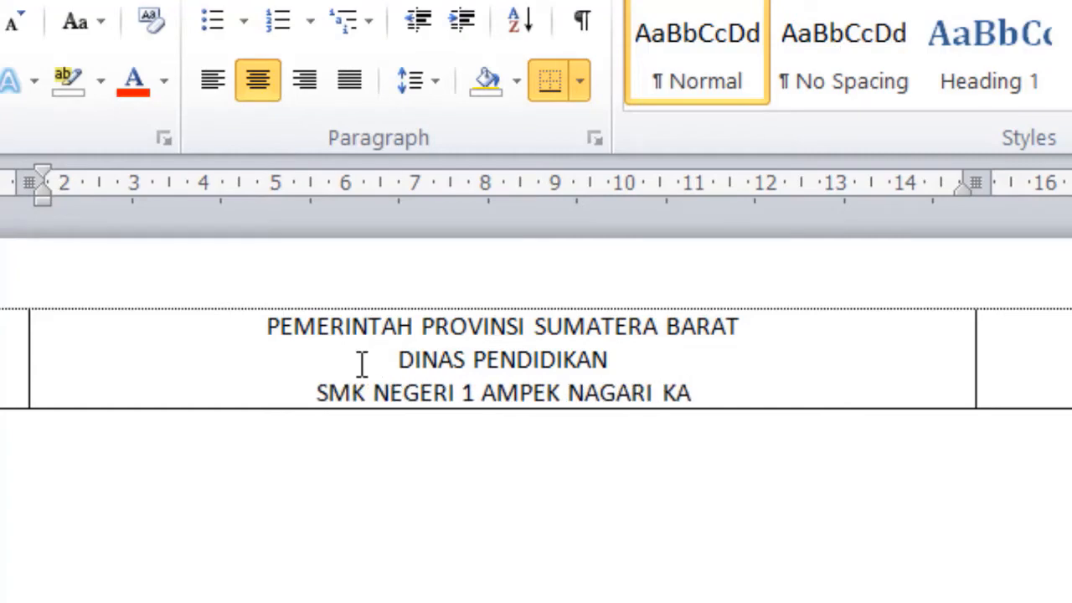
text(B. )
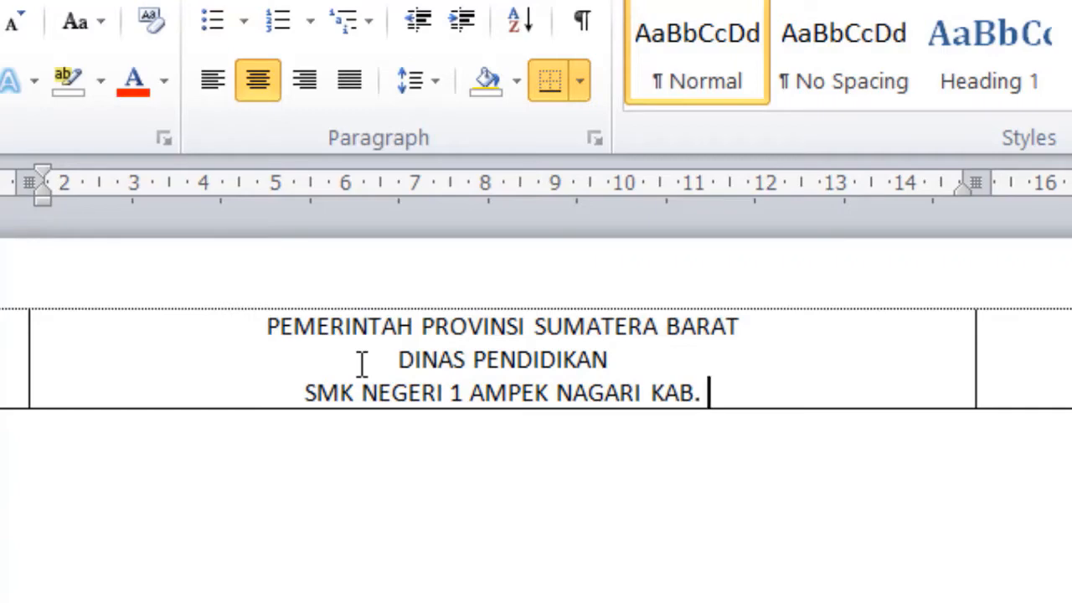
text(AGAM)
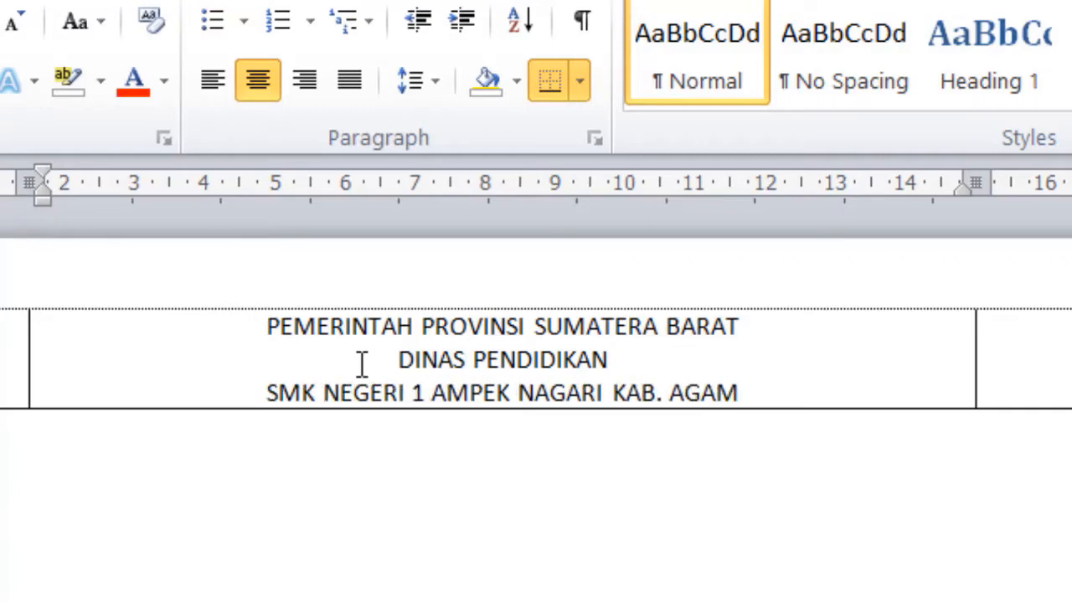
key(Return)
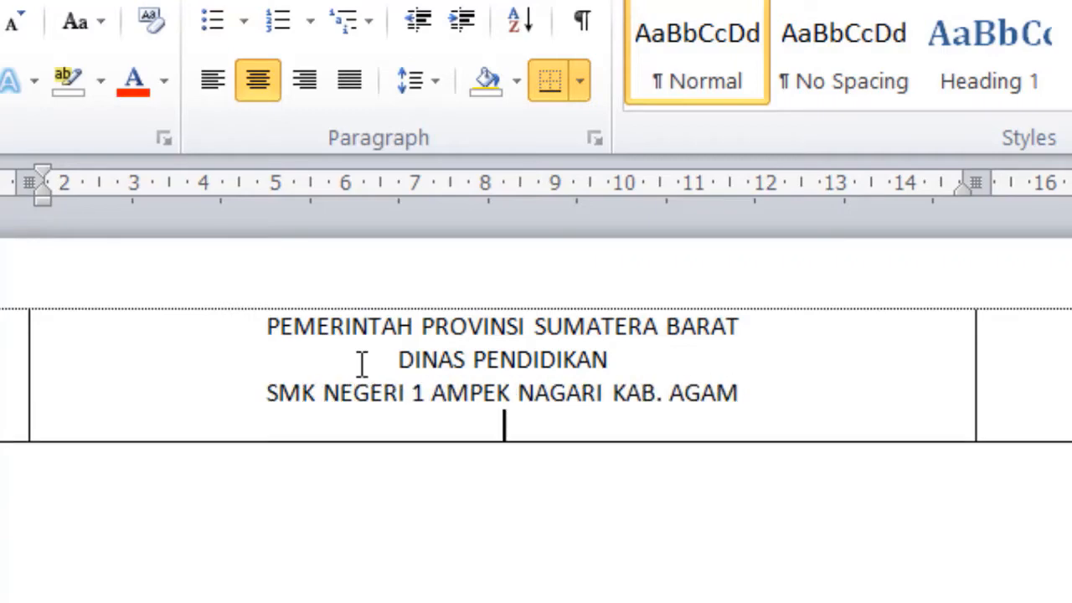
Enter the school's full street address as the fourth line of the middle cell
text(Jl;)
key(BackSpace)
text(. R)
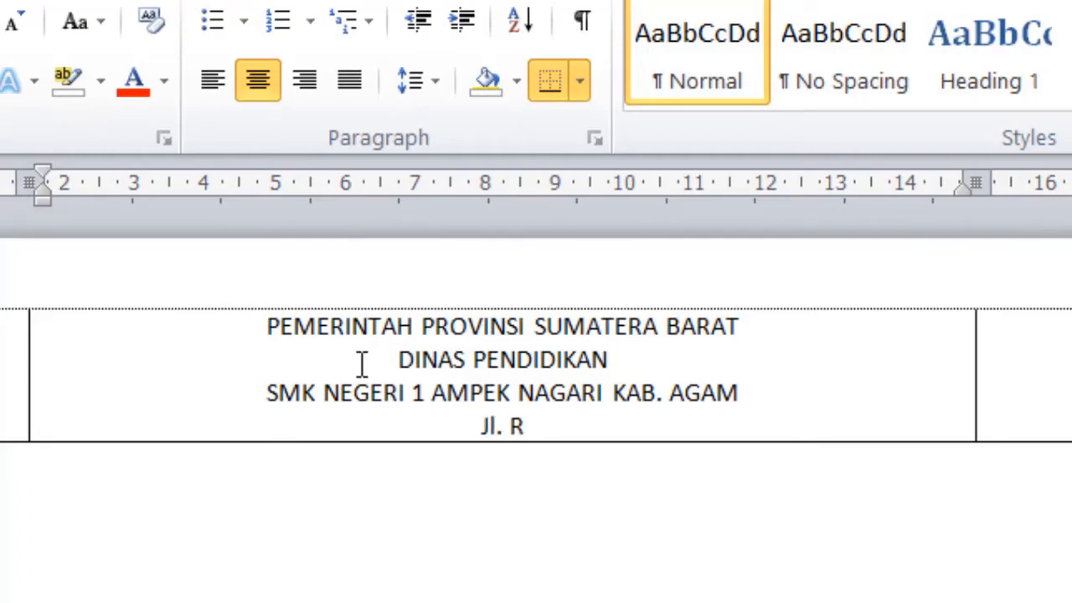
text(aya)
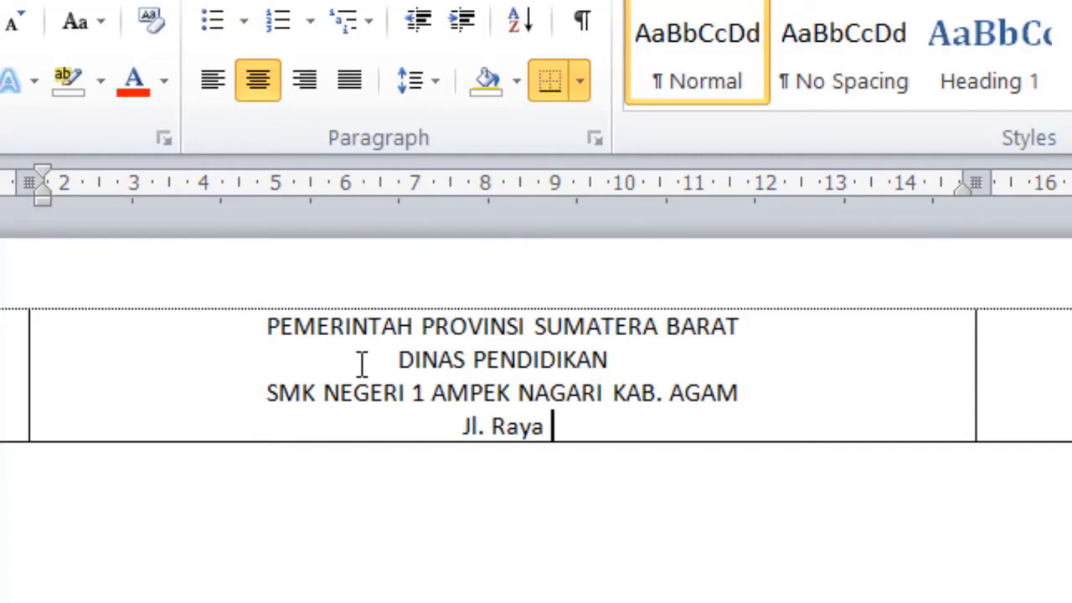
text( Bawa)
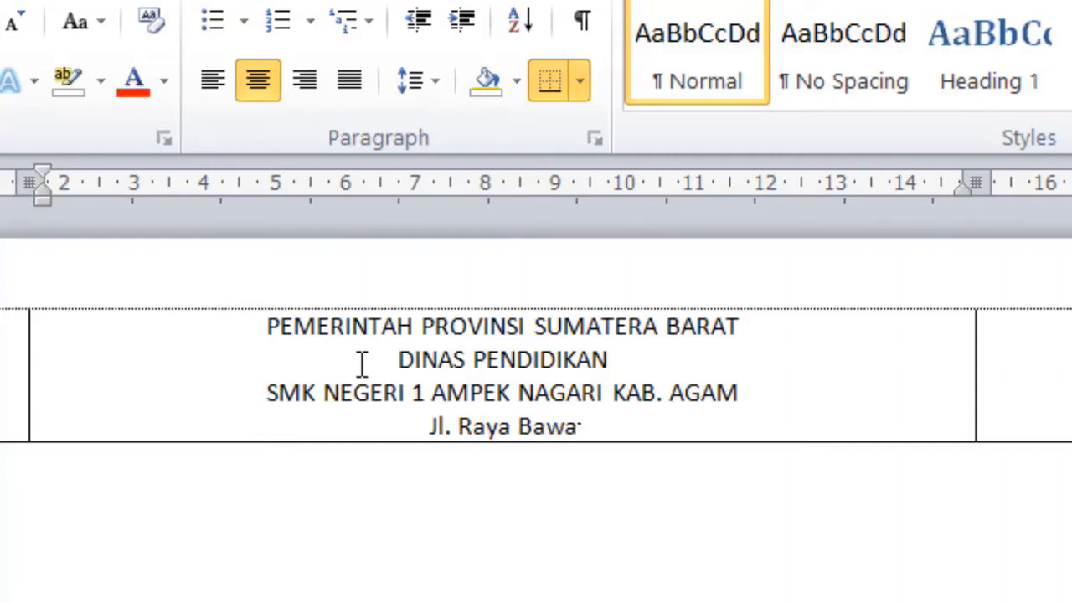
text(n)
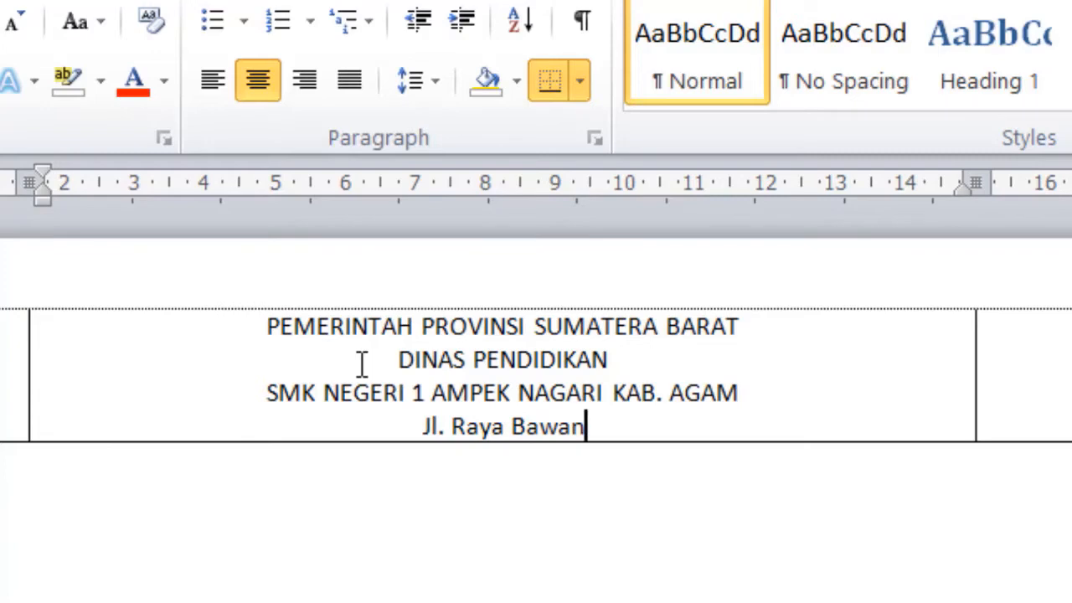
text(-Mang)
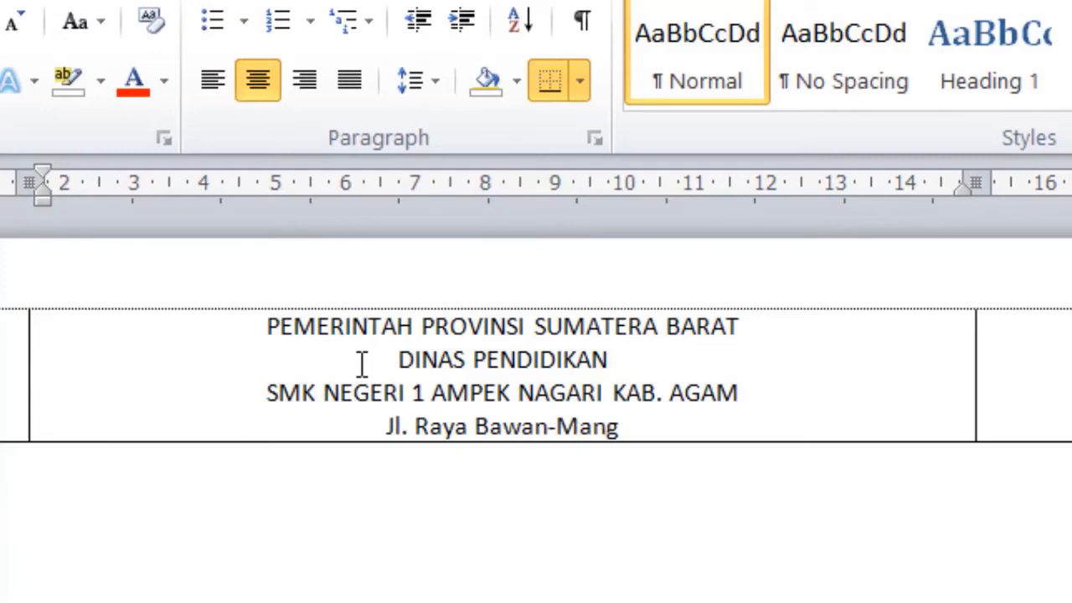
text(gopoh)
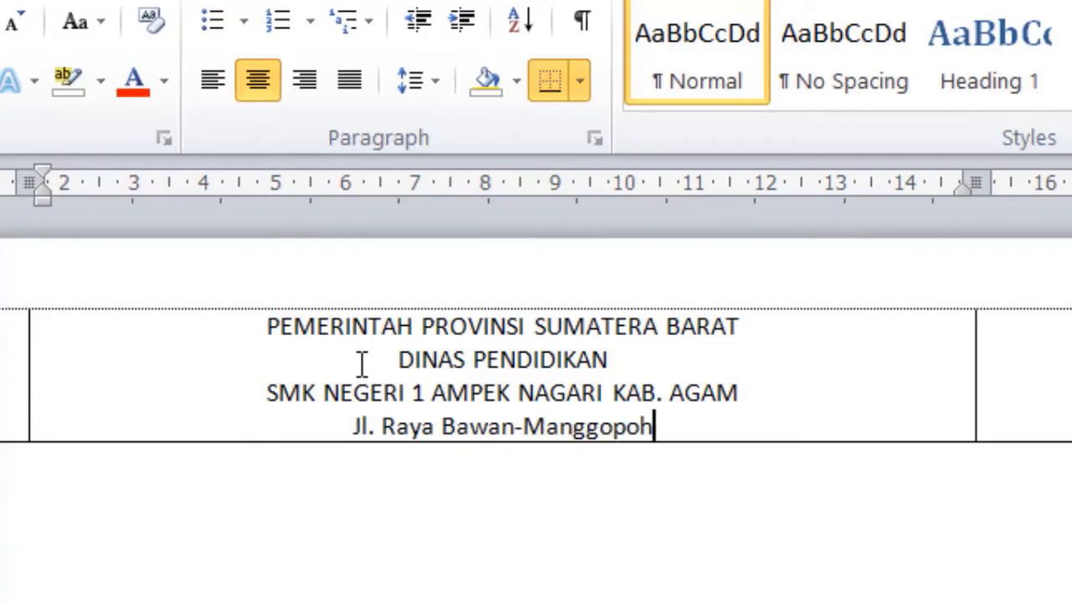
text( Km)
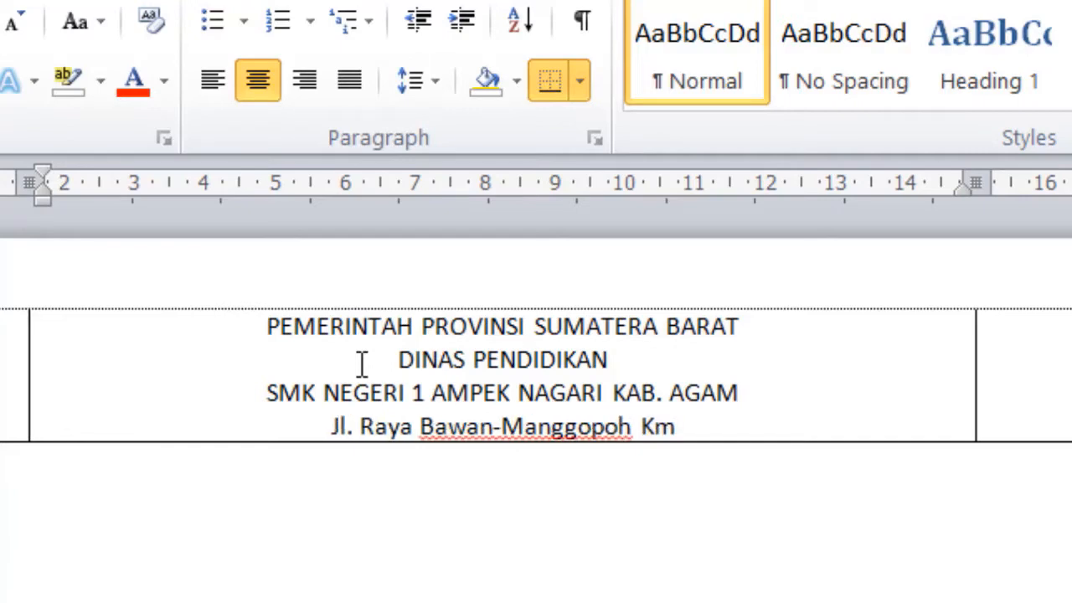
text(.4)
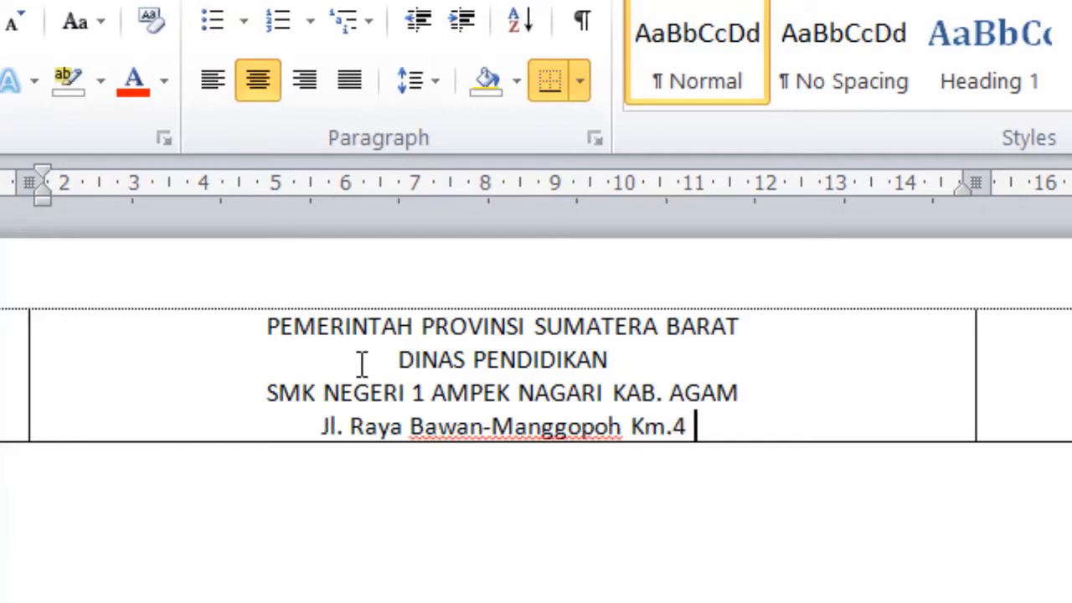
text( Duri)
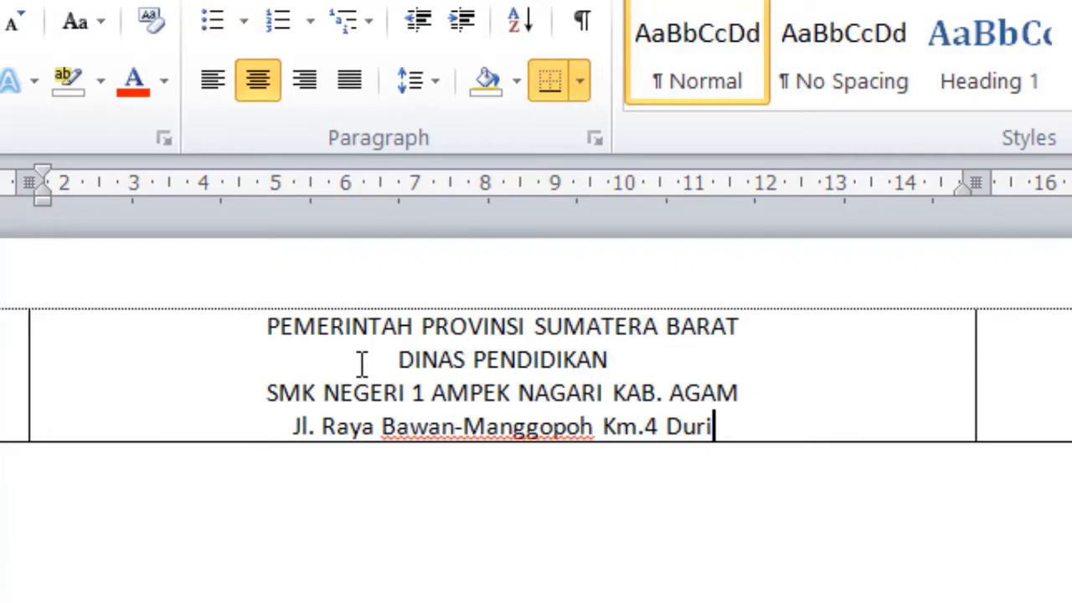
text(an Ti)
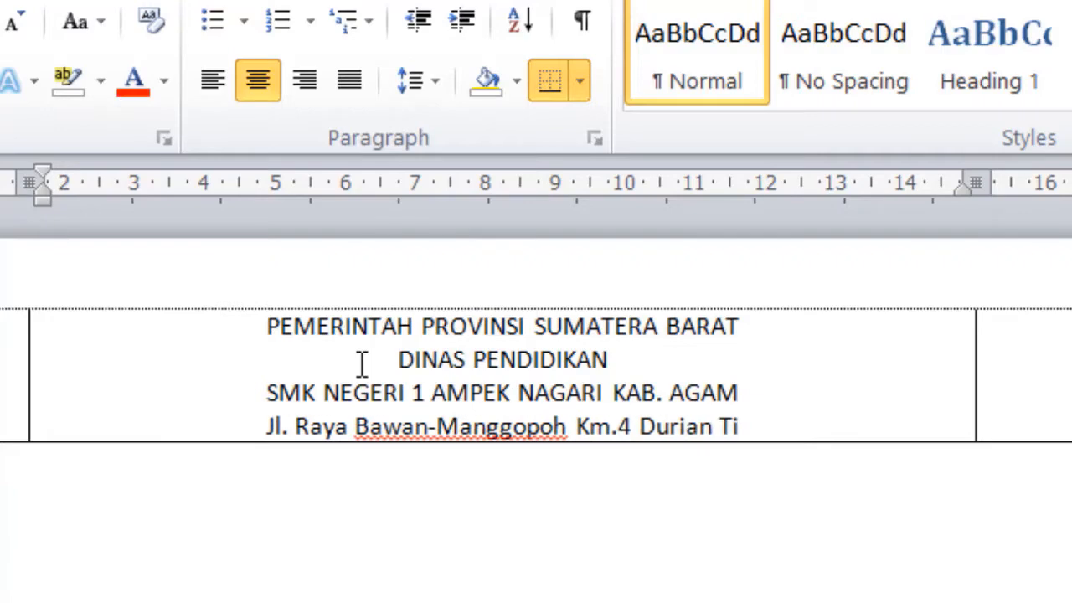
text(nggalang)
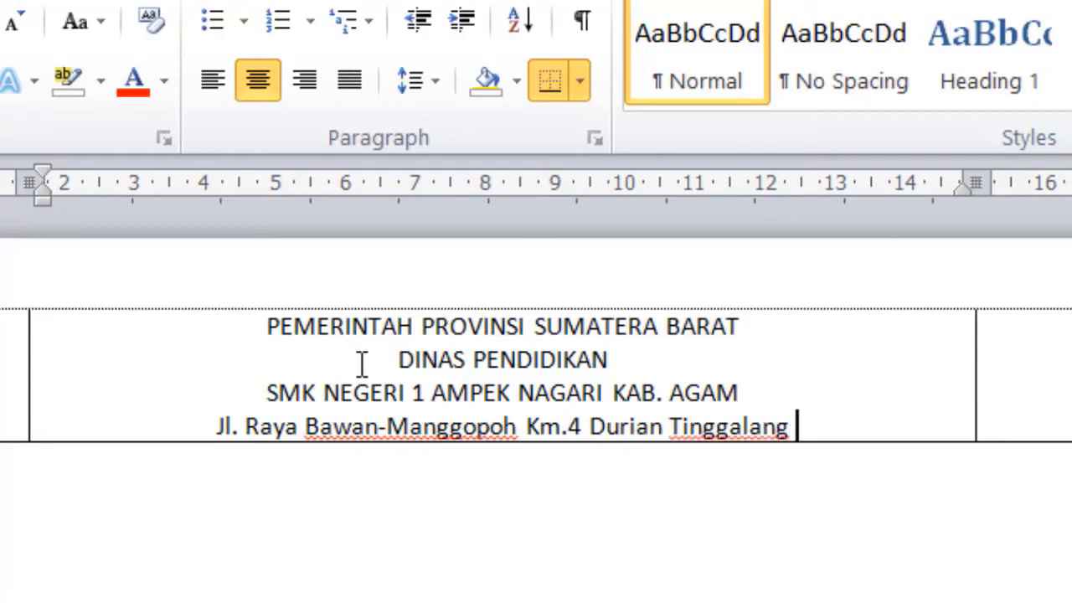
text( Kenaga)
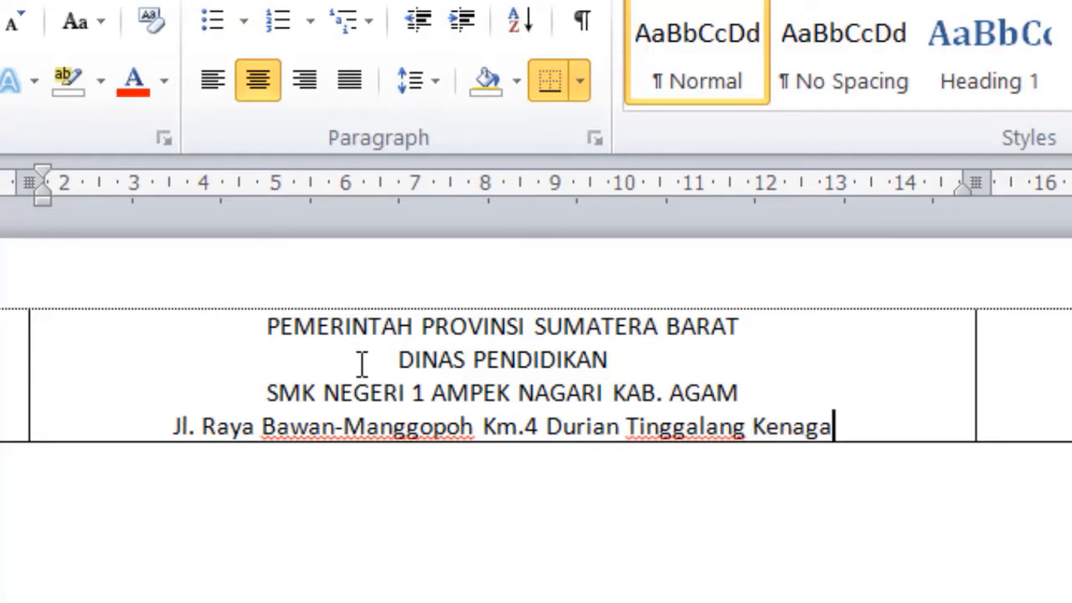
text(rian B)
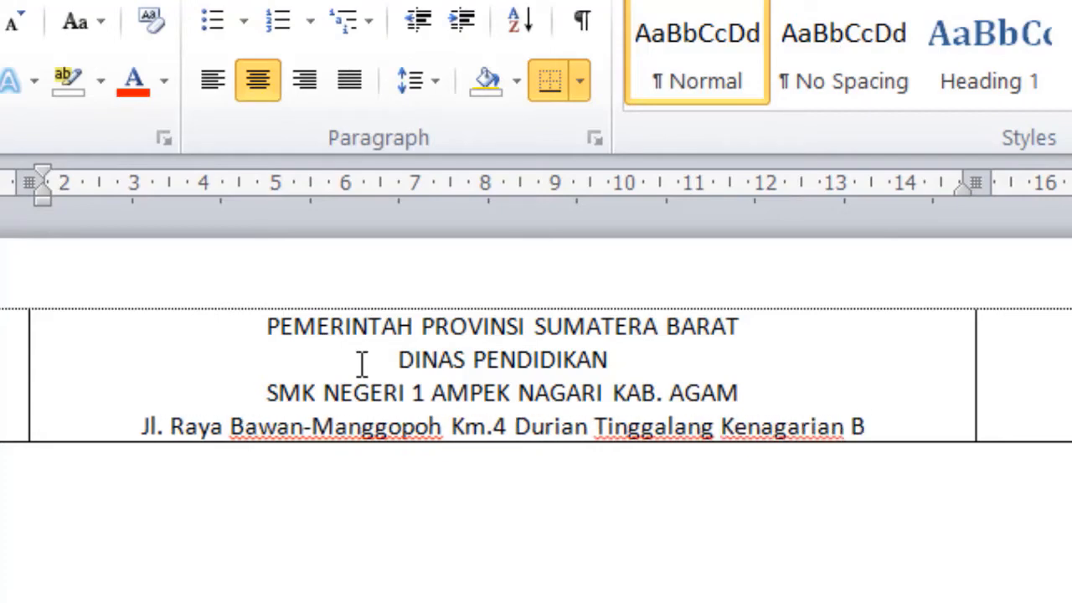
text(awan)
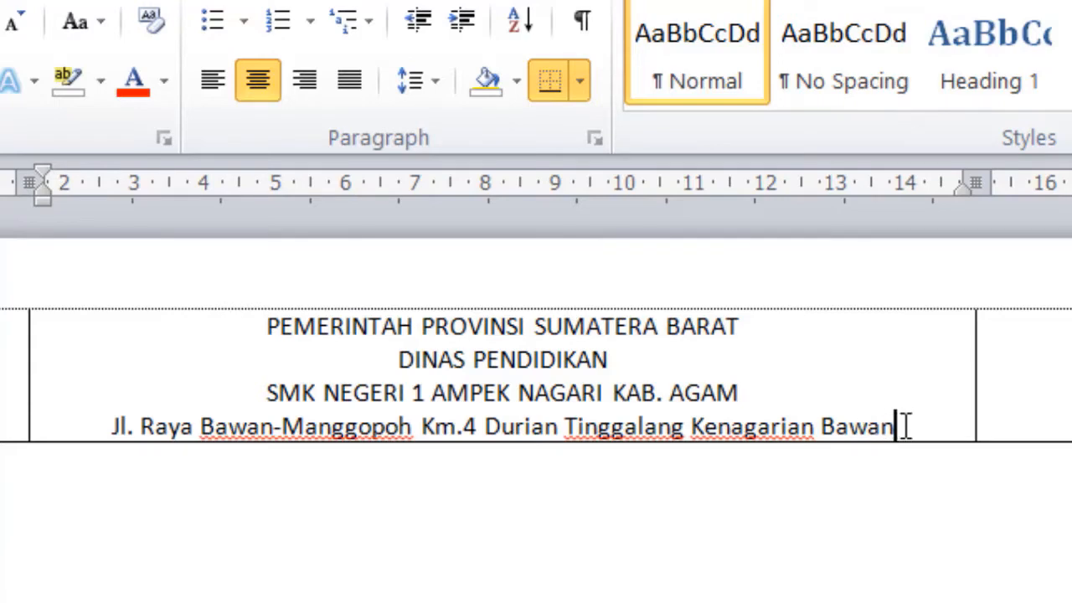
Set the font of the three uppercase heading lines above the address to Bookman Old Style
shift+click(838, 425)
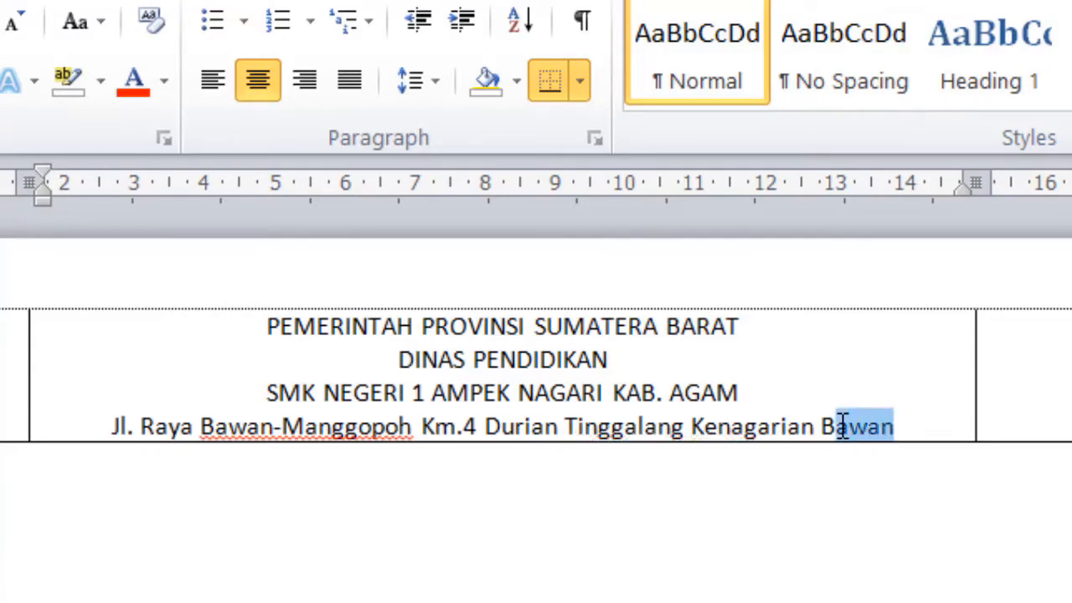
click(744, 393)
drag(744, 393, 308, 332)
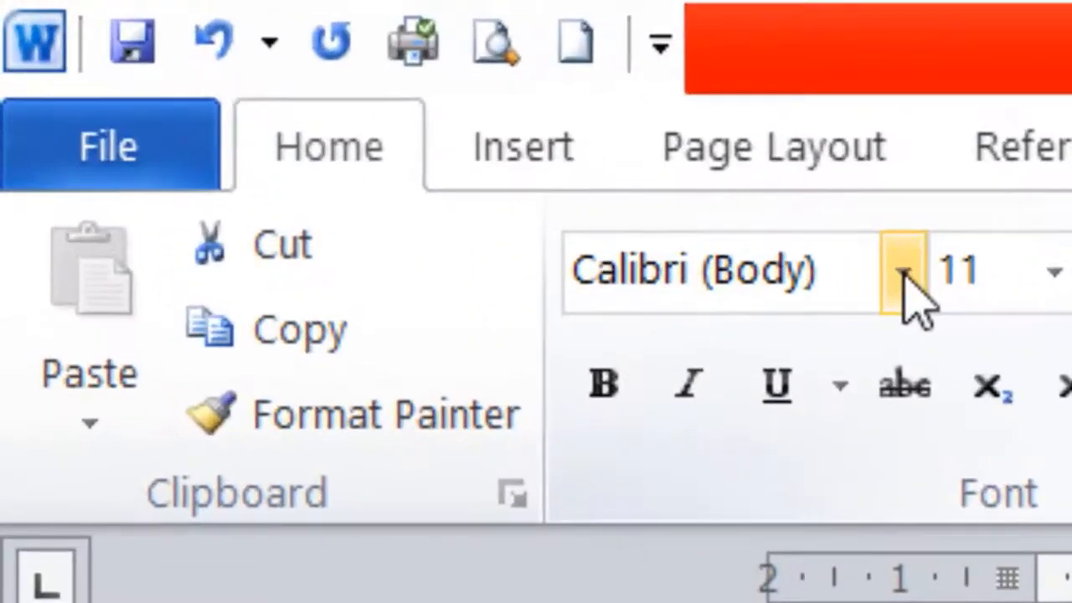
click(268, 81)
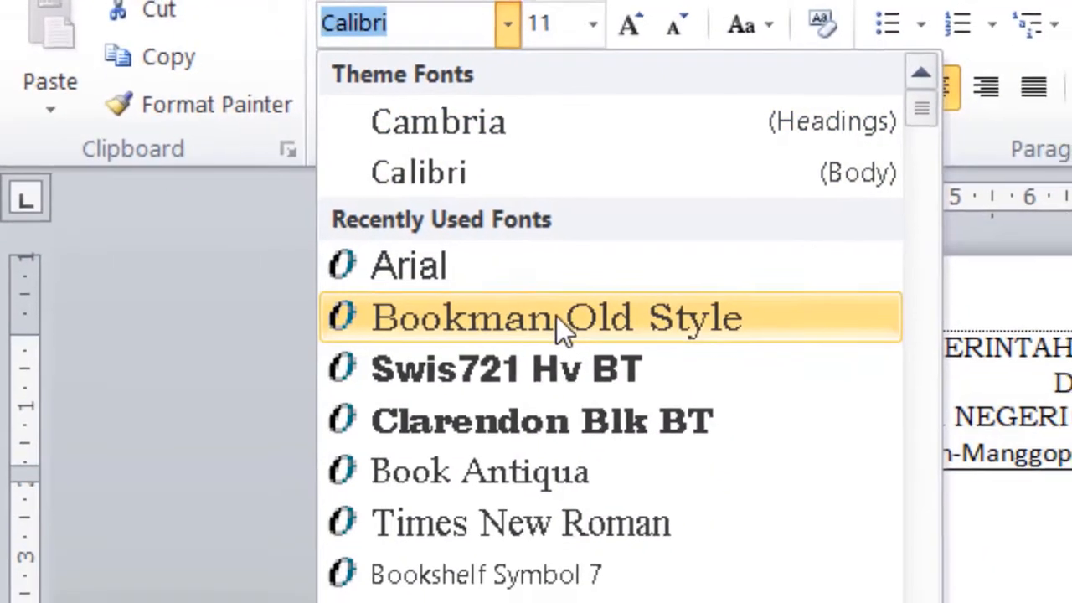
click(556, 323)
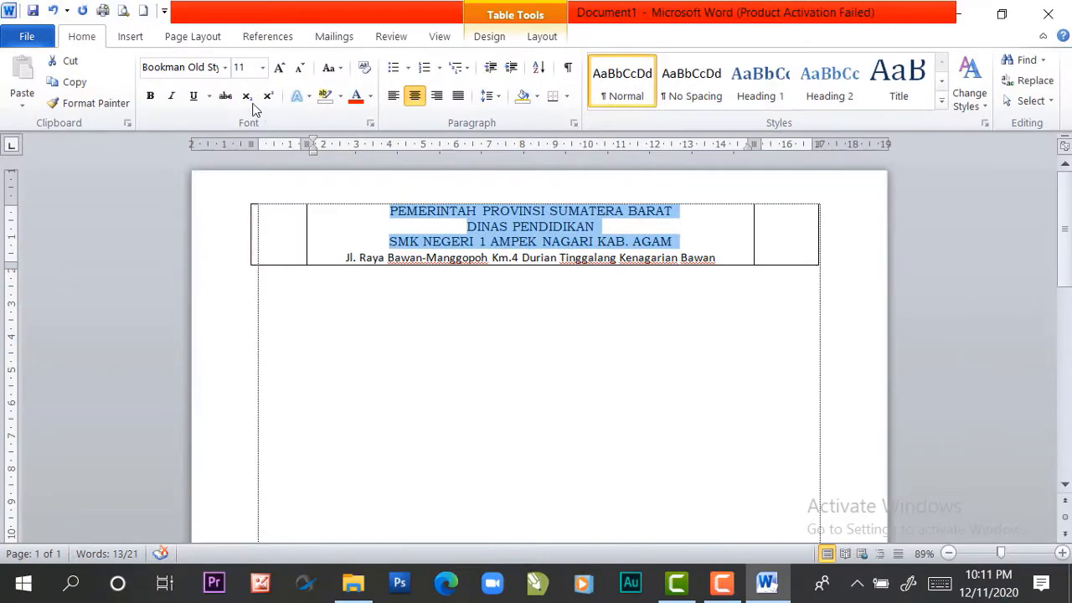
Set the "DINAS PENDIDIKAN" line to font size 12 and make it bold
click(503, 224)
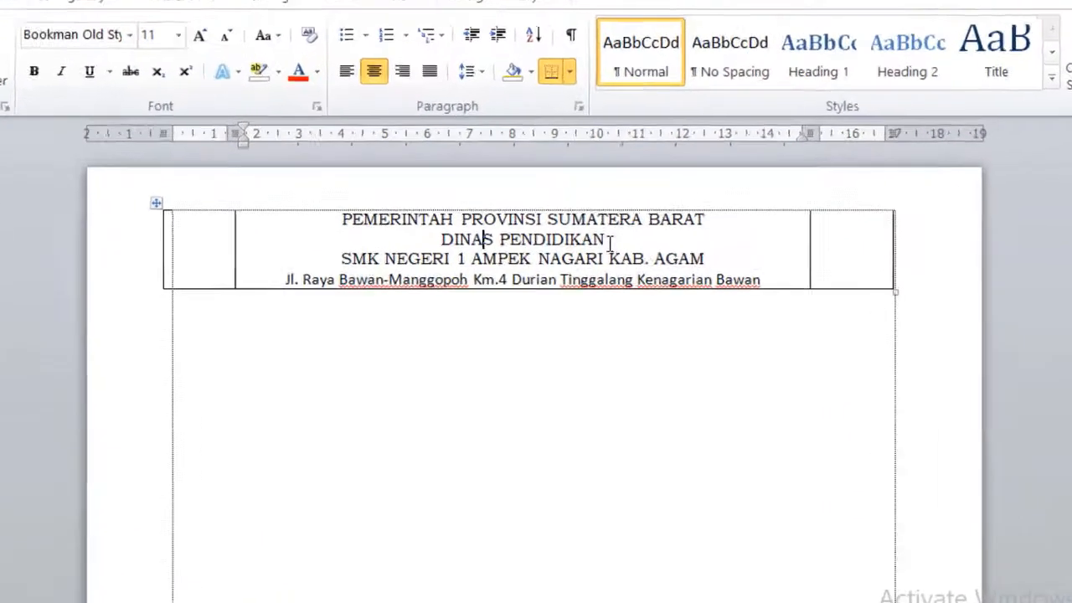
drag(596, 227, 465, 227)
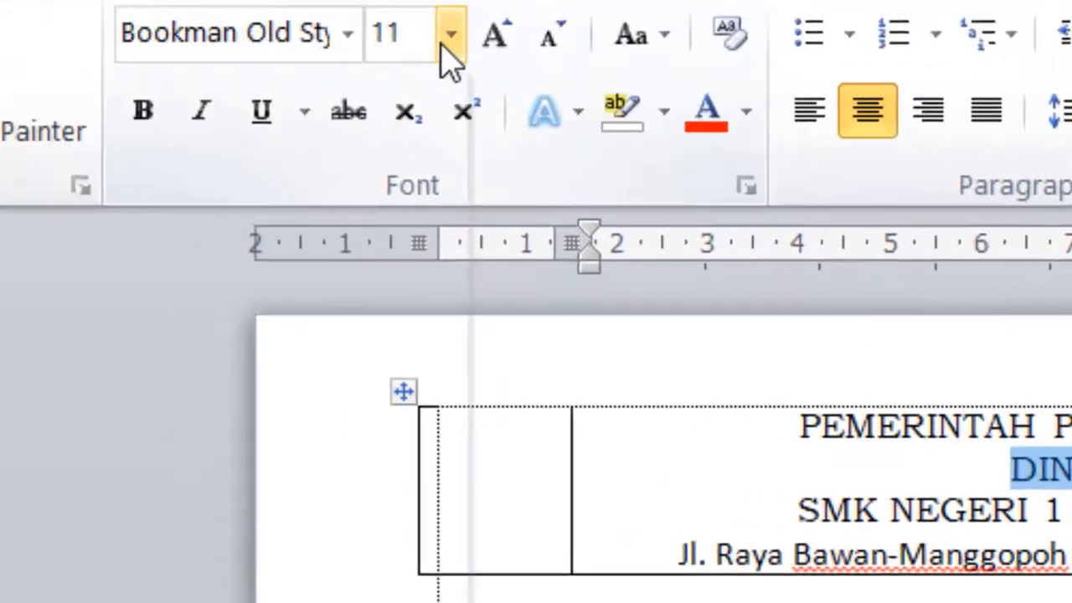
click(444, 39)
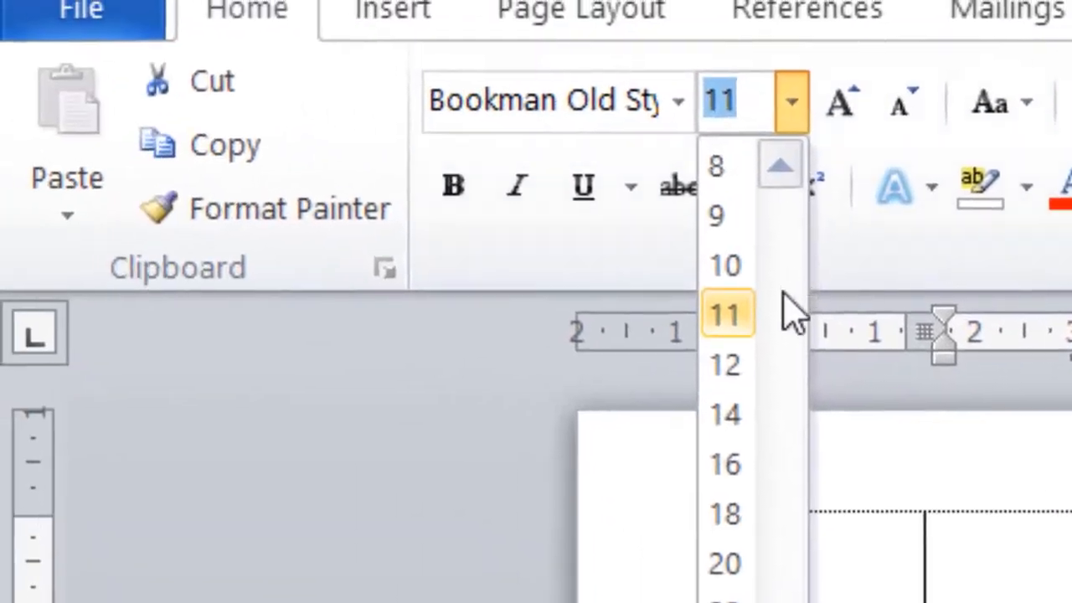
click(740, 367)
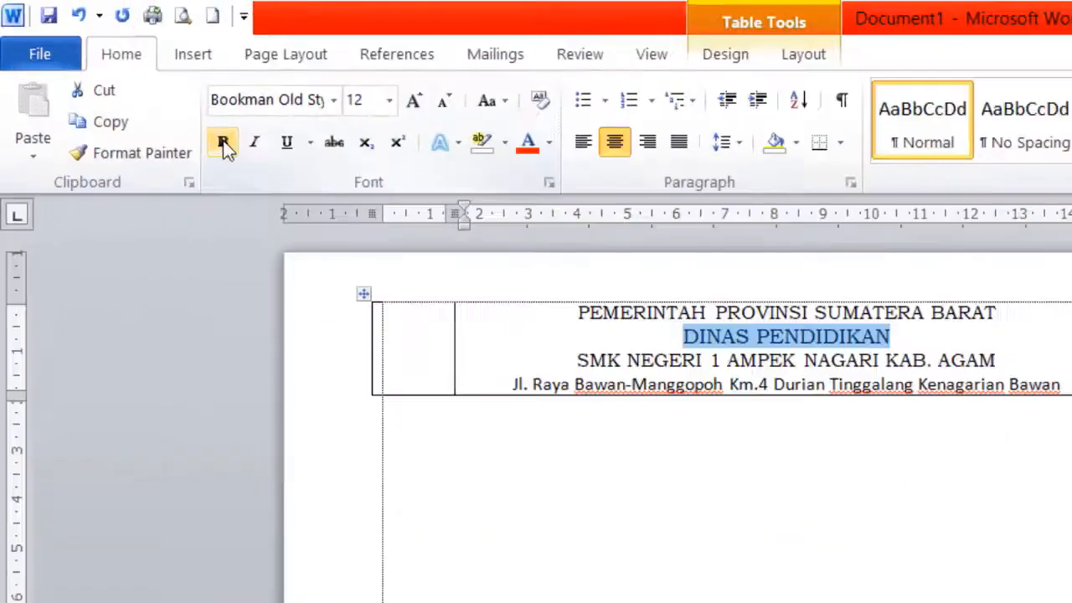
click(224, 144)
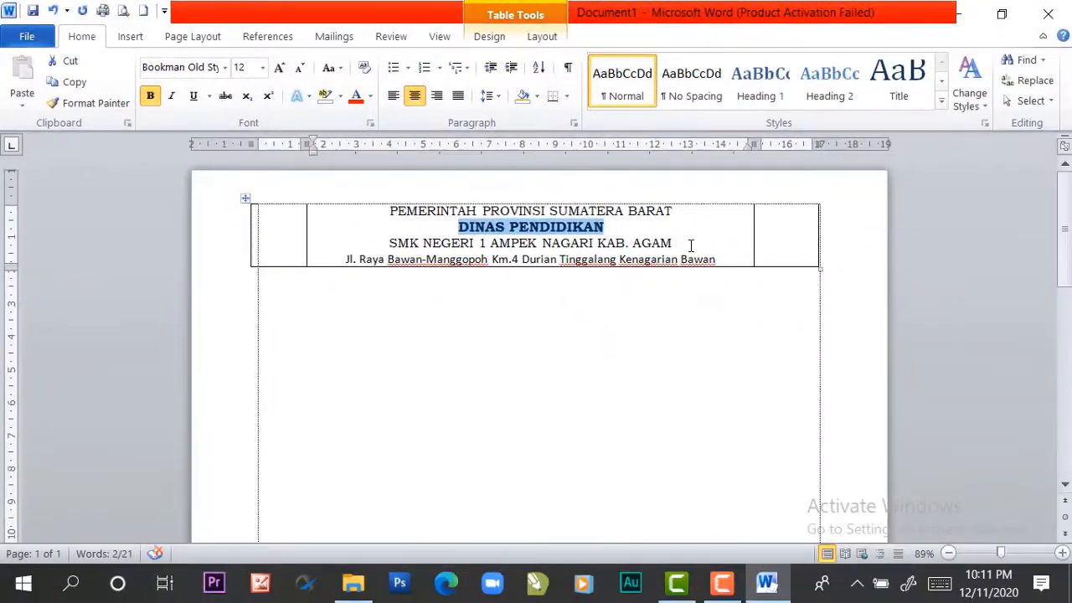
Make the "SMK NEGERI 1 AMPEK NAGARI KAB. AGAM" line bold and set its font size to 14
drag(677, 244, 385, 260)
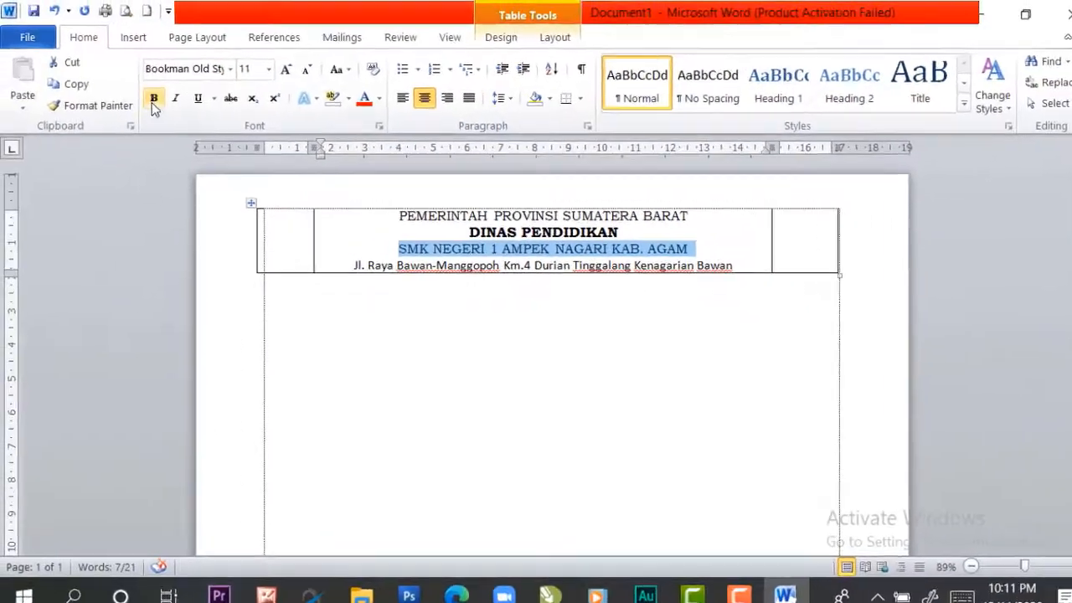
click(154, 102)
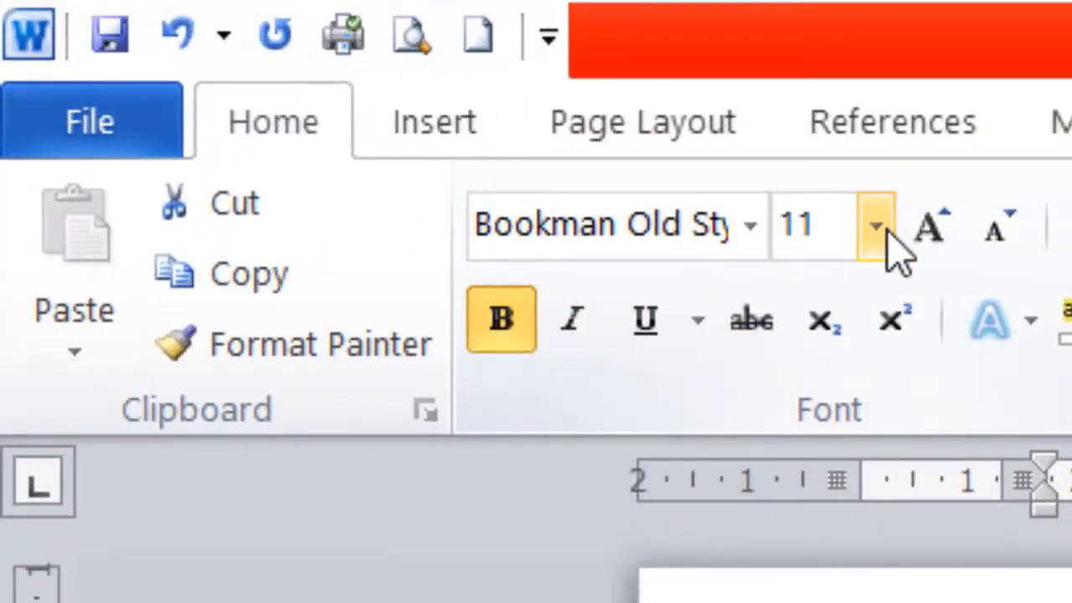
click(875, 230)
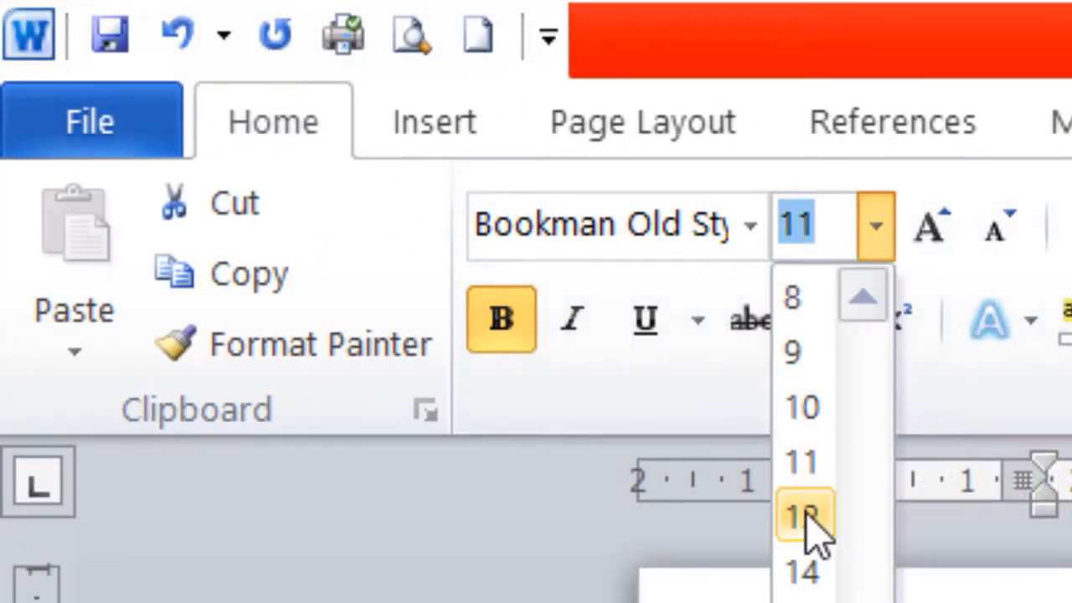
click(804, 574)
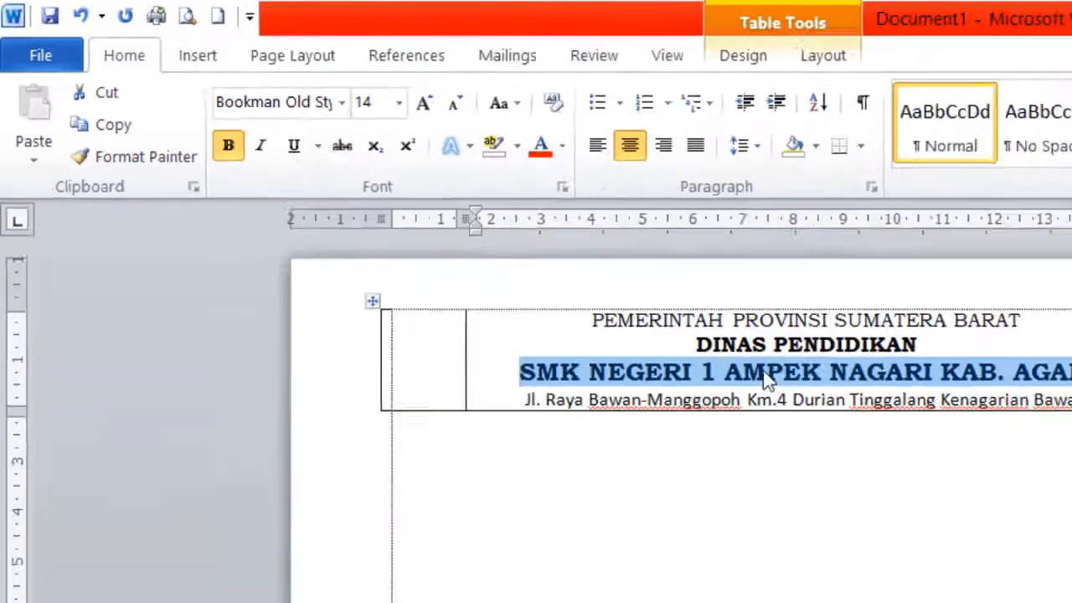
click(497, 227)
click(523, 362)
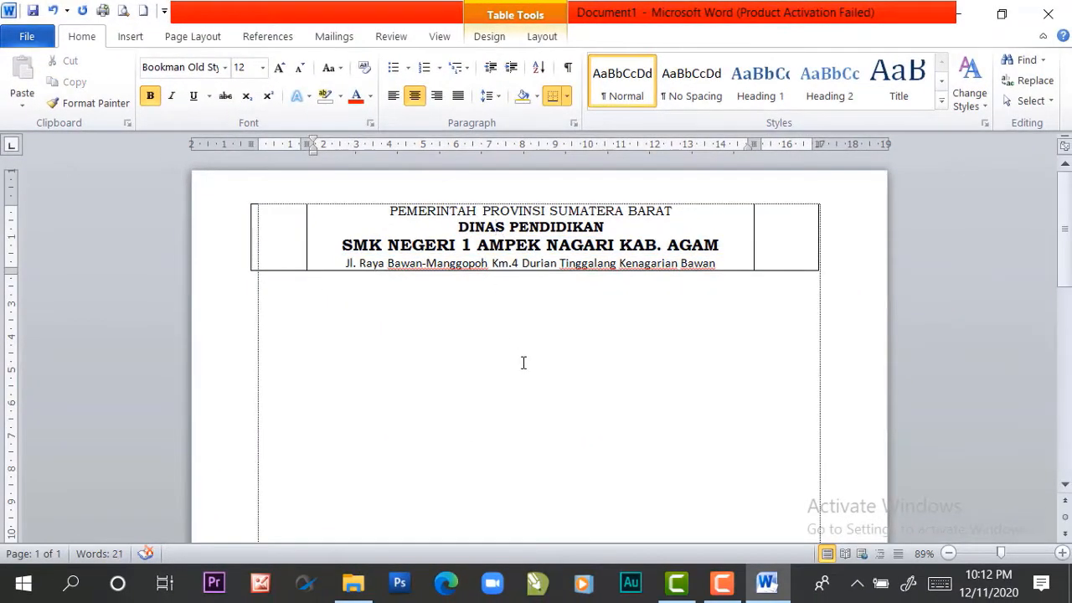
drag(726, 245, 368, 243)
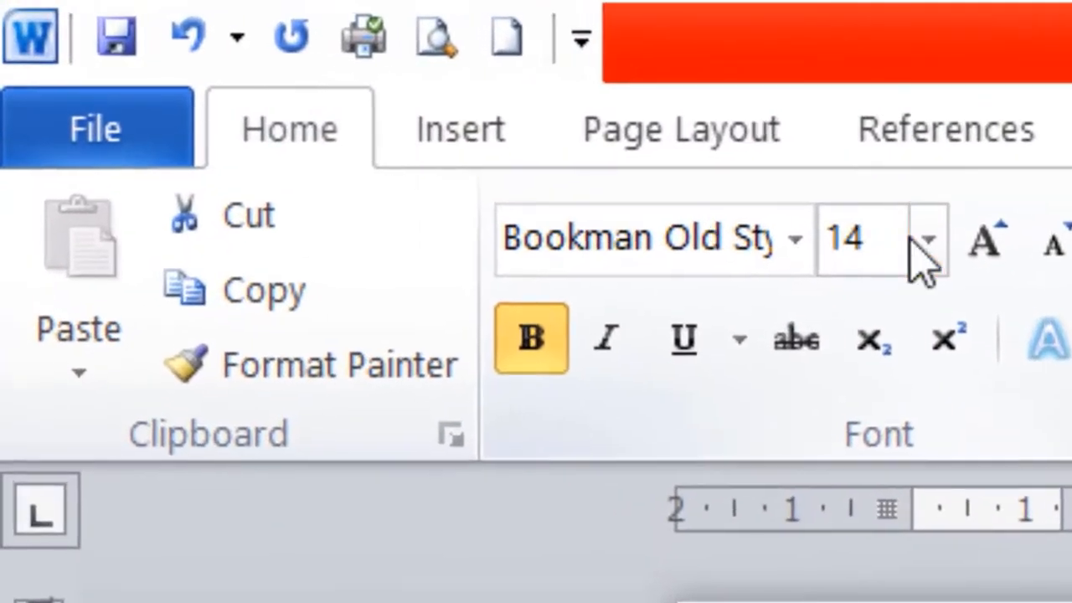
click(262, 67)
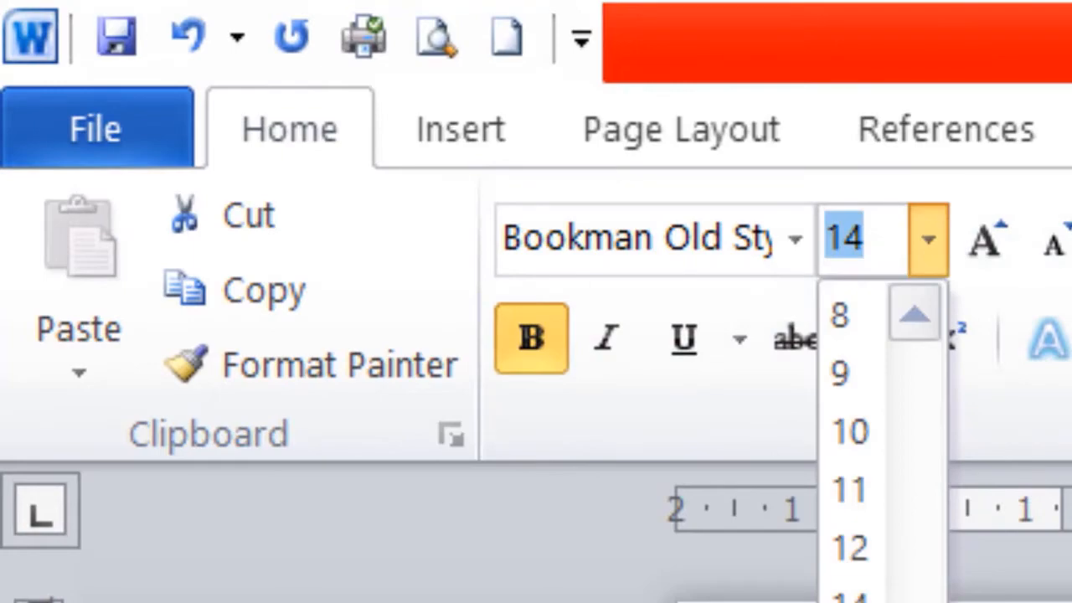
click(850, 602)
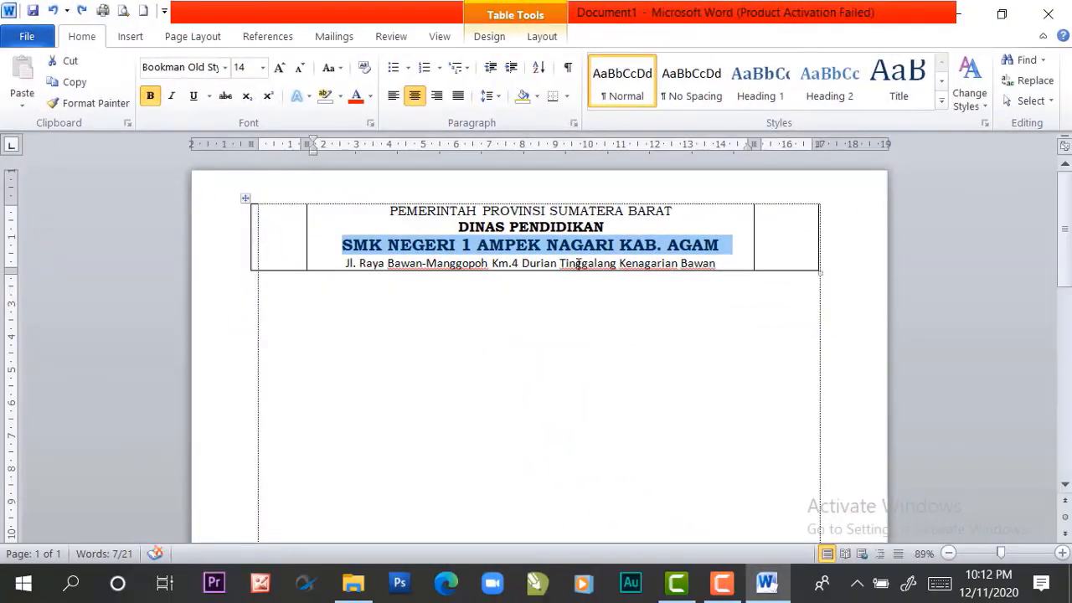
click(576, 264)
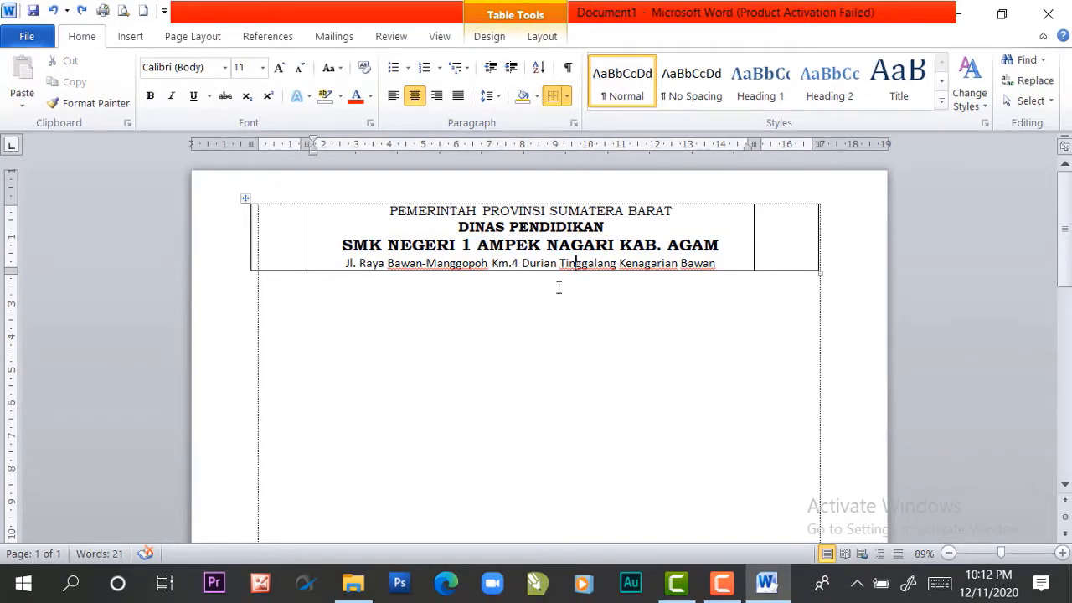
click(277, 226)
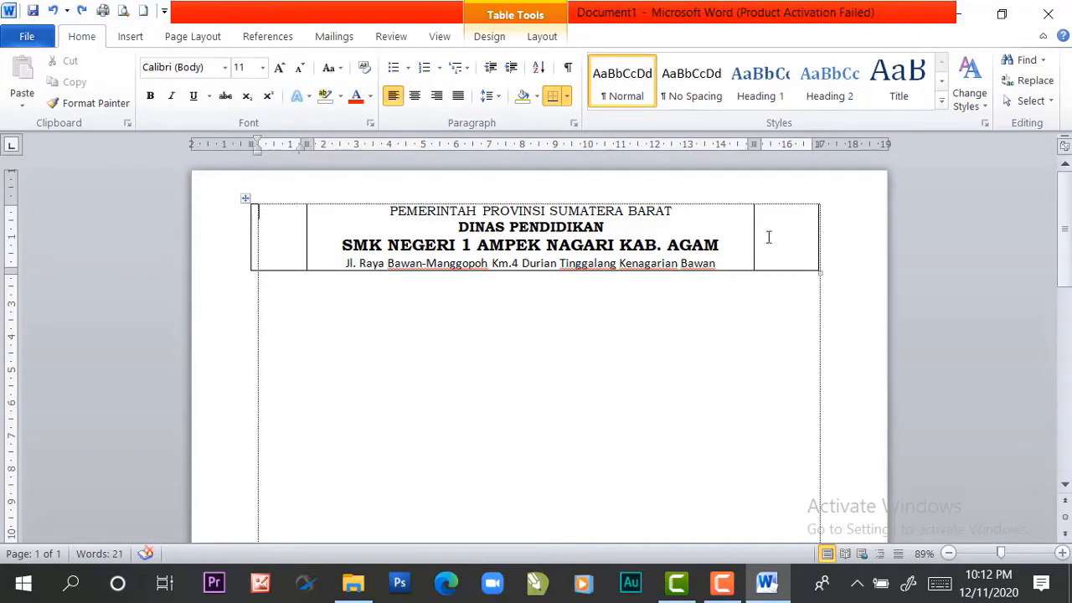
click(768, 237)
click(286, 219)
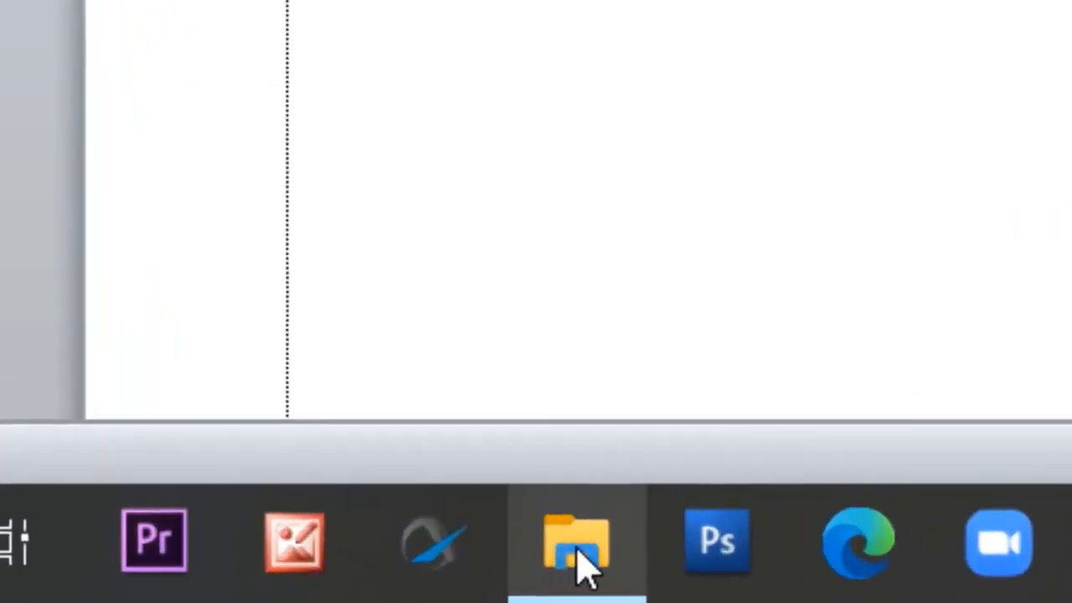
Copy the image "logo prov sumatra barathjj===" from the Logo Sumbar folder in File Explorer and return to the Word document, placing the cursor below the table
click(578, 555)
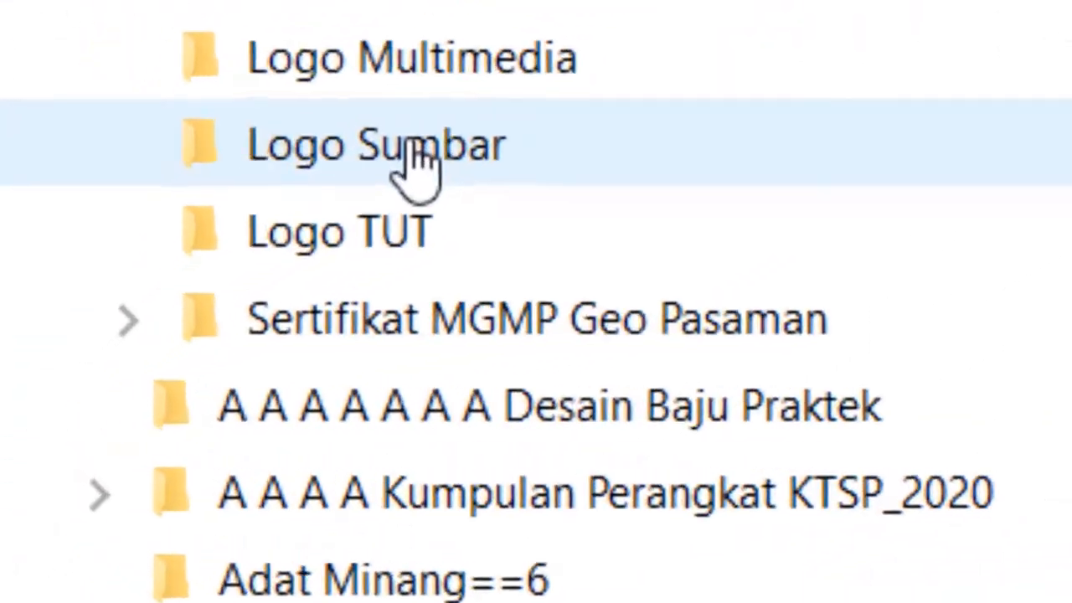
click(106, 351)
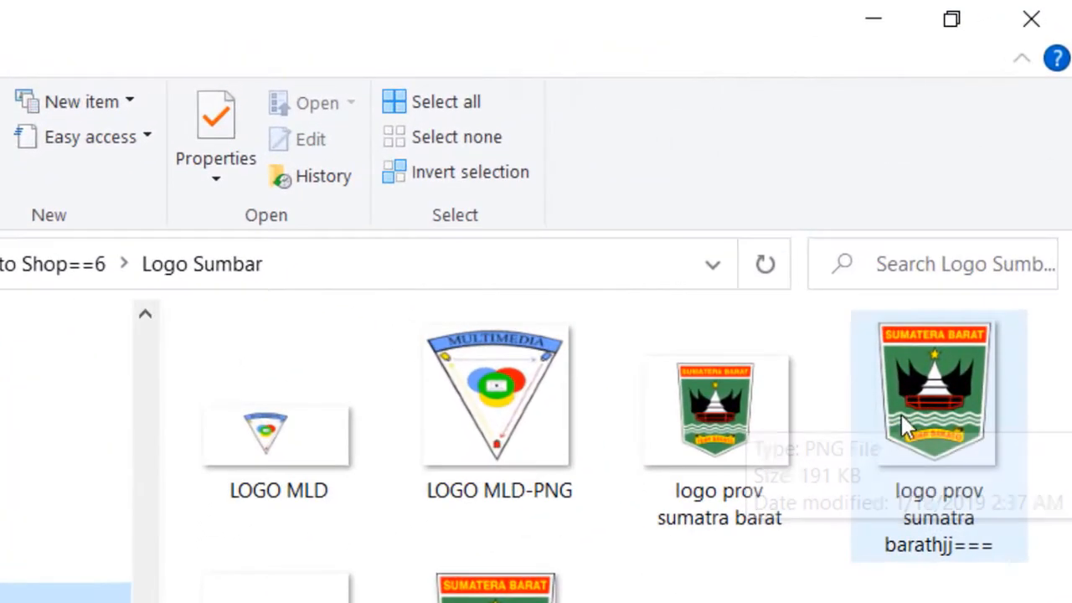
click(977, 245)
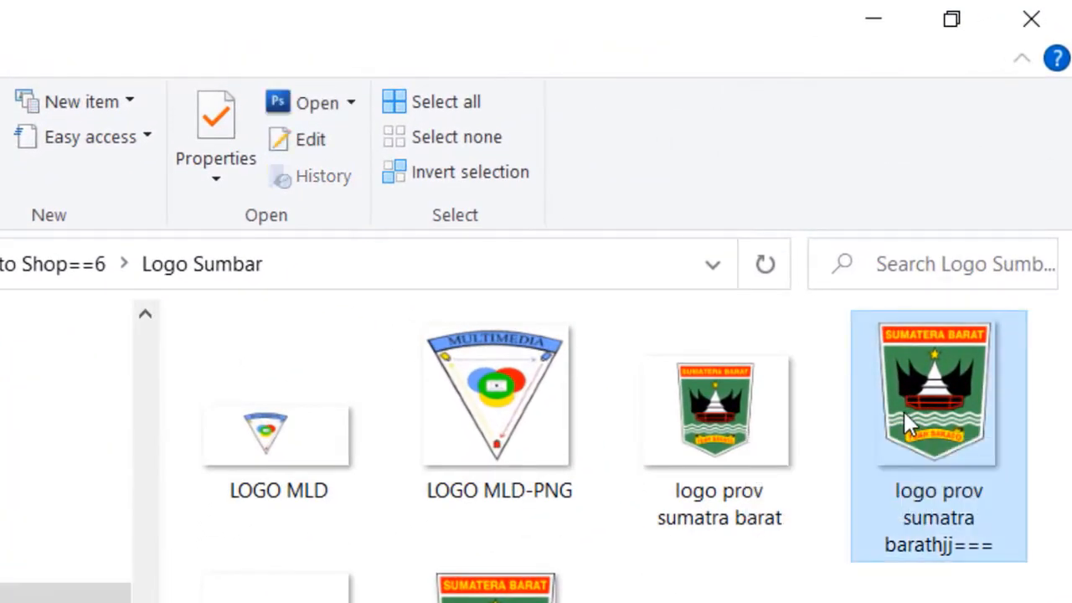
right_click(909, 427)
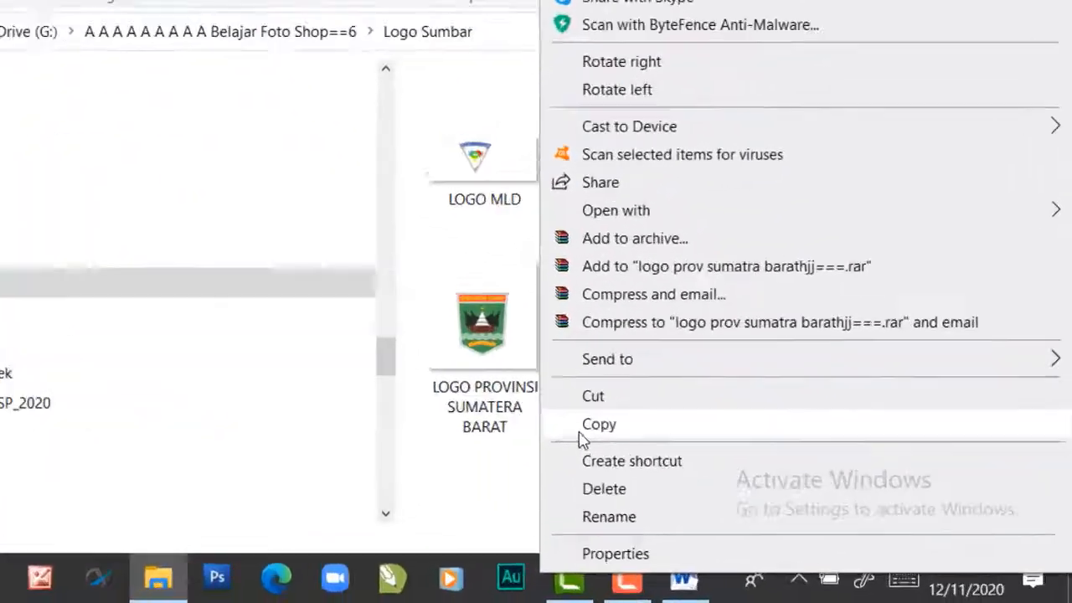
click(579, 433)
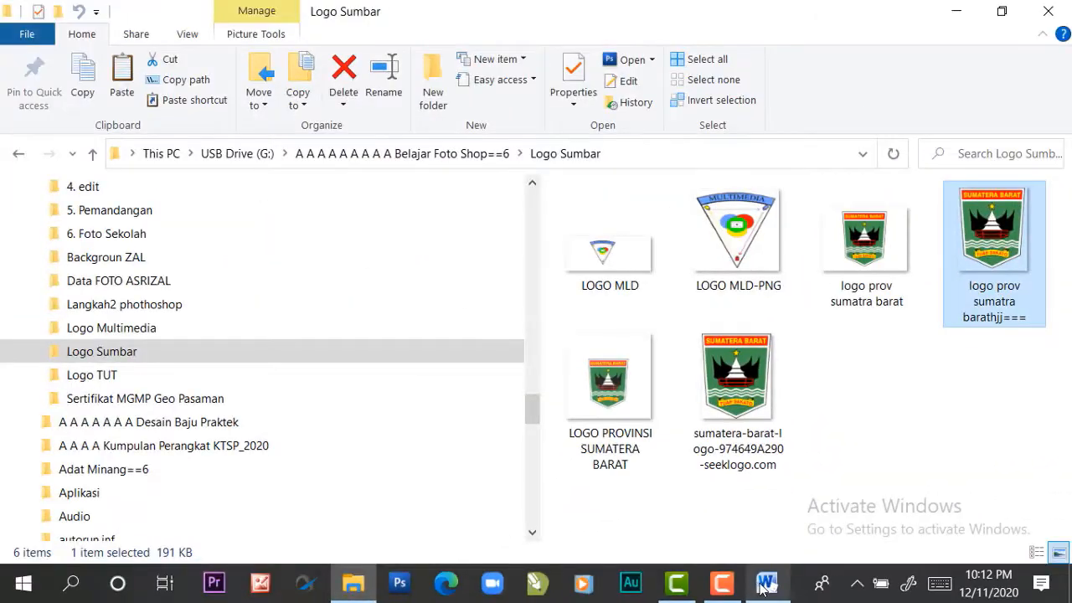
click(764, 584)
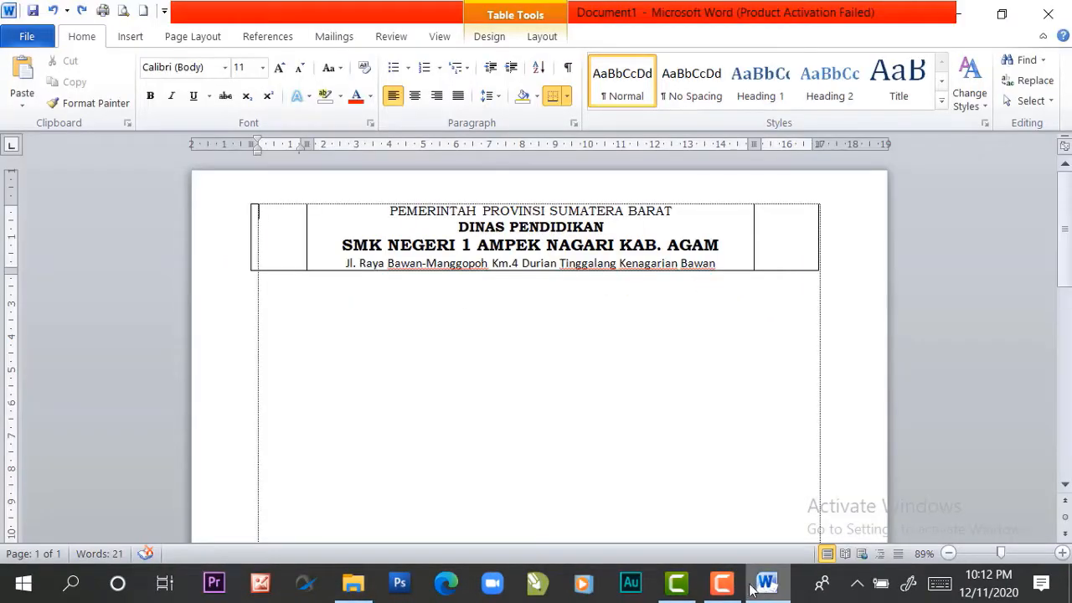
click(285, 309)
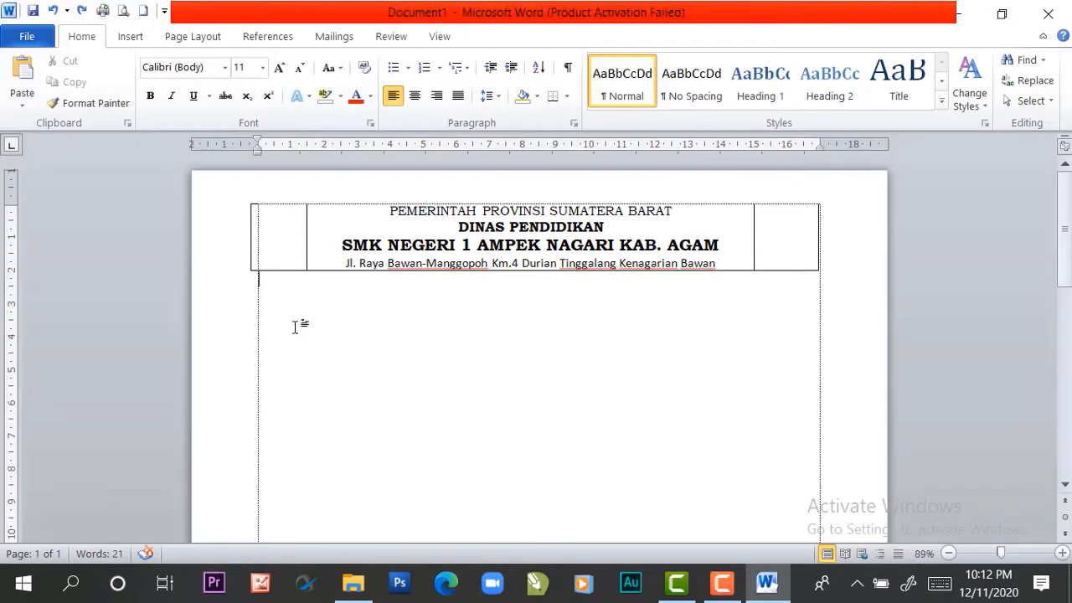
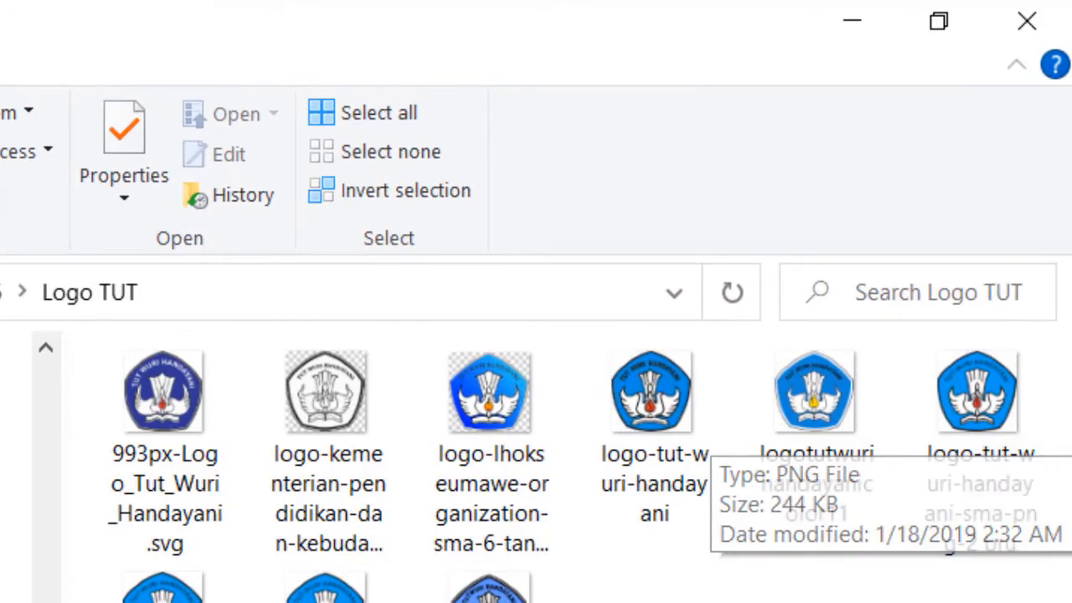
Copy the image "logo-tut-wuri-handayani-sma-png-2==" from the Logo TUT folder and paste it below the table in the Word document
click(327, 591)
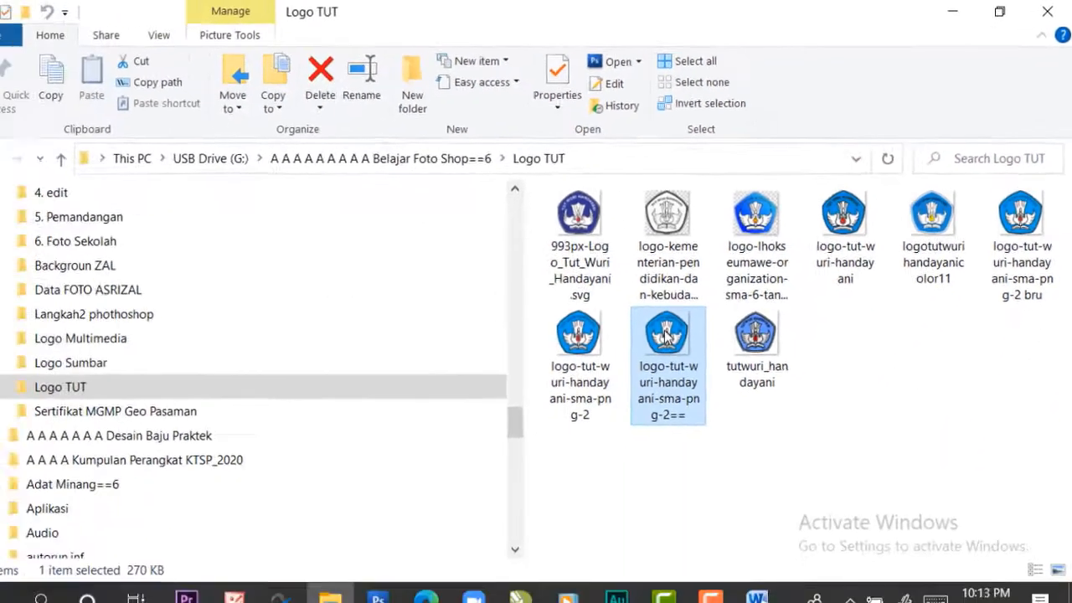
right_click(666, 335)
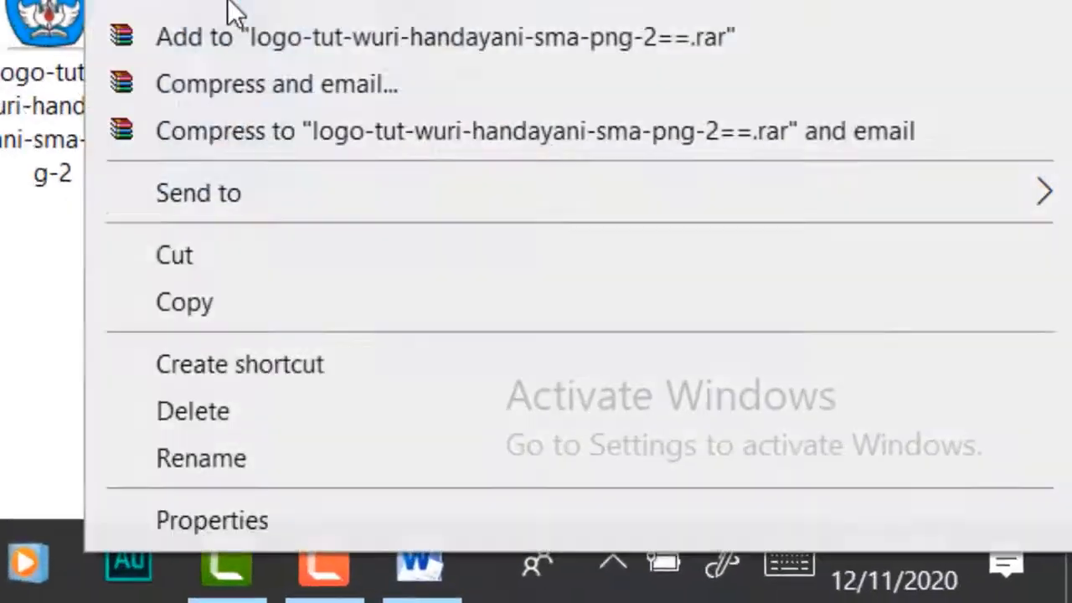
click(632, 479)
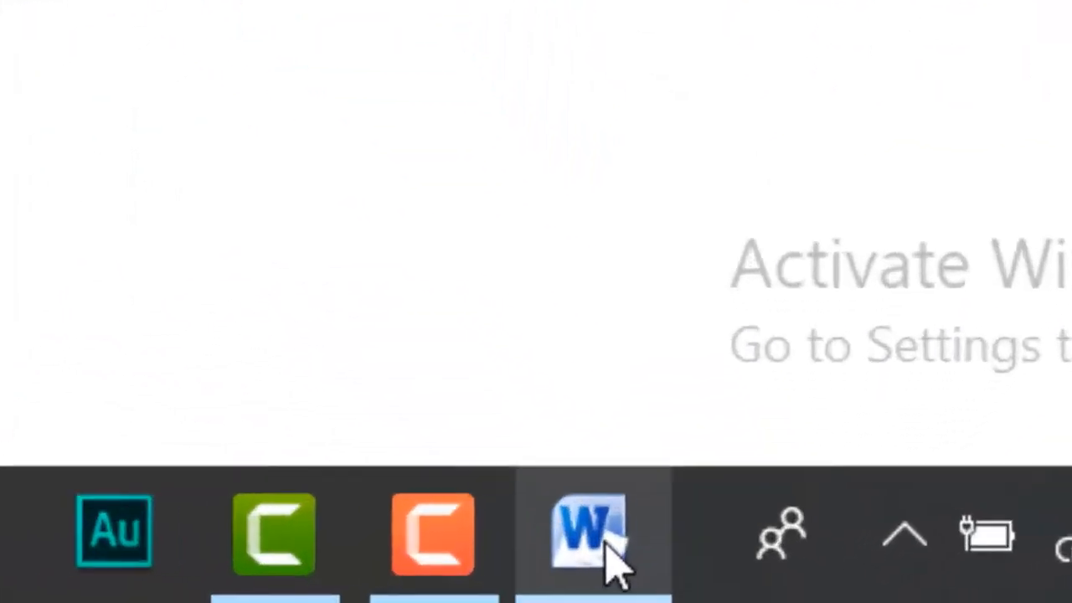
mouse_move(628, 580)
click(584, 560)
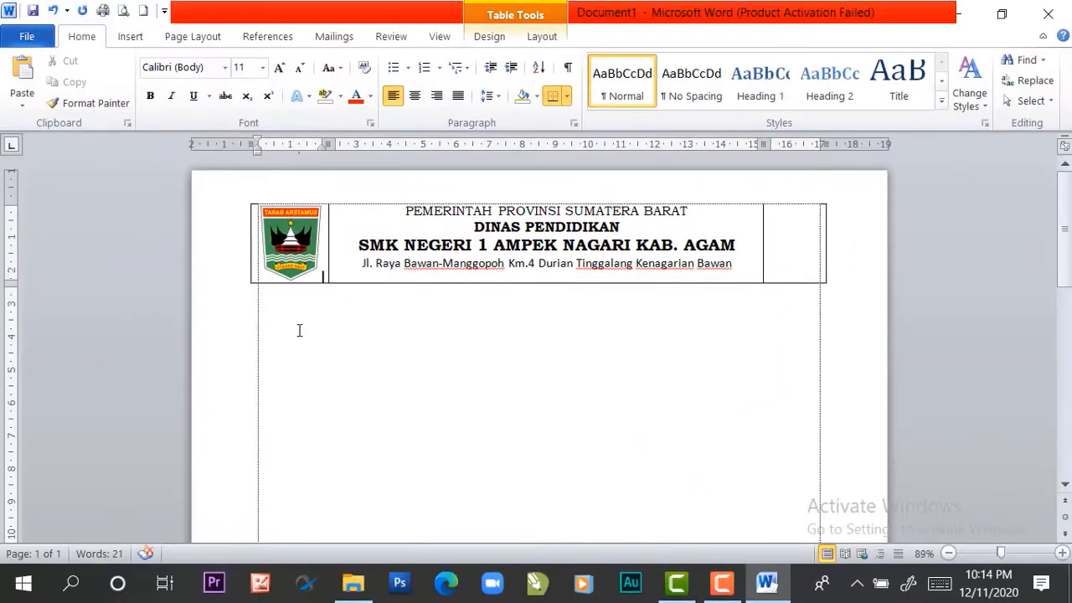
click(295, 304)
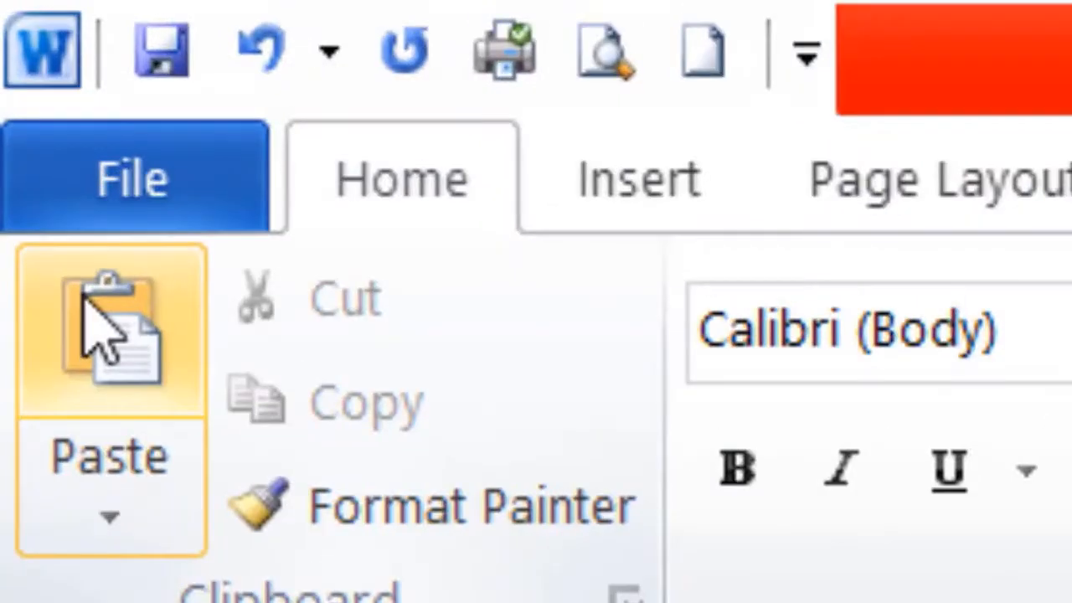
click(101, 326)
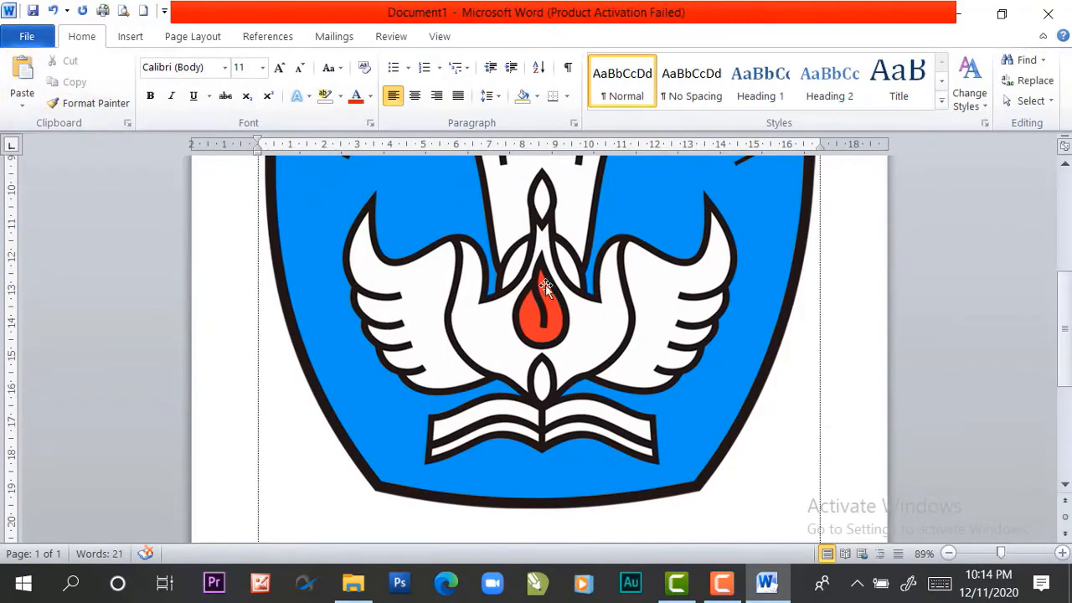
Shrink the pasted Tut Wuri Handayani logo to fit the letterhead and move it into the table's right cell
click(626, 324)
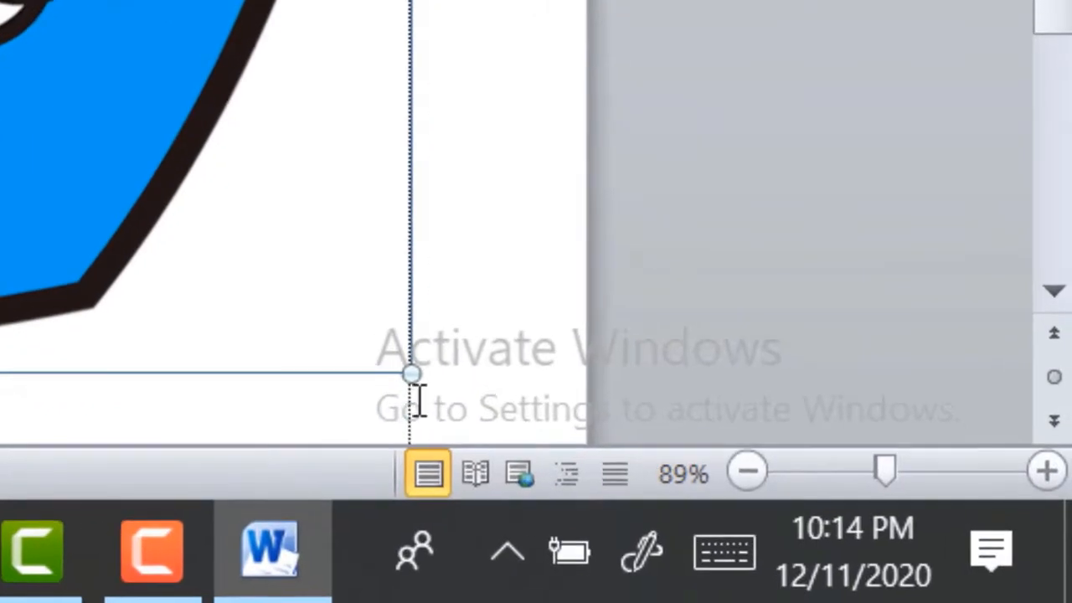
drag(413, 373, 558, 264)
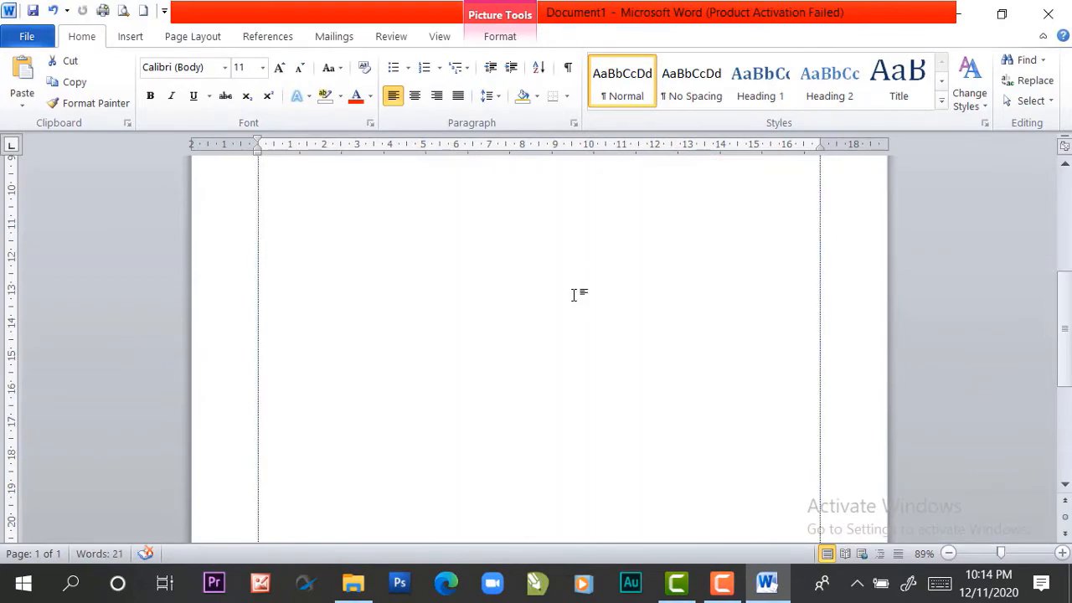
scroll(578, 301, up, 6)
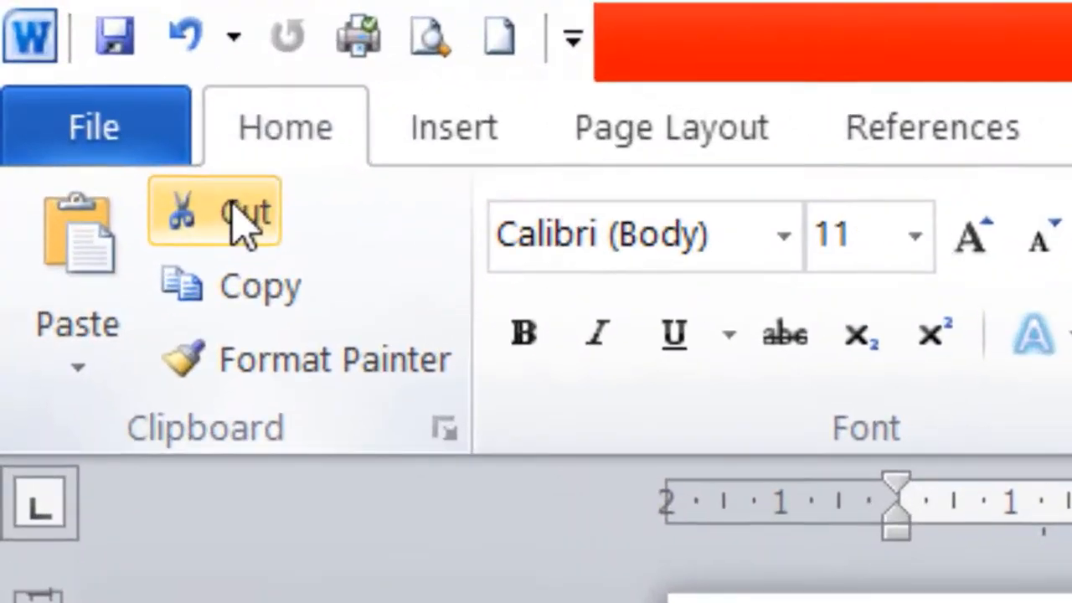
click(67, 61)
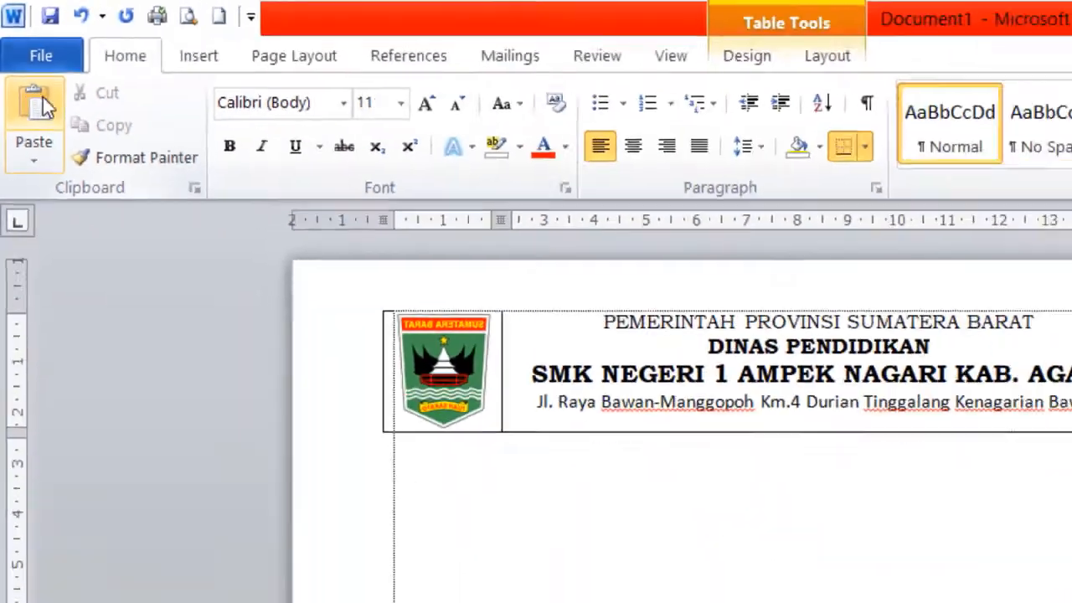
click(82, 259)
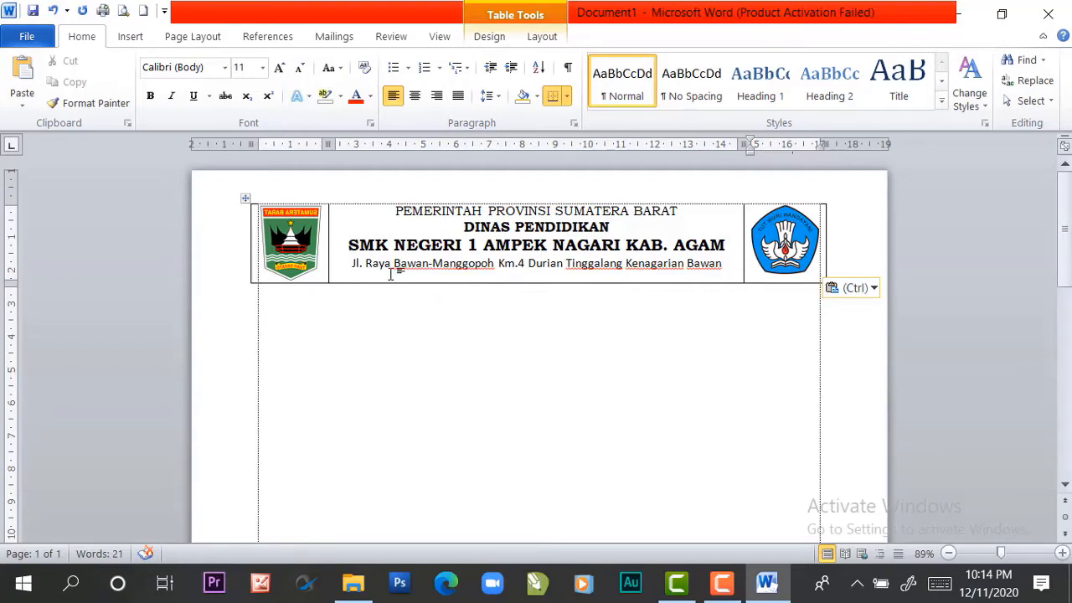
Scale down the West Sumatra logo in the table's left cell slightly, keeping its proportions
drag(727, 263, 555, 244)
click(464, 244)
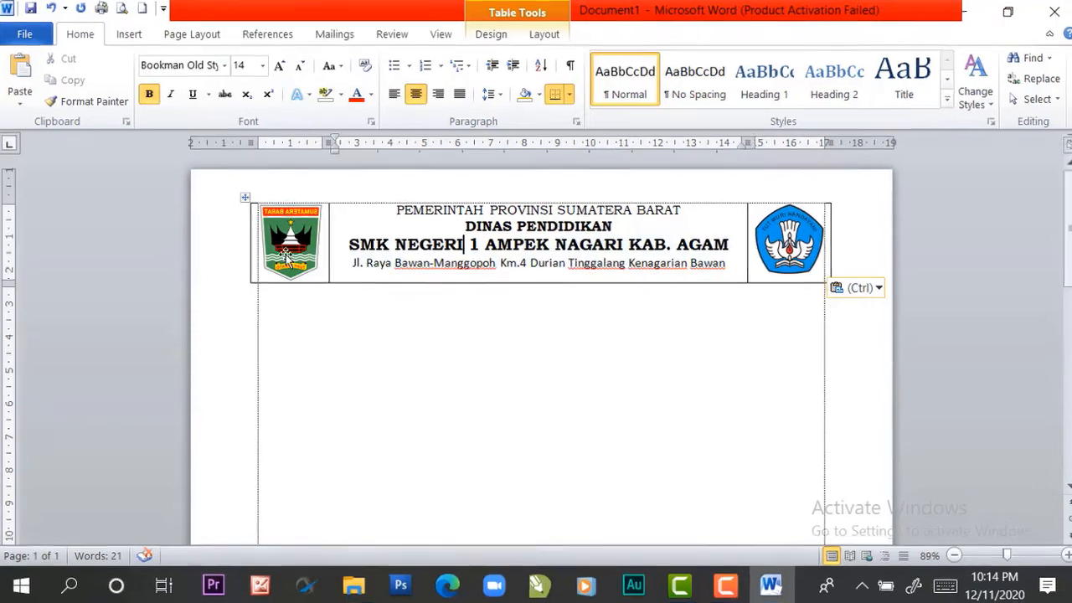
click(286, 260)
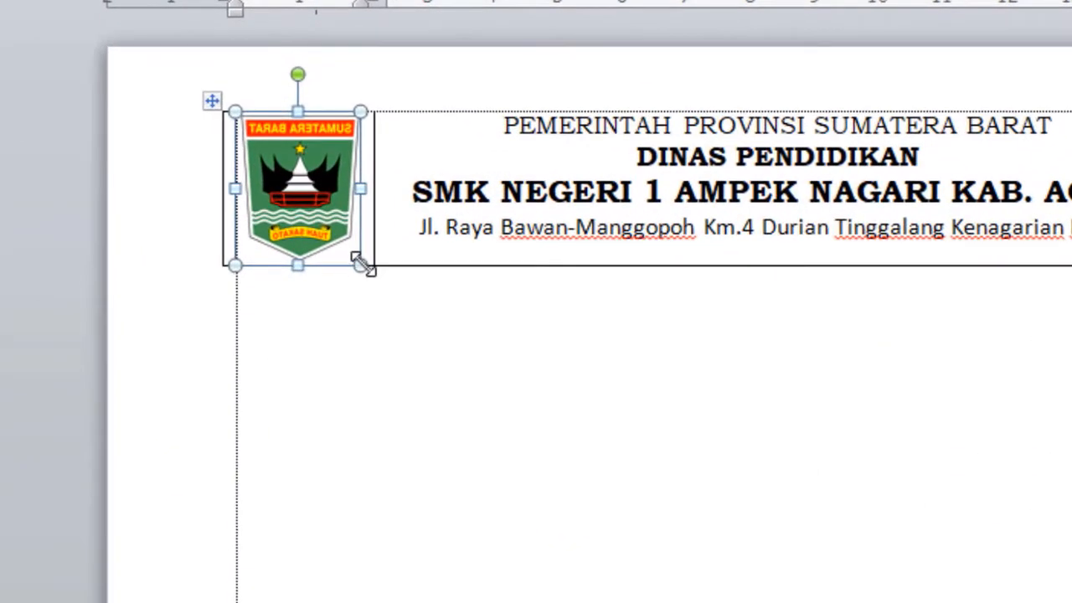
drag(360, 263, 350, 248)
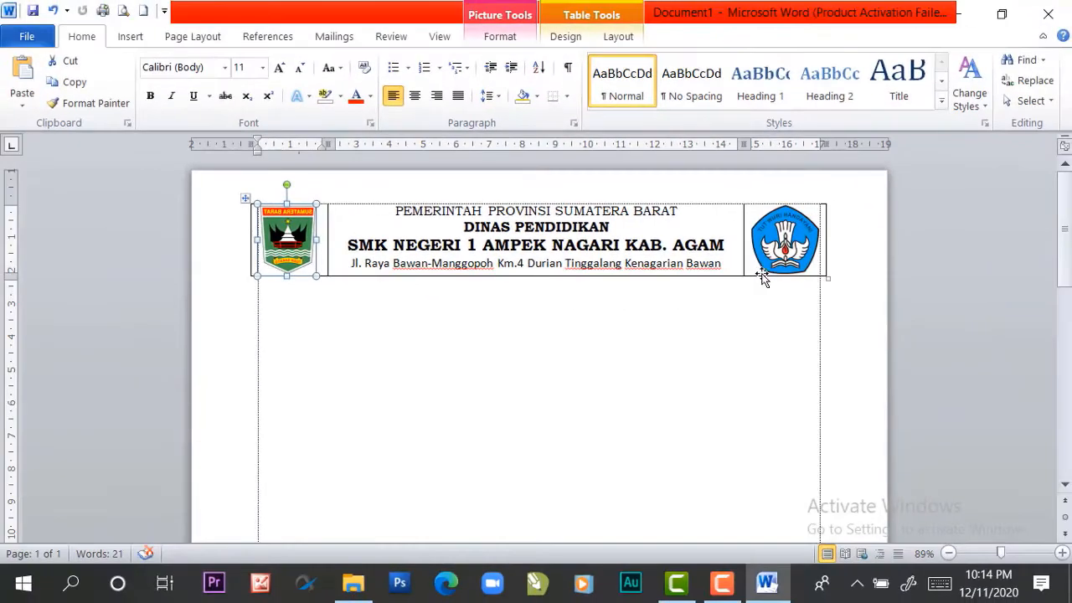
click(604, 348)
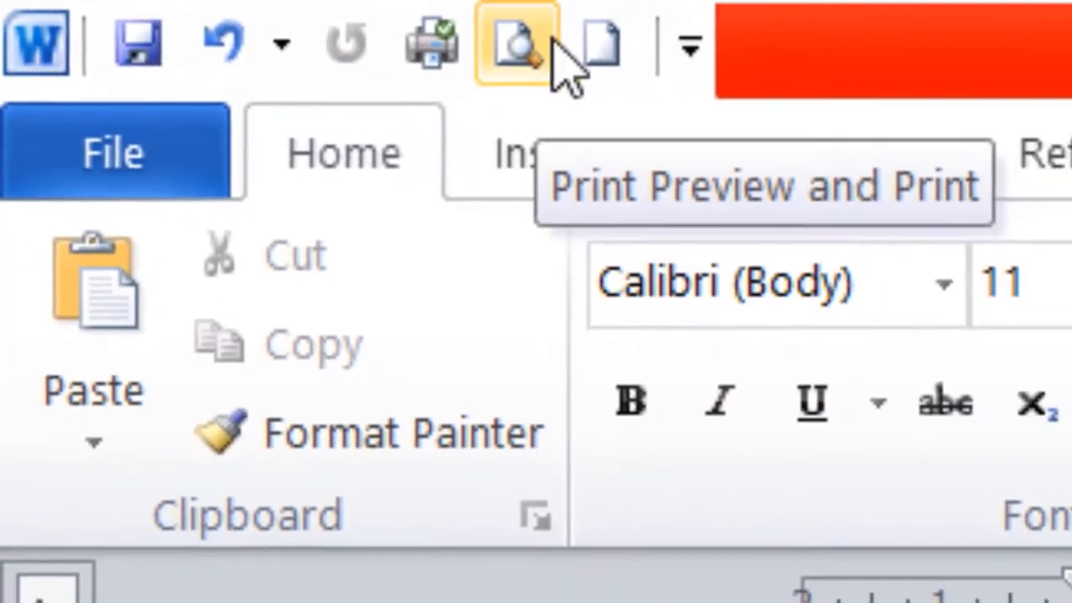
Examine the letterhead table with its logos and borders enlarged in print preview, and return to the document
click(505, 46)
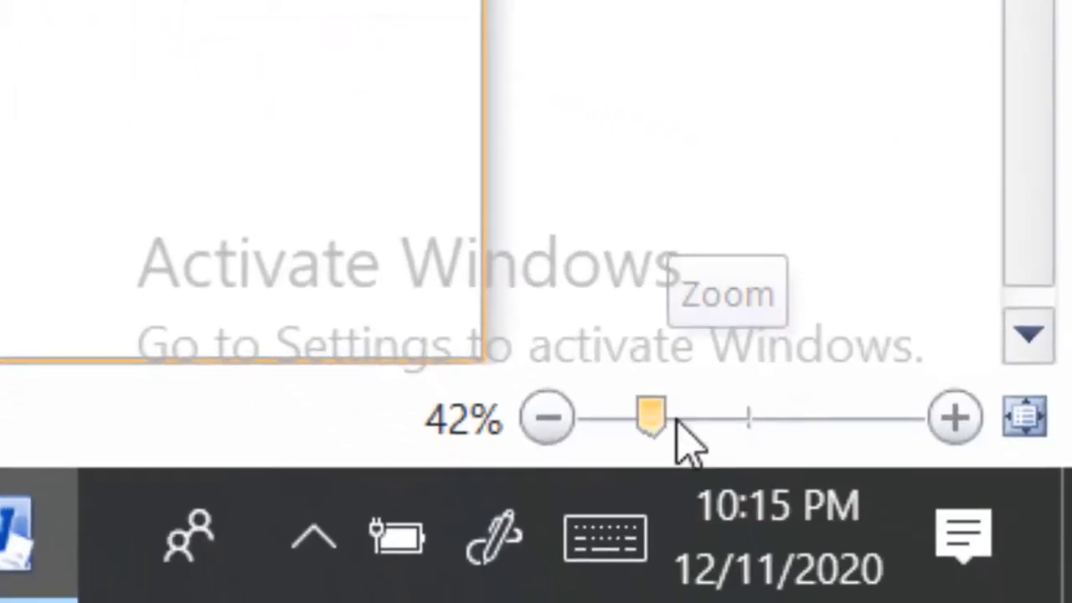
drag(650, 398, 724, 405)
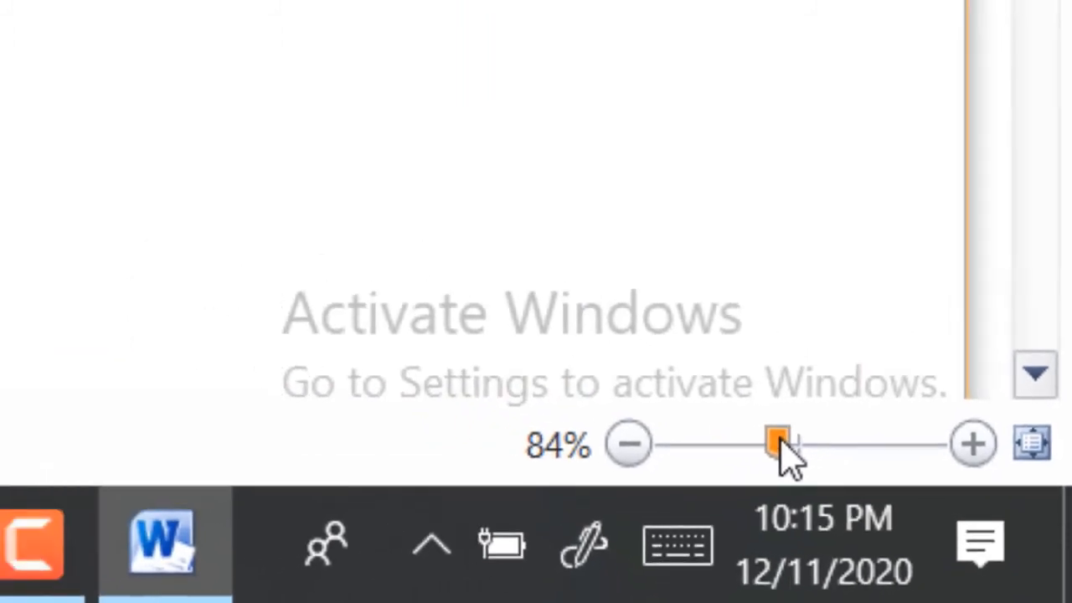
drag(779, 439, 781, 432)
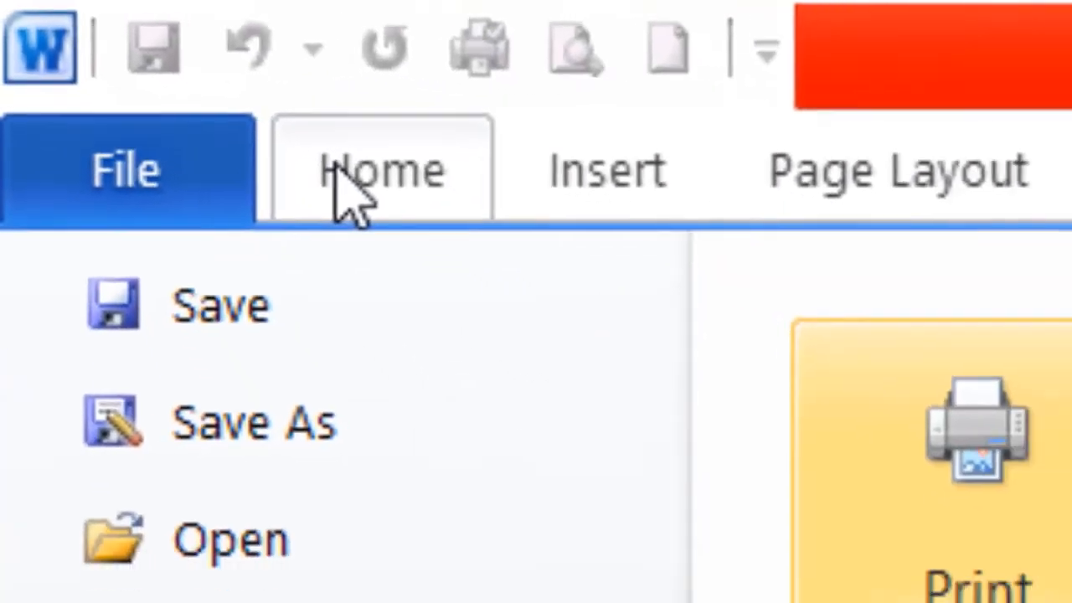
click(335, 165)
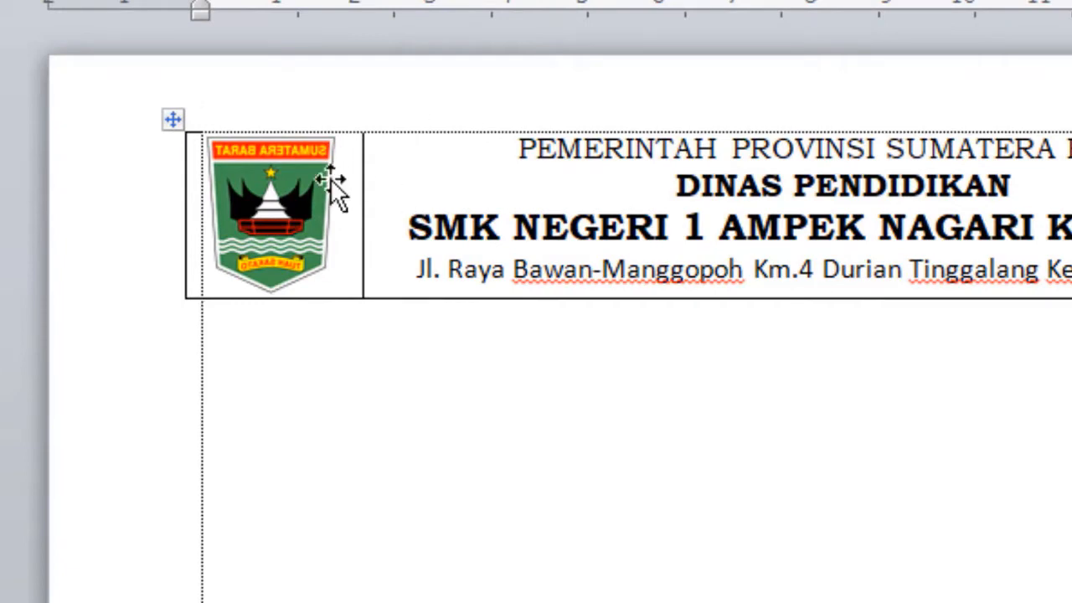
Remove all borders from the whole letterhead table and place the cursor in the paragraph below it
click(172, 120)
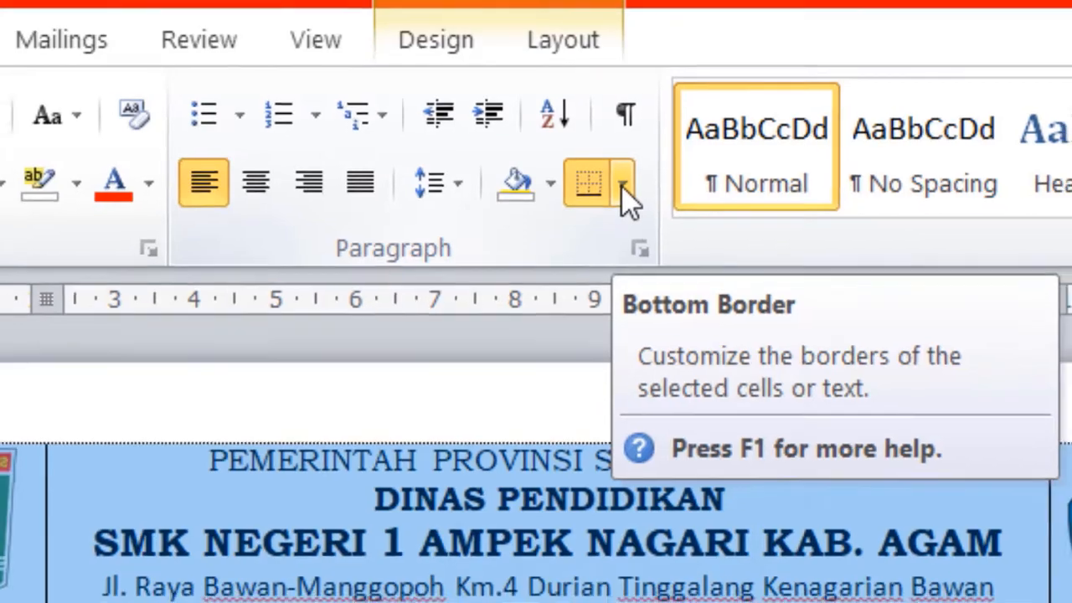
click(623, 188)
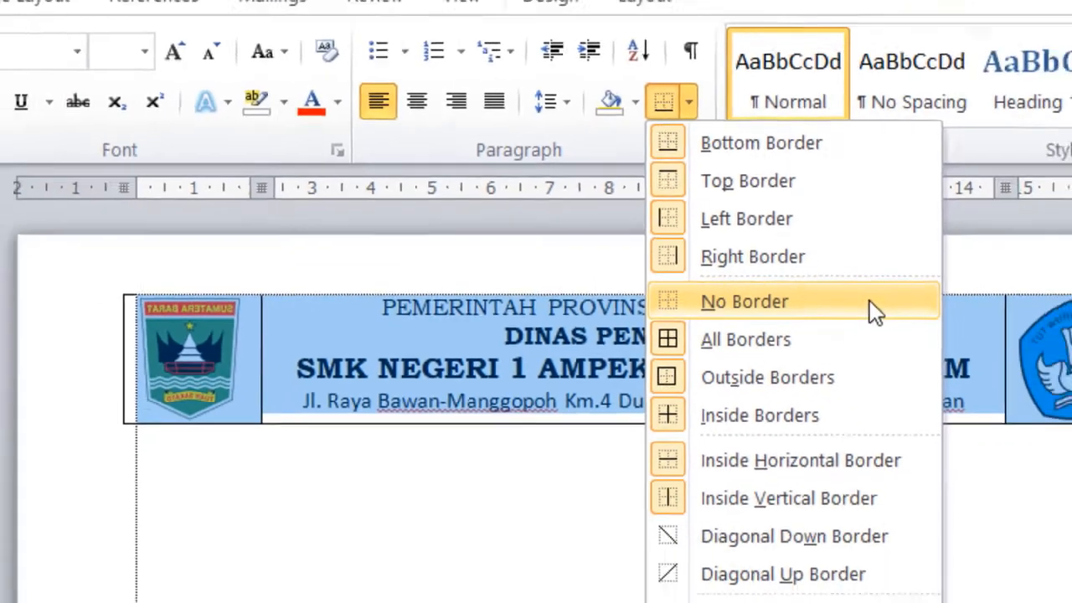
click(964, 348)
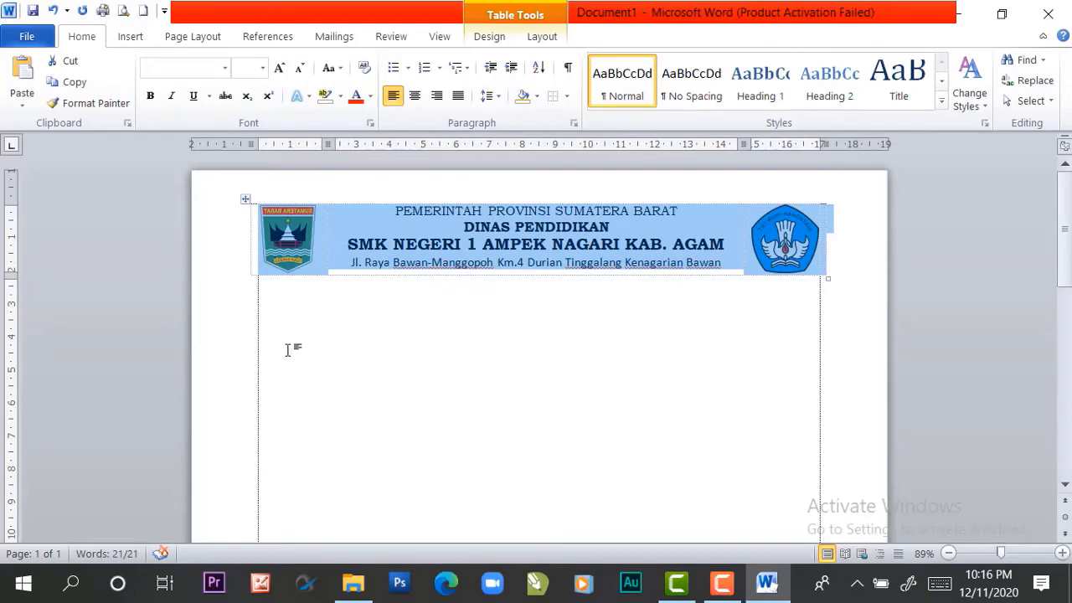
click(295, 325)
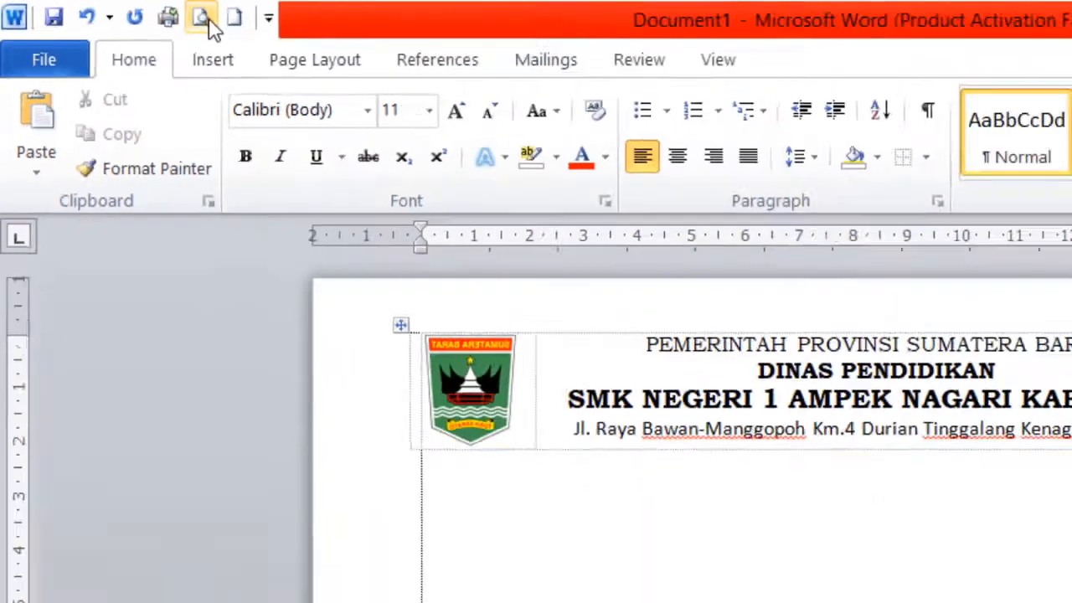
Check the borderless letterhead enlarged in print preview and return to editing
click(576, 61)
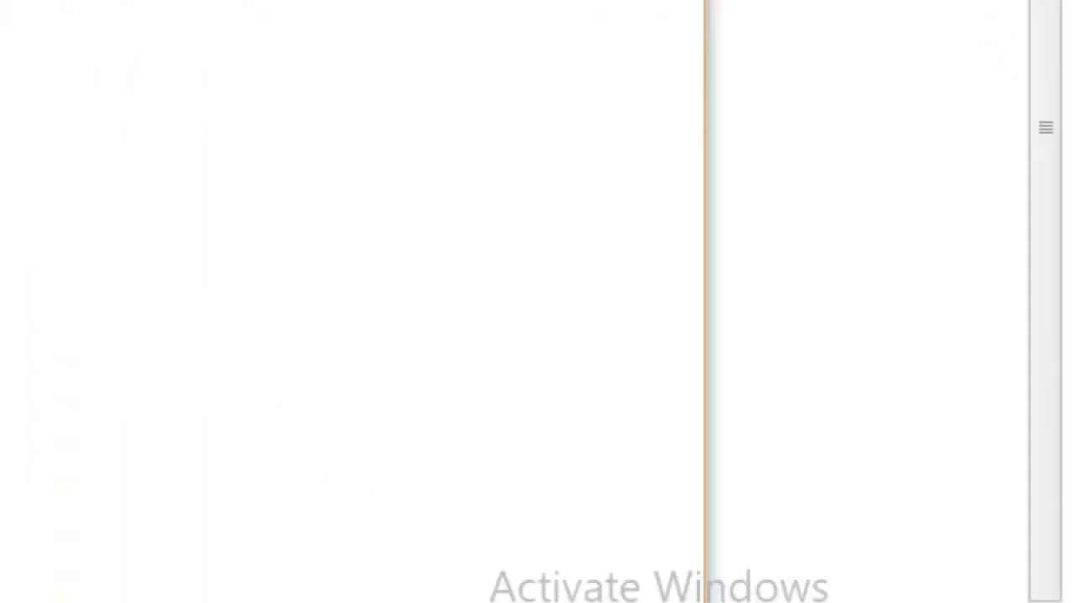
drag(680, 433, 741, 432)
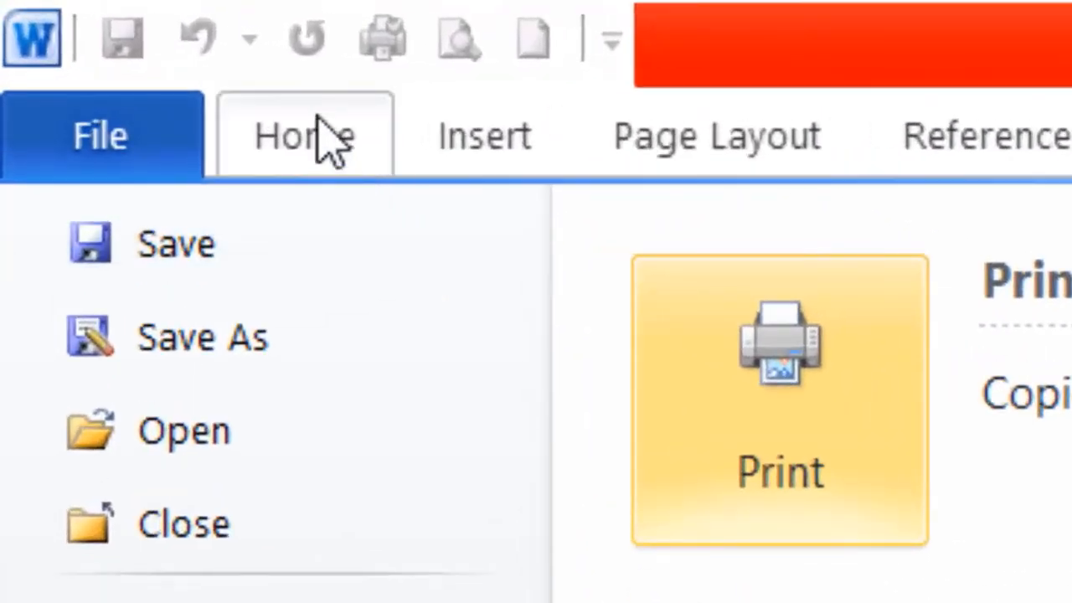
click(318, 122)
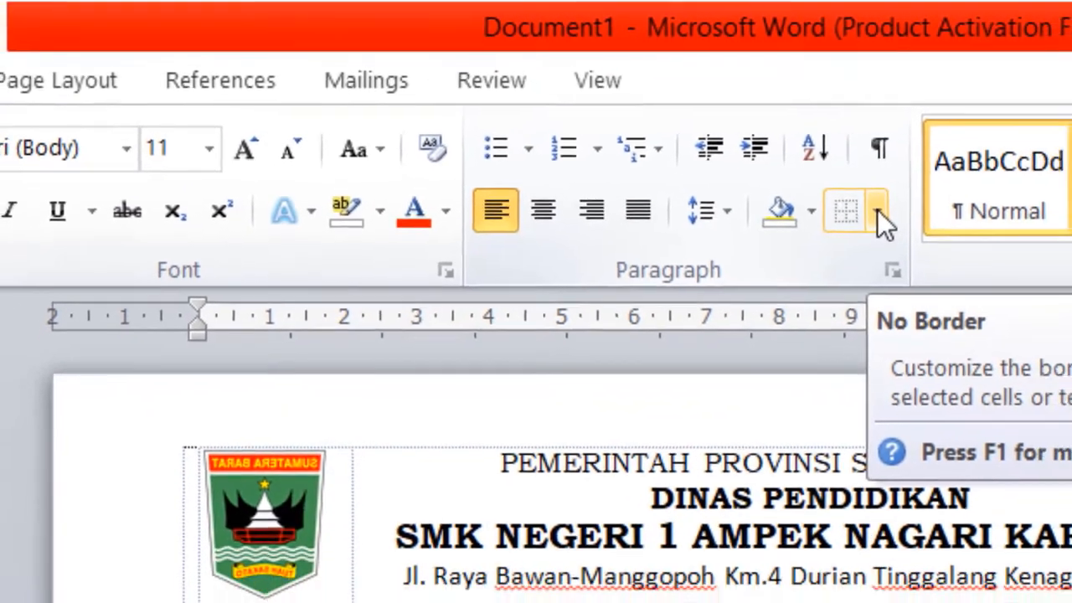
Apply a 3 pt thin-thick double line as the top border only of the paragraph directly below the letterhead table
click(905, 221)
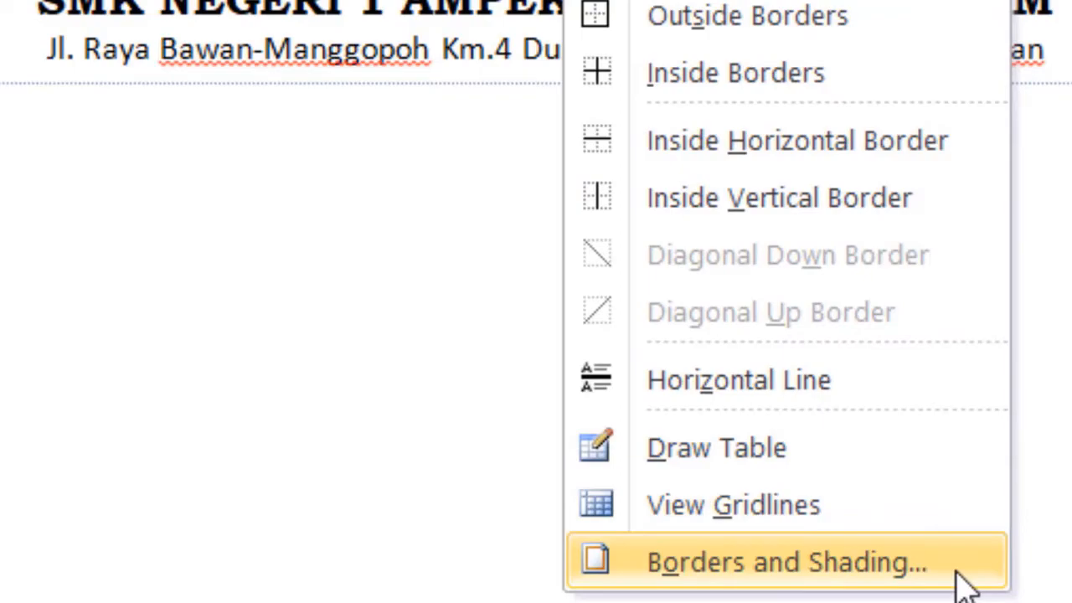
click(959, 577)
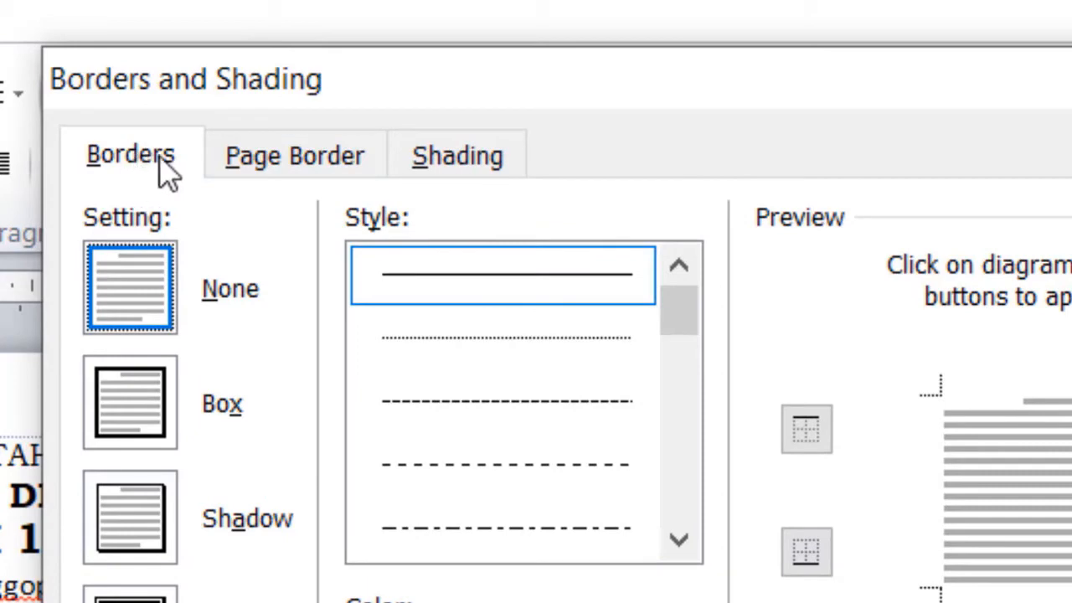
click(107, 155)
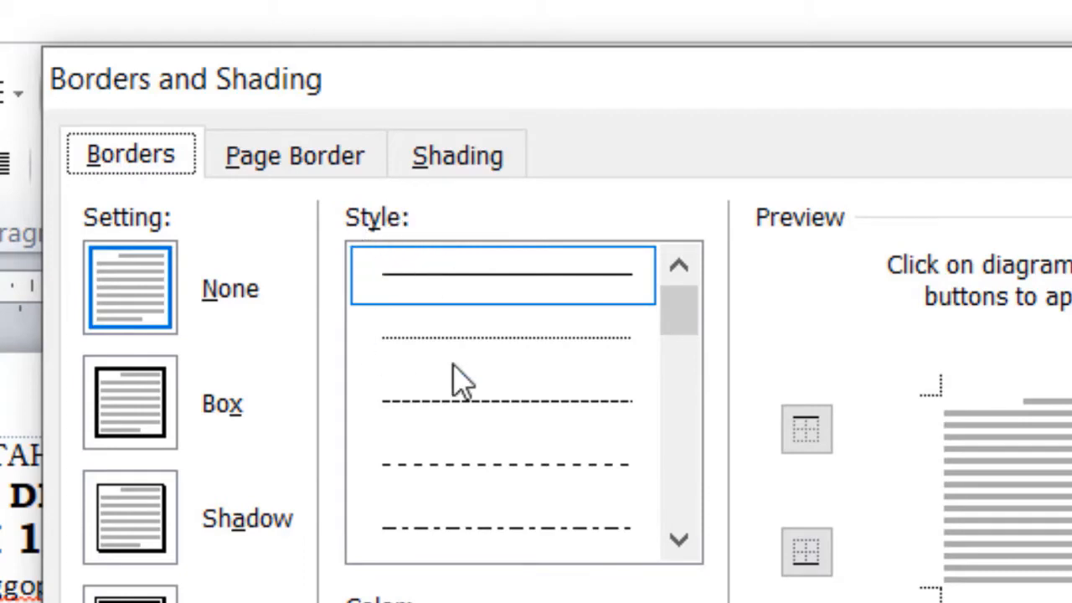
drag(680, 308, 685, 370)
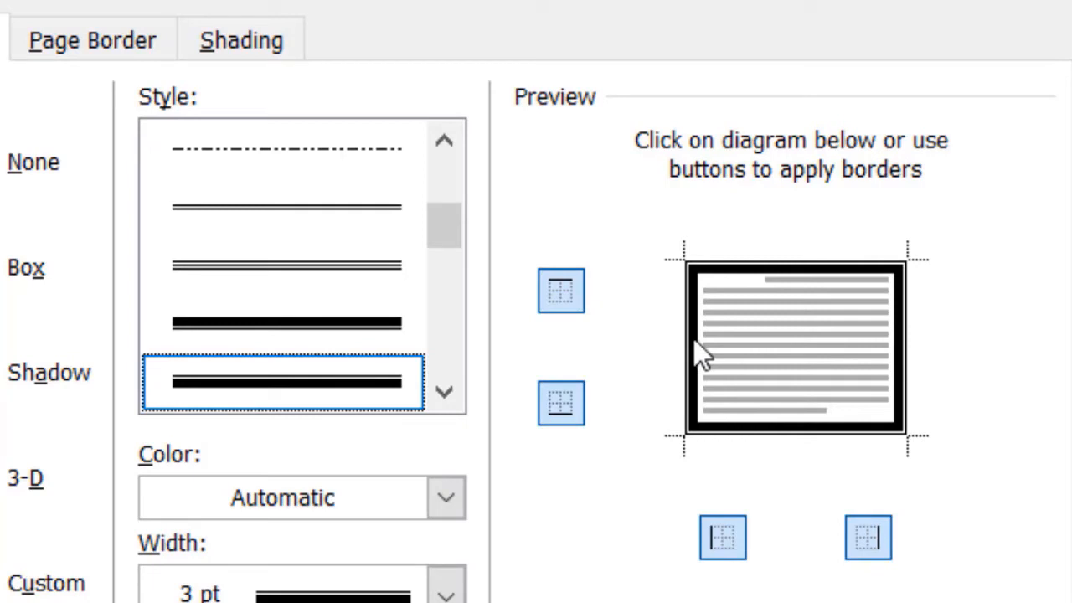
click(719, 539)
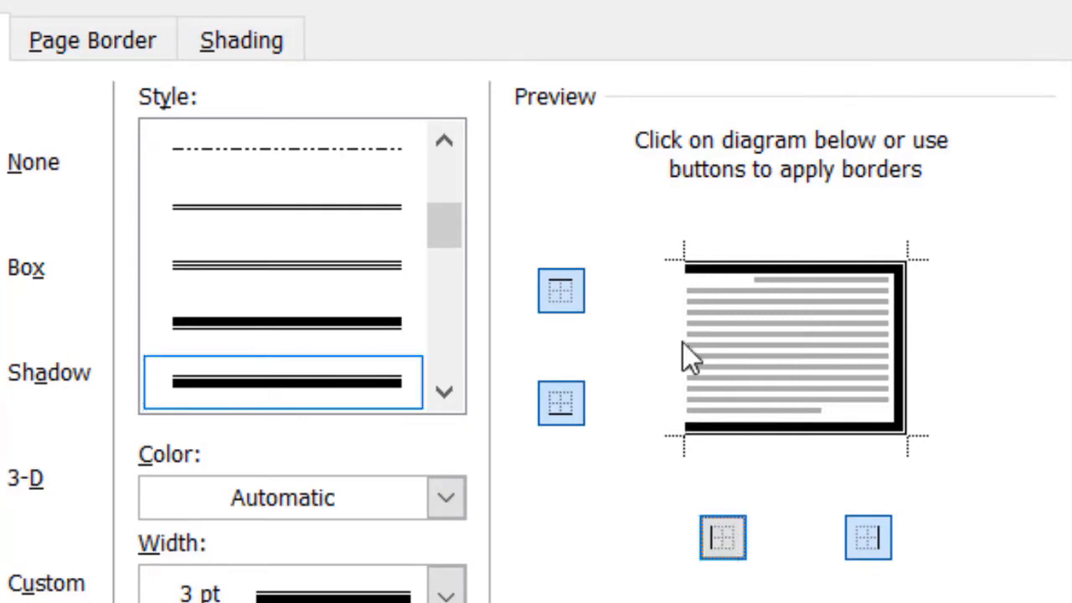
click(864, 537)
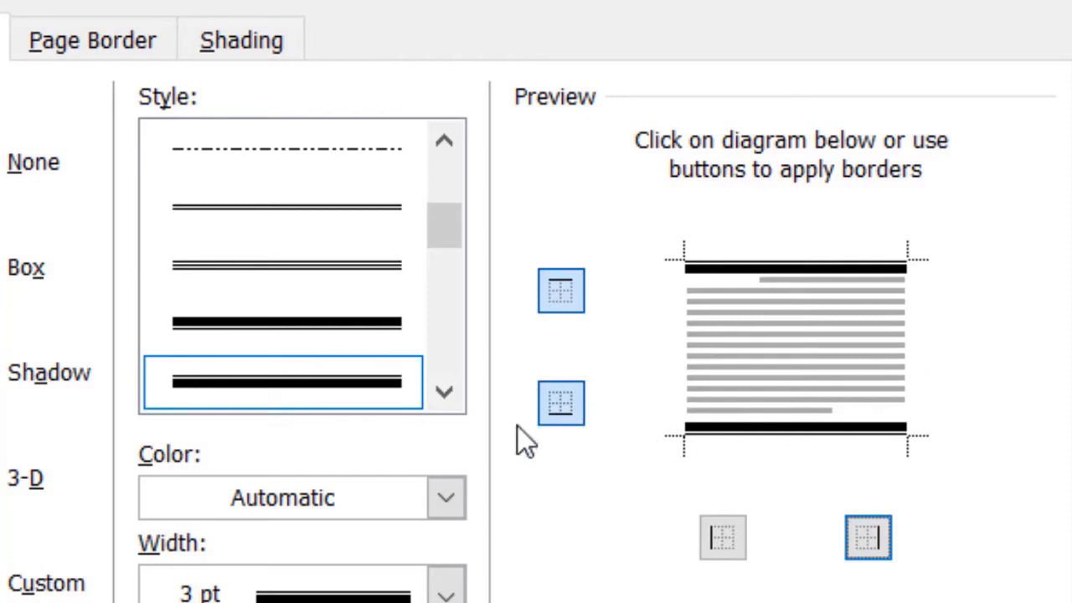
click(551, 404)
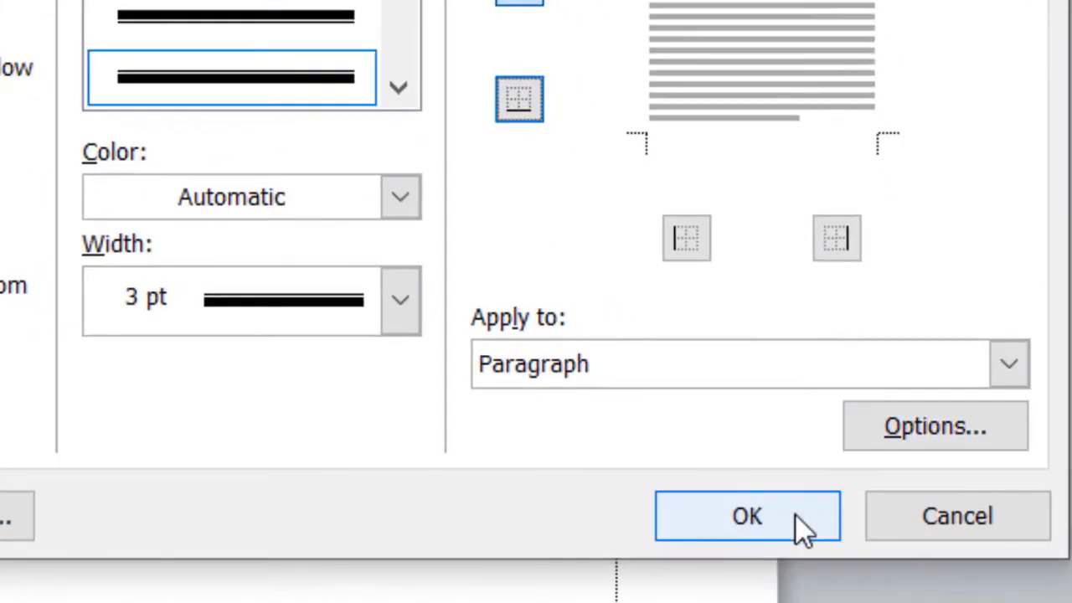
click(795, 515)
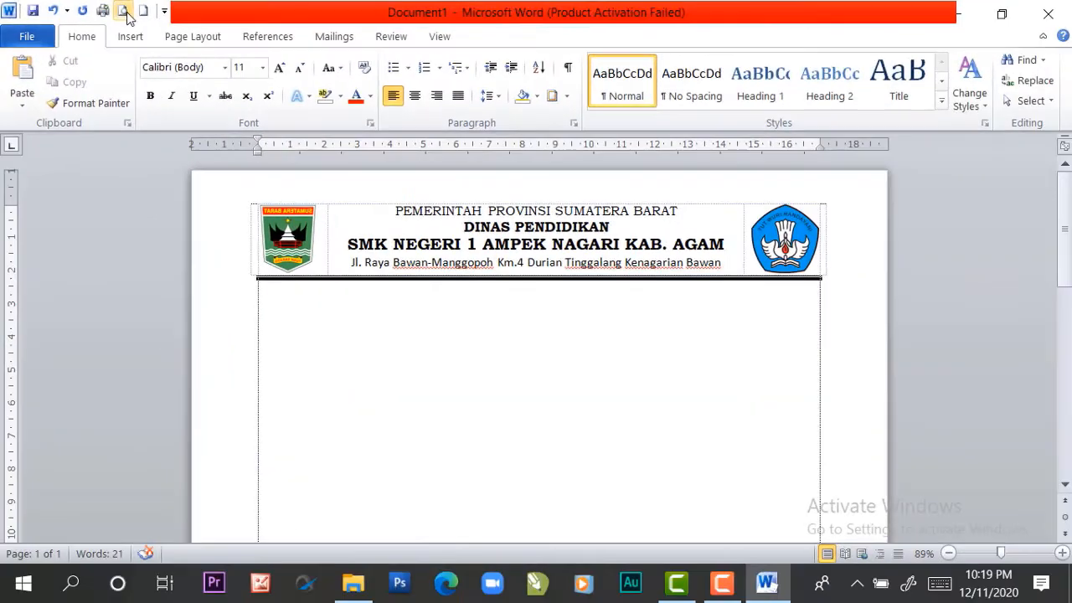
Inspect the separator line under the letterhead enlarged in print preview, and go back to the document
click(553, 58)
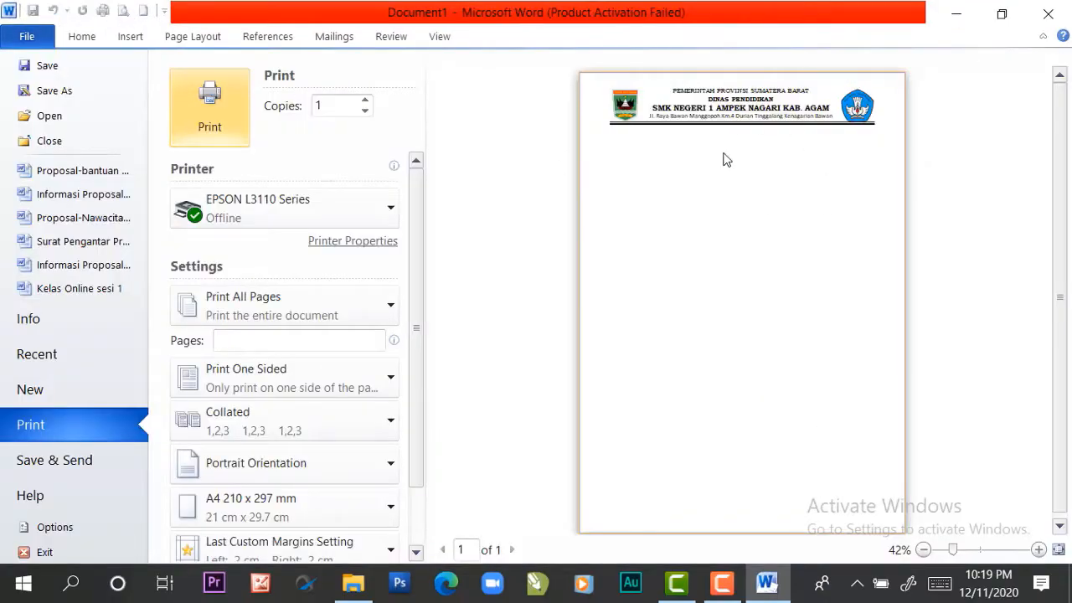
drag(952, 549, 954, 547)
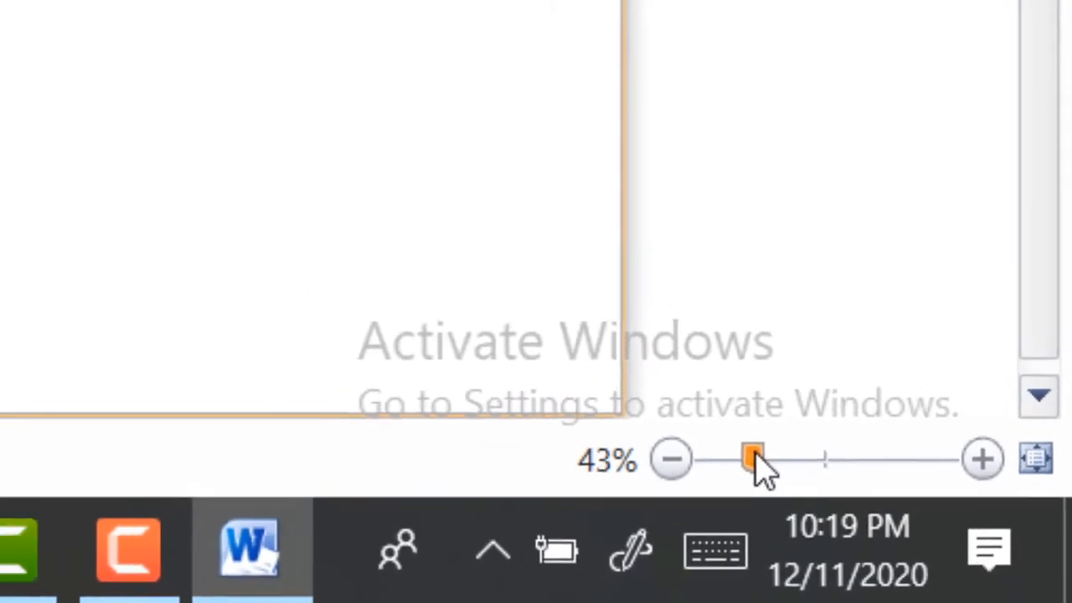
drag(756, 458, 809, 457)
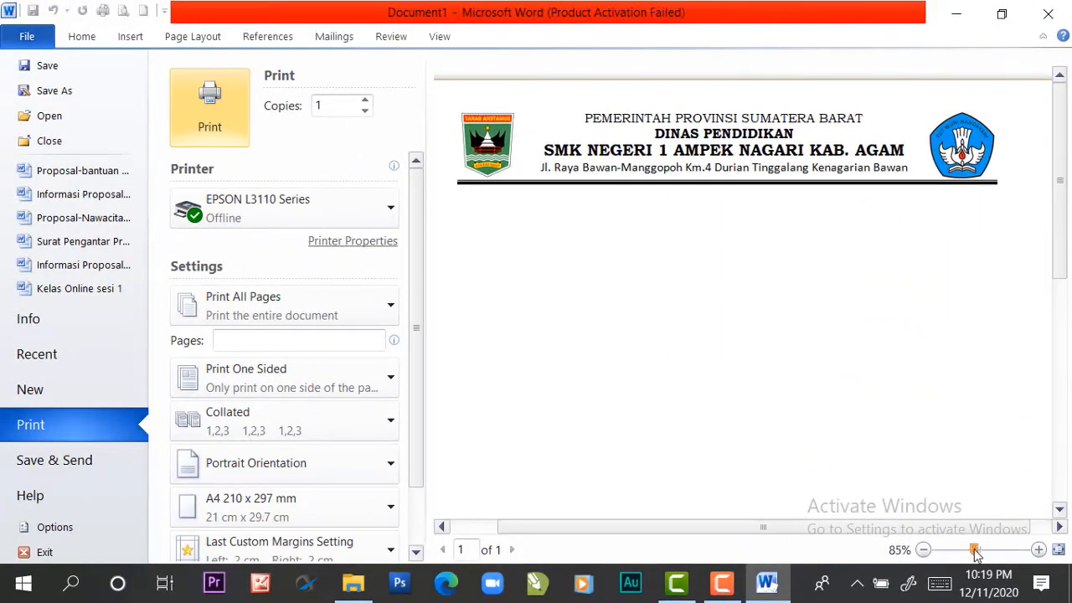
drag(975, 553, 973, 554)
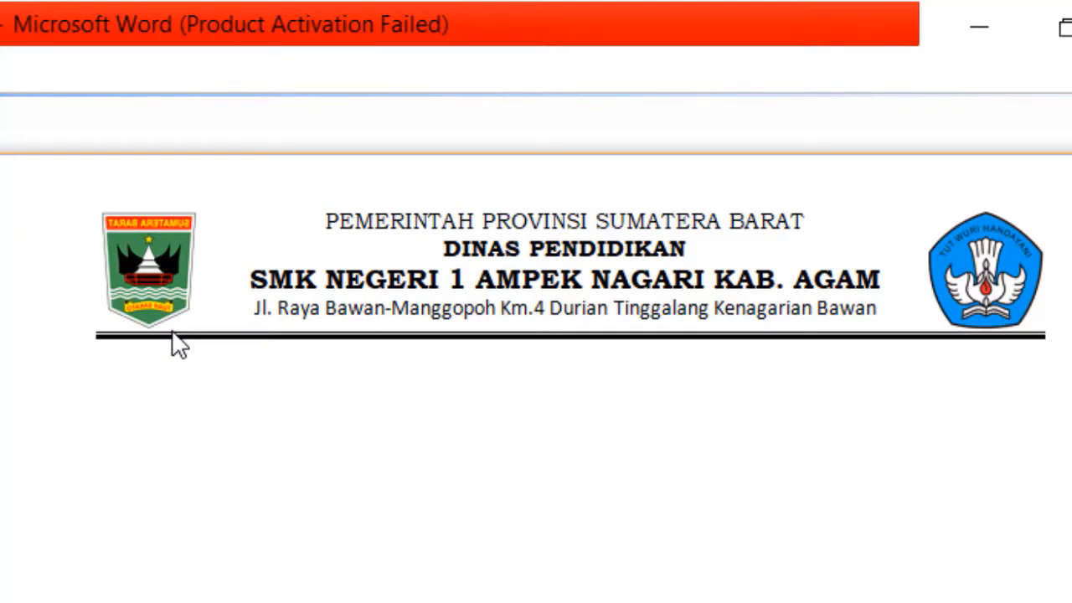
key(ctrl+p)
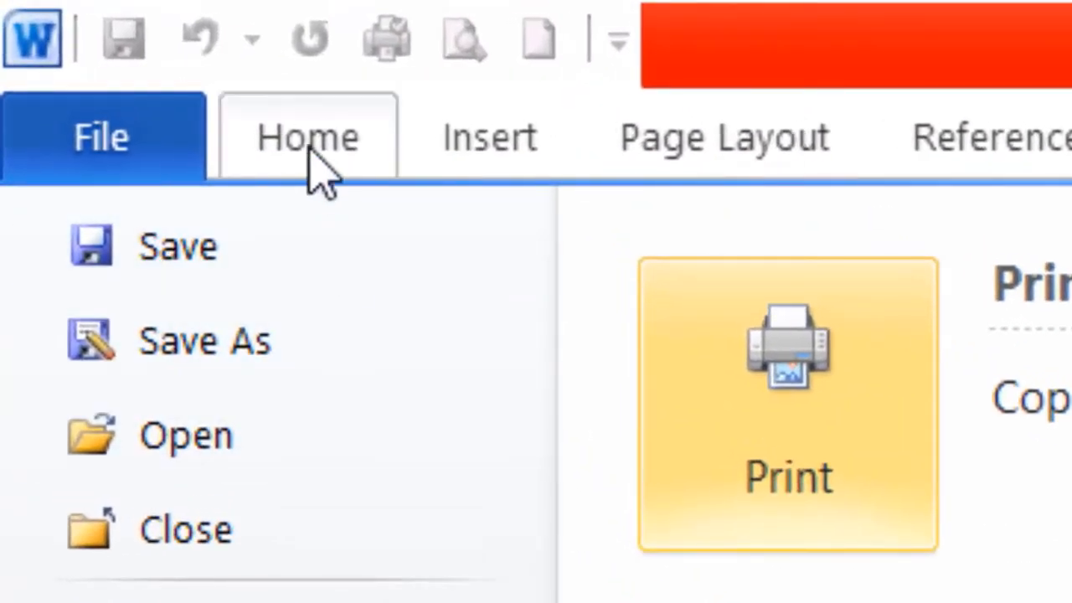
click(308, 148)
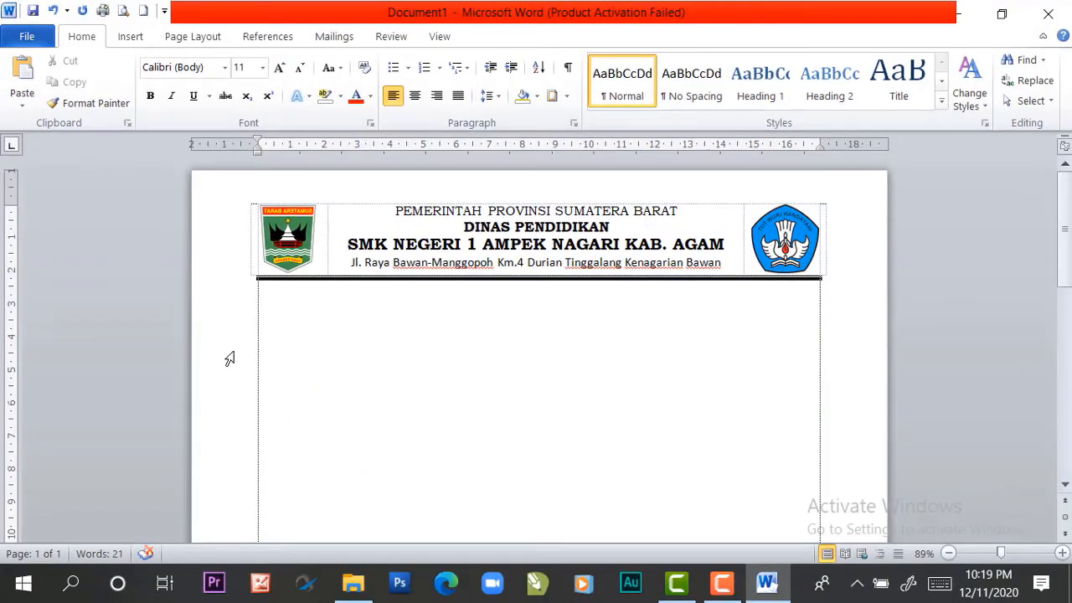
Add the centred title "SURAT KETERANGAN AKTIF GURU" below the letterhead's separator line
click(260, 289)
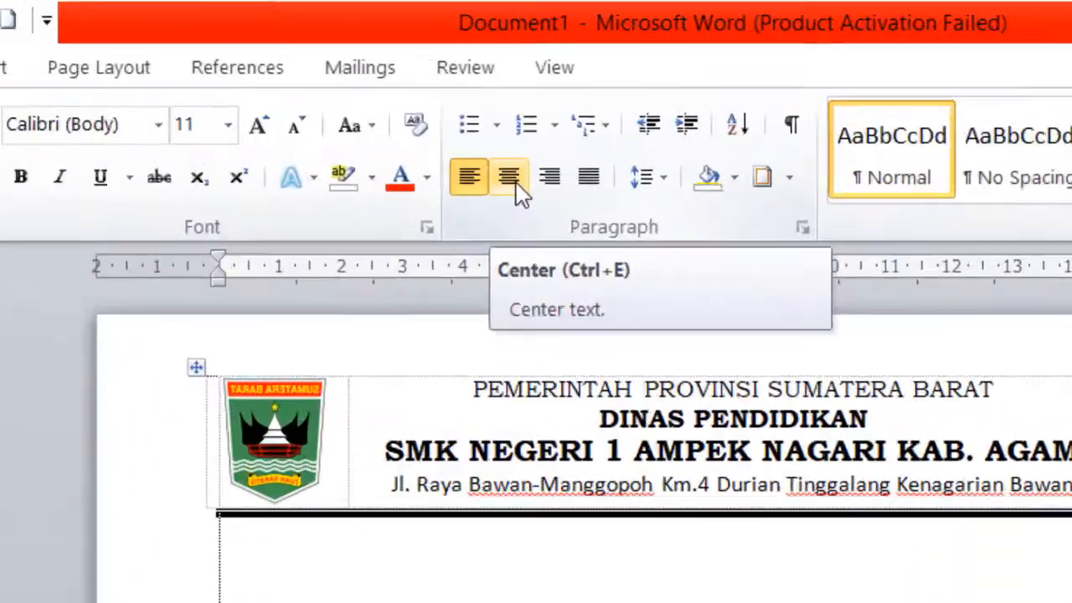
click(516, 186)
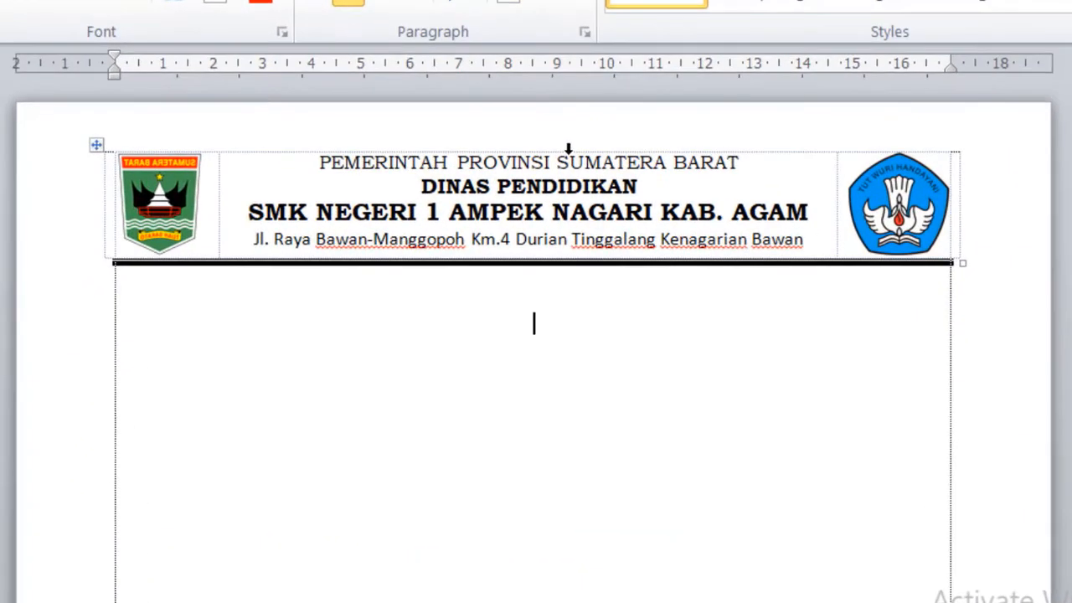
text(SURAT)
text( KETER)
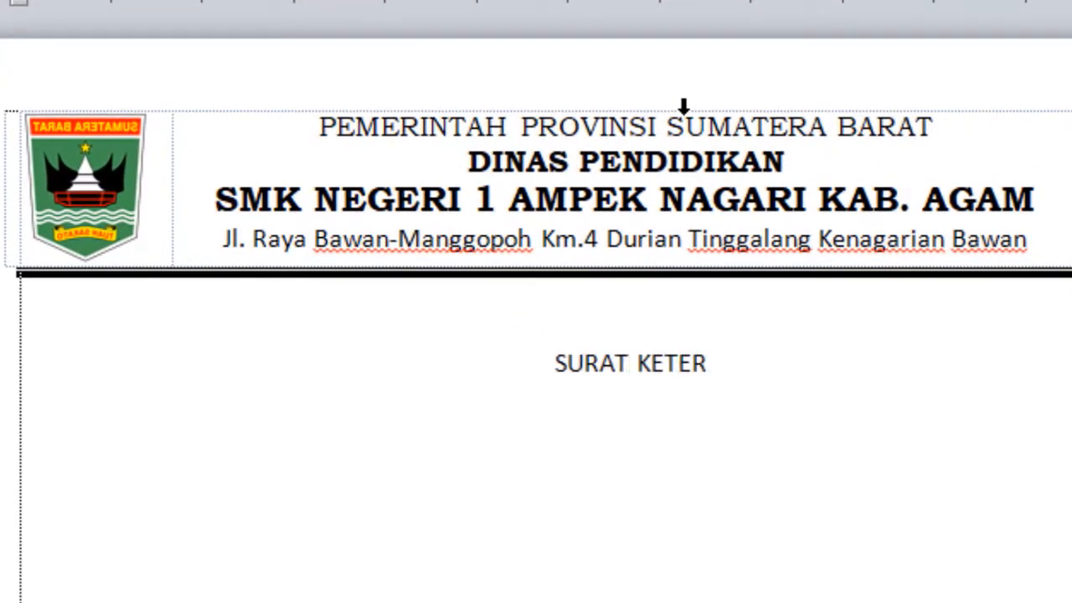
text(ANGAN)
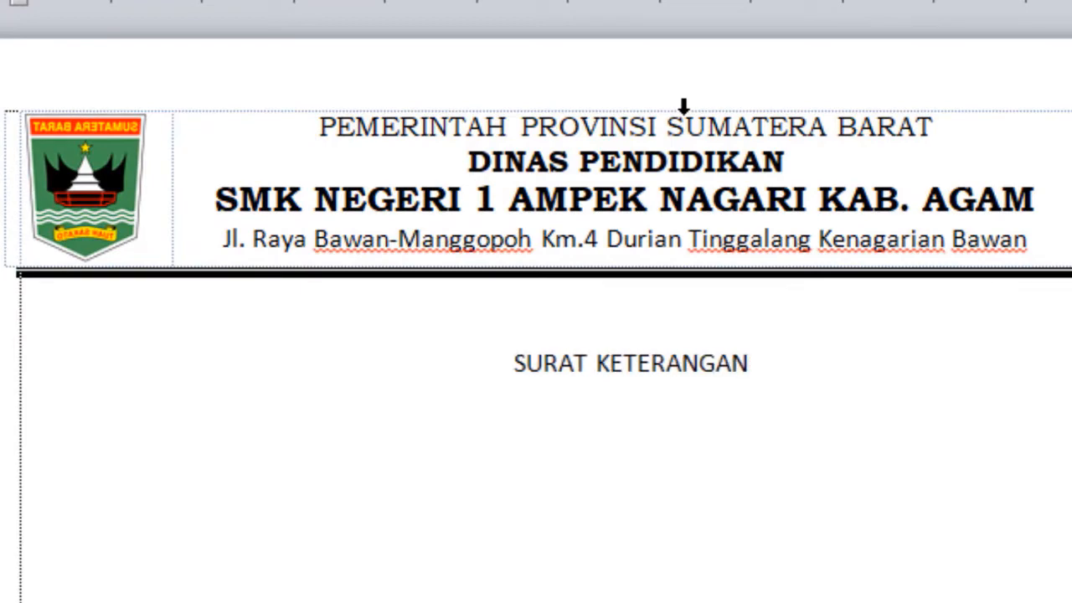
text( AK)
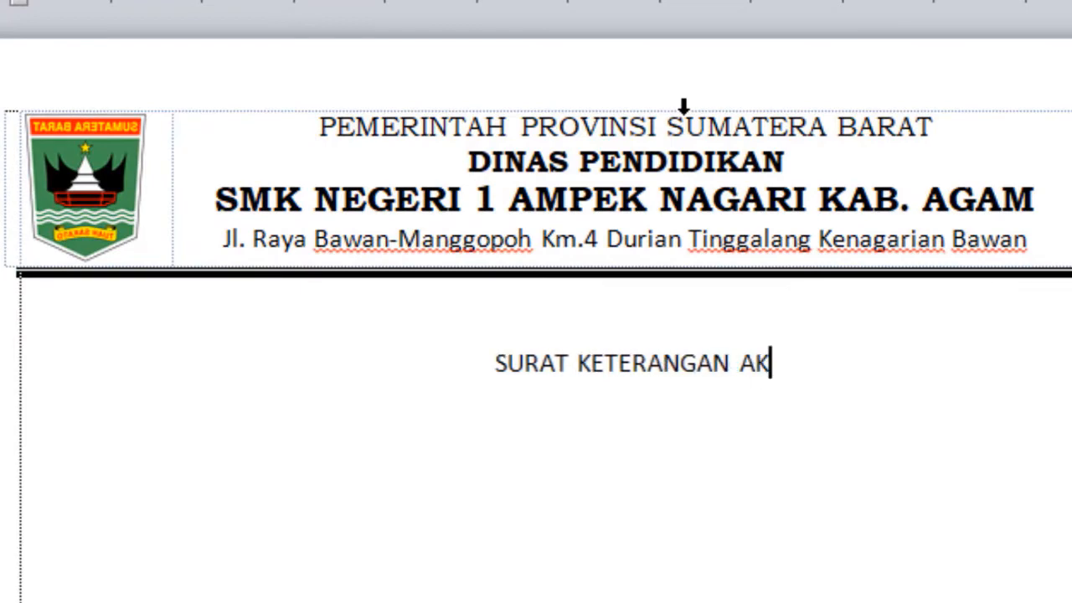
text(TIF )
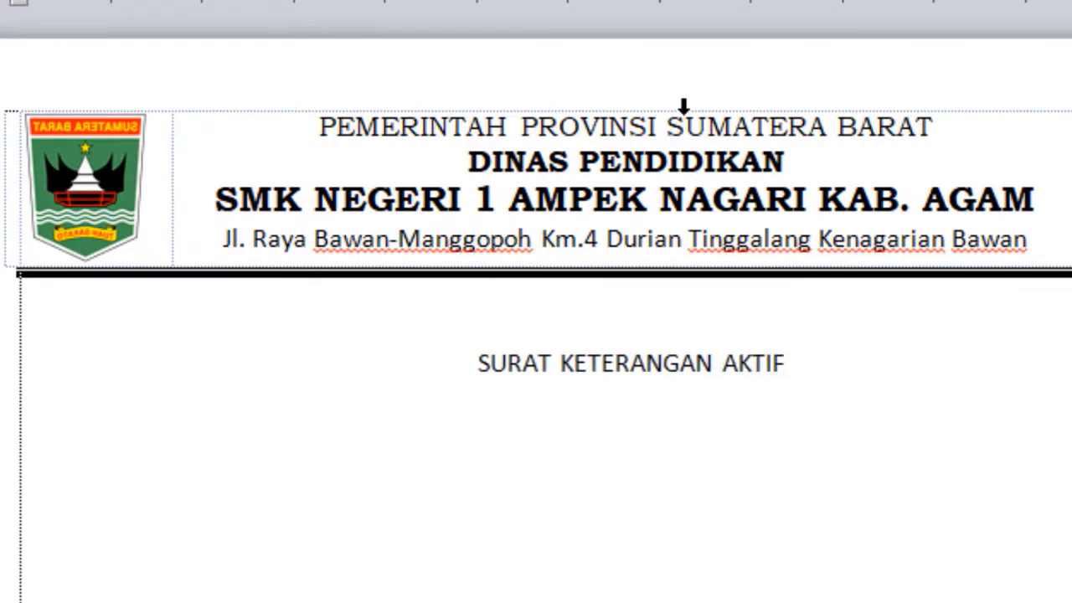
text(GURU)
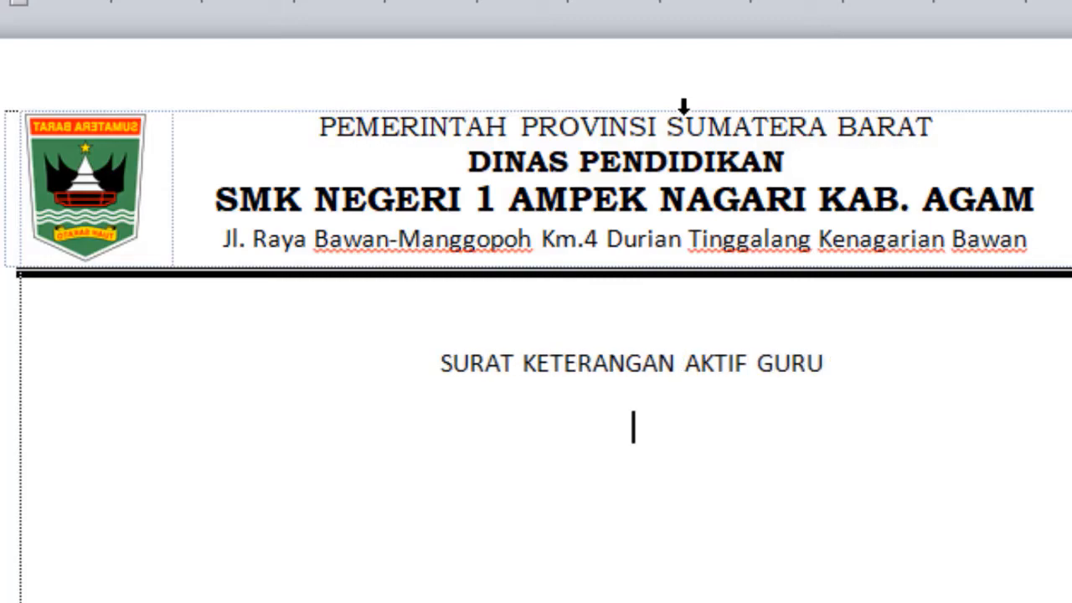
Add the line "NOMOR: …………/……………../………2020" below the letter title, using dotted blanks separated by slashes and ending in 2020
key(Return)
text(NOMOR)
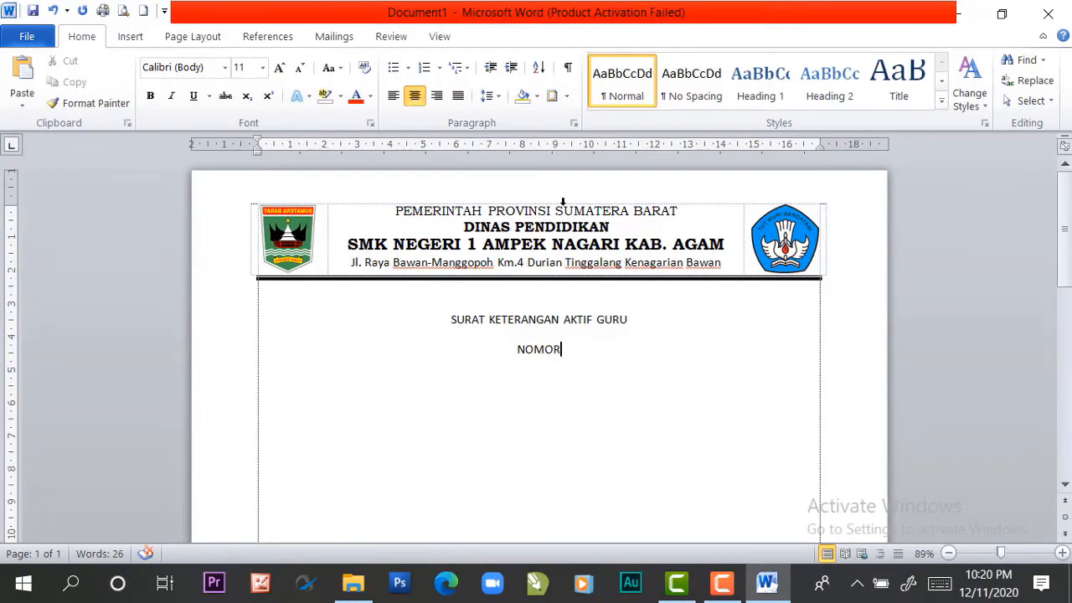
text(: .)
text(.........../................)
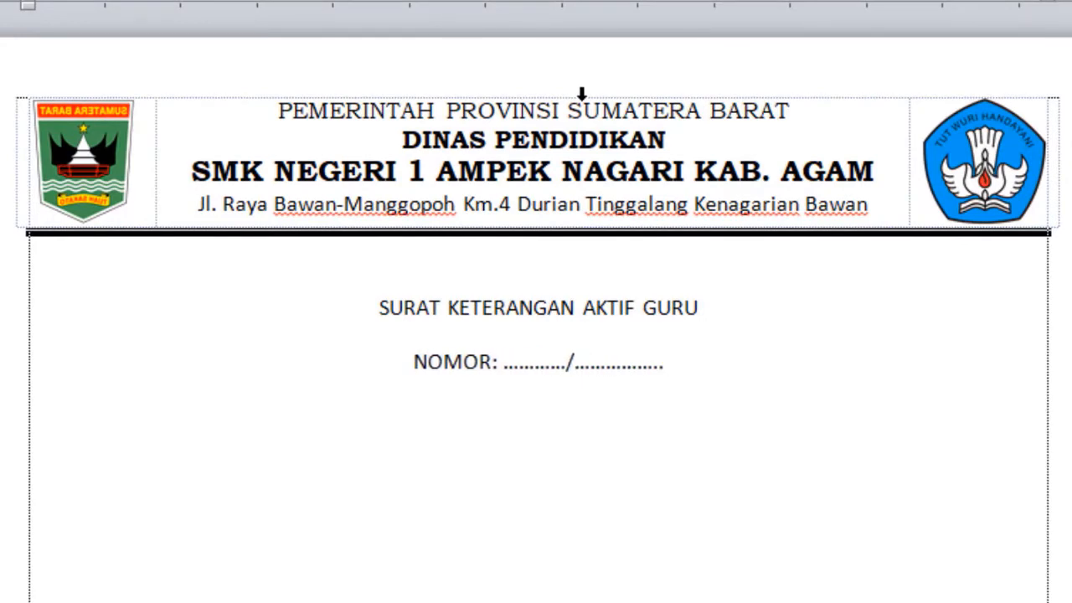
text(-)
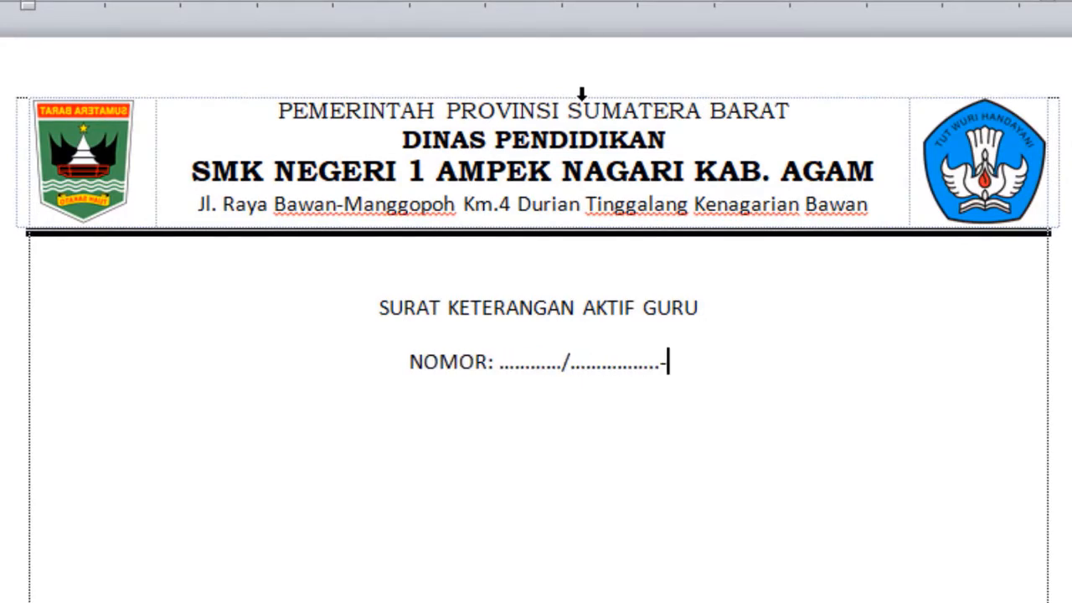
key(BackSpace)
text(/.........)
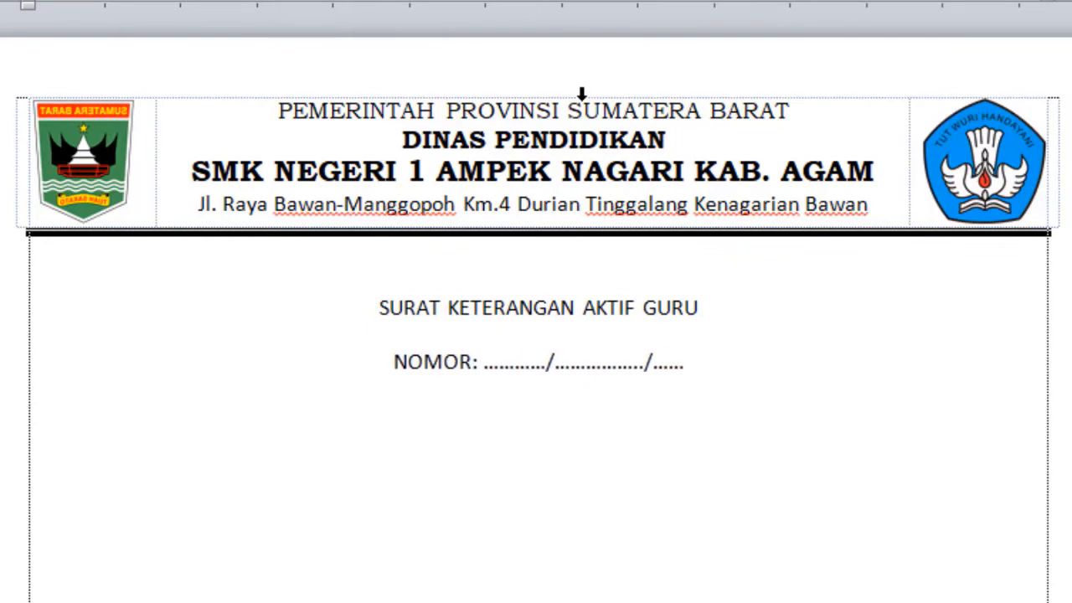
text(2020)
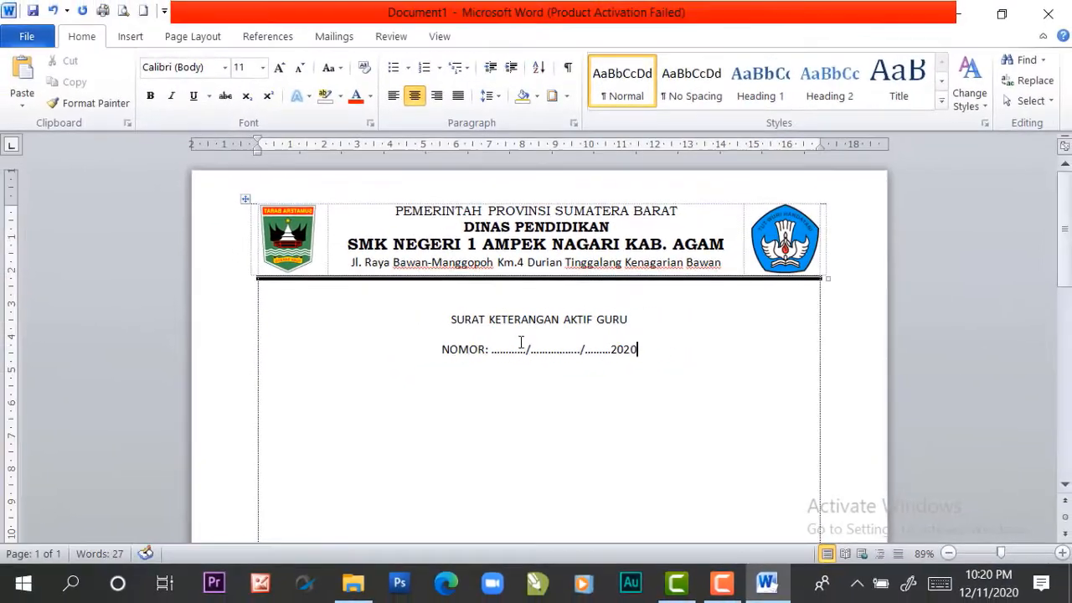
Make the title "SURAT KETERANGAN AKTIF GURU" bold and underlined
drag(449, 322, 617, 328)
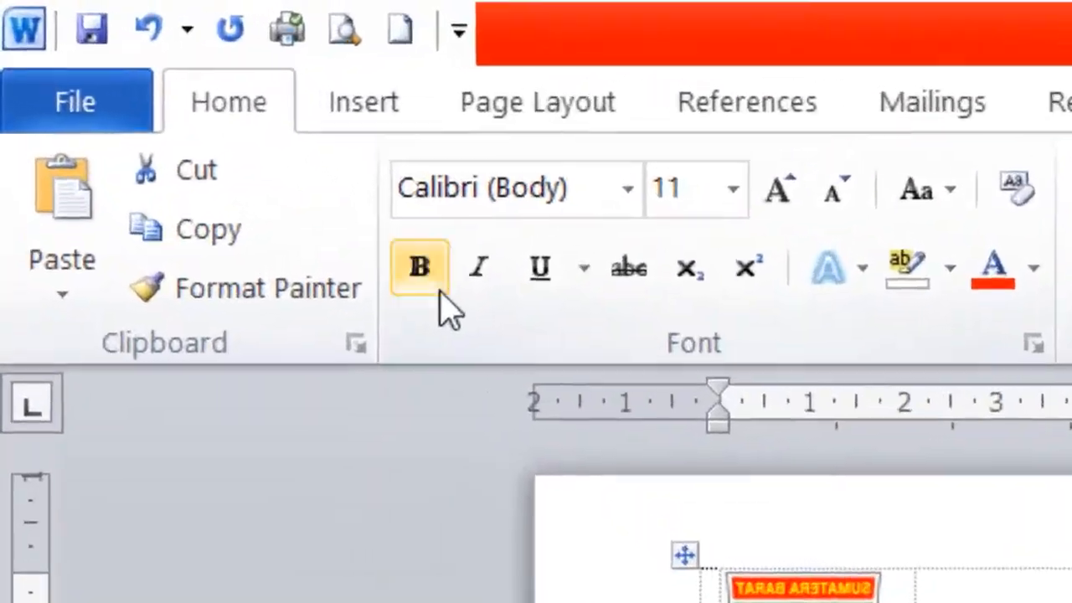
click(202, 129)
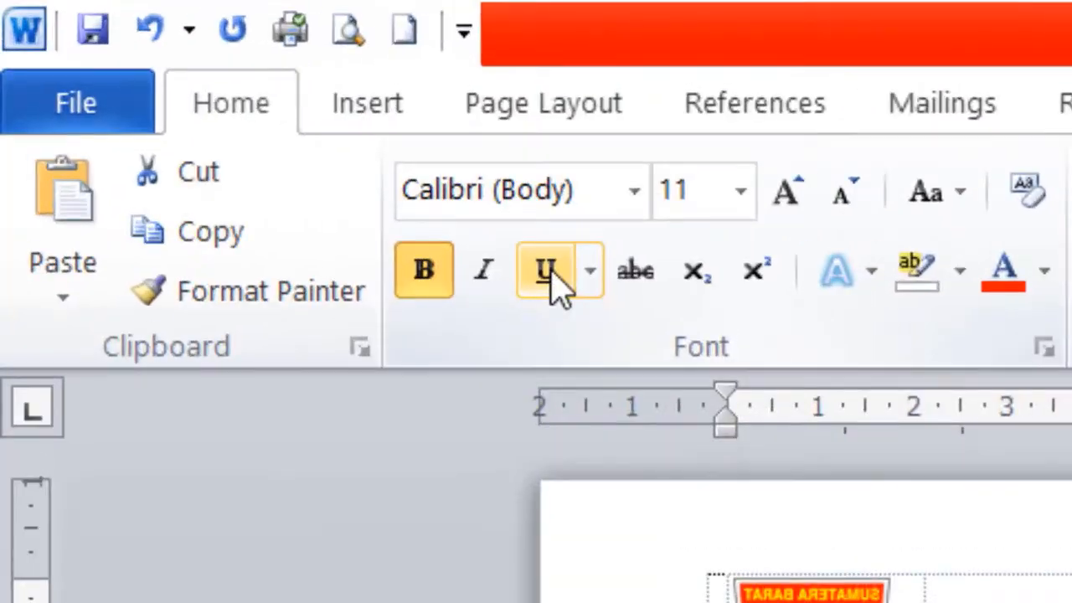
click(546, 272)
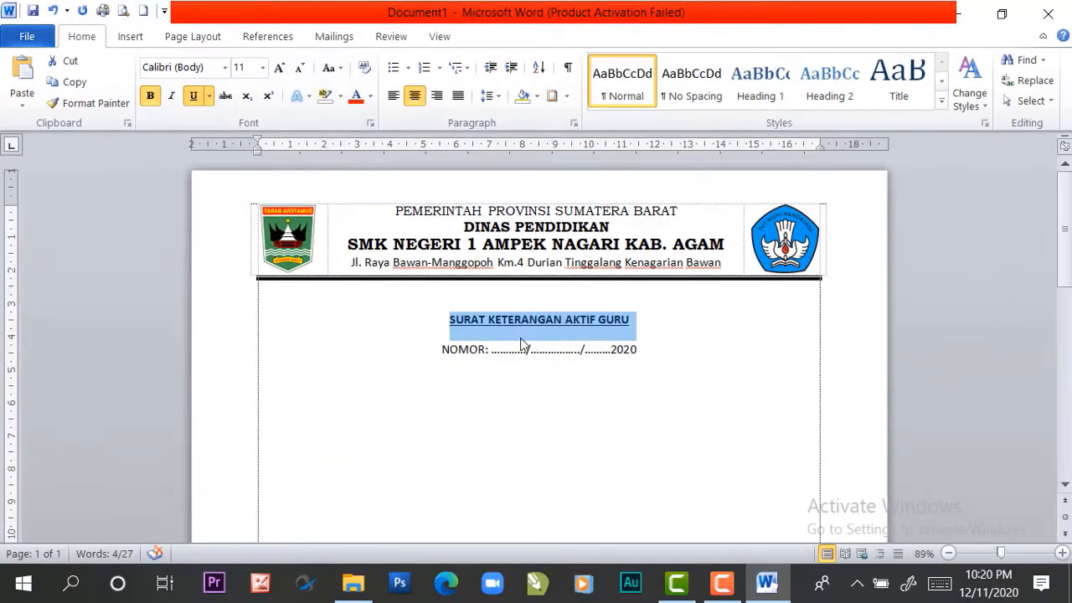
click(523, 320)
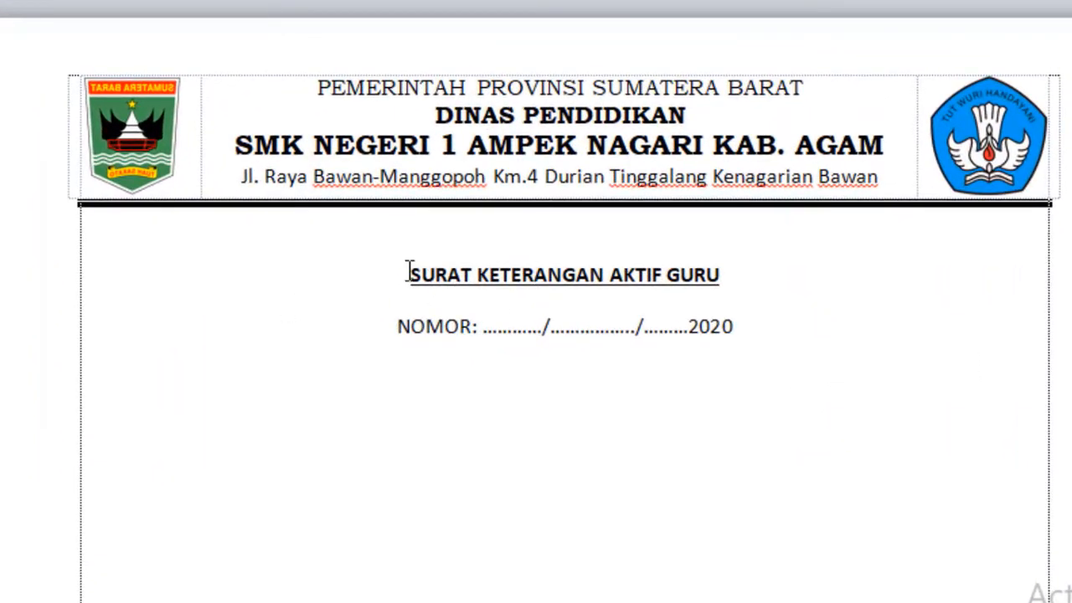
Set the title and NOMOR lines to 0 pt spacing after and single line spacing
drag(409, 273, 722, 323)
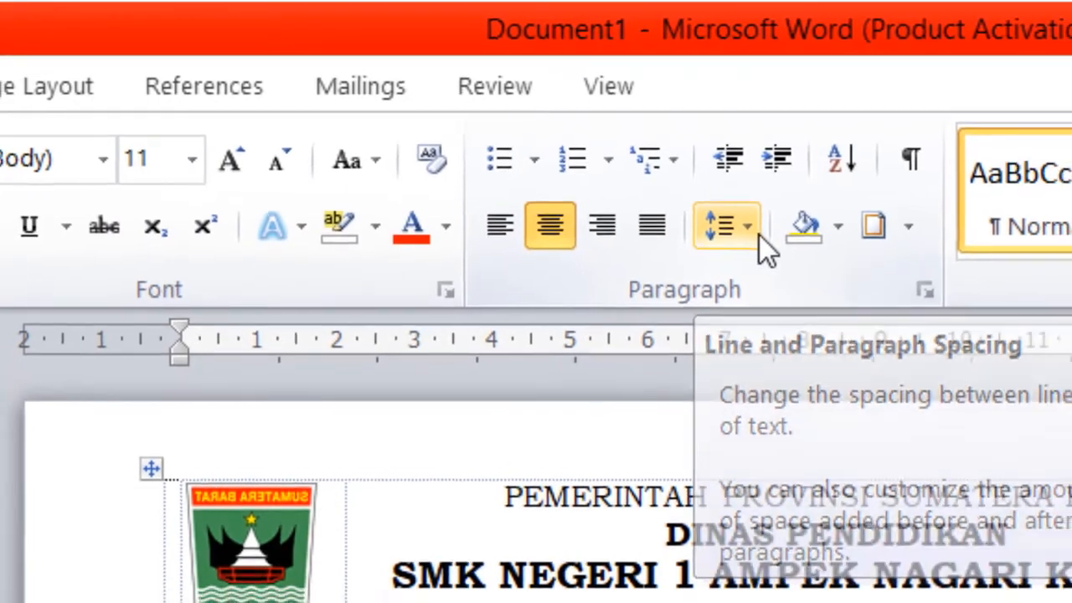
click(756, 234)
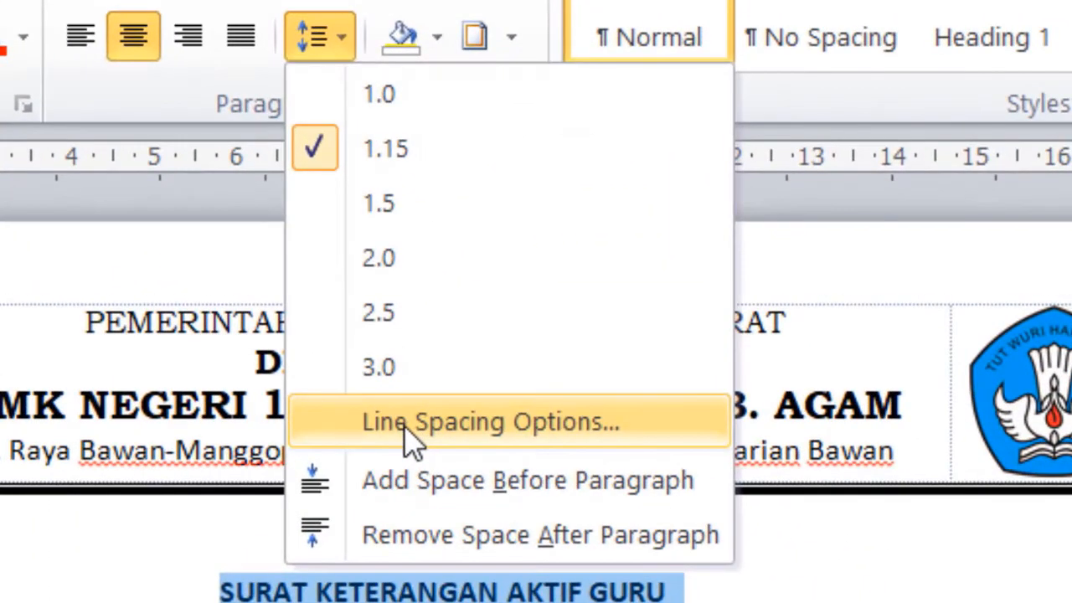
click(589, 435)
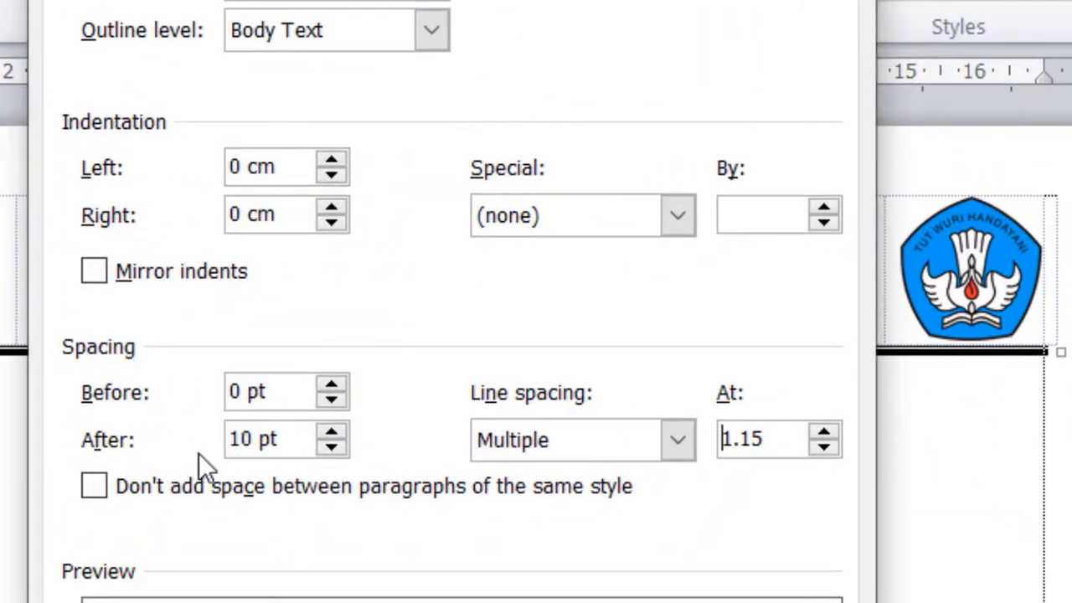
click(240, 446)
key(BackSpace)
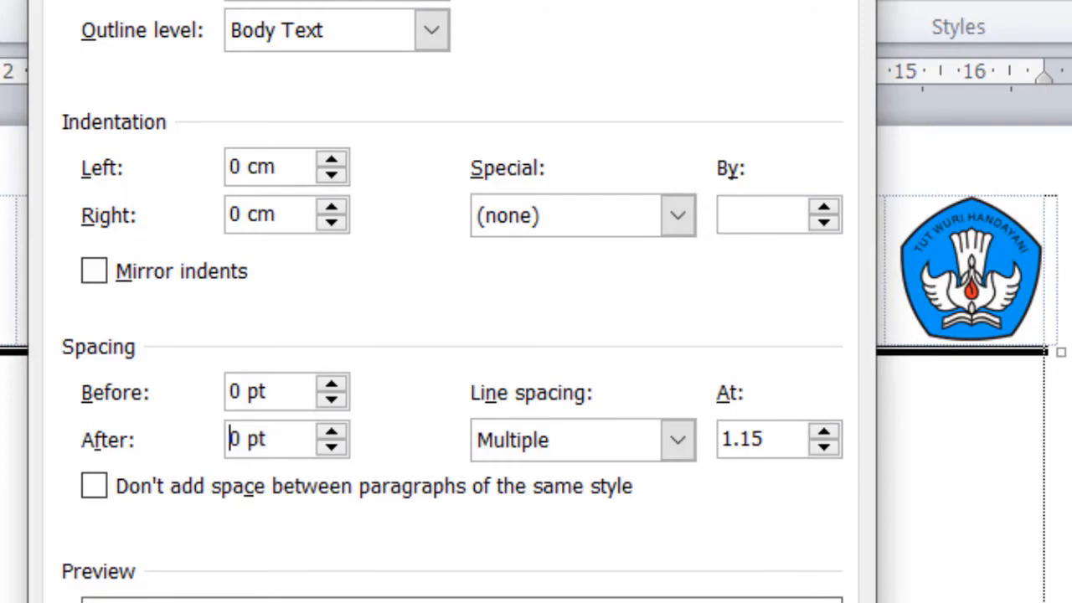
click(557, 436)
click(515, 475)
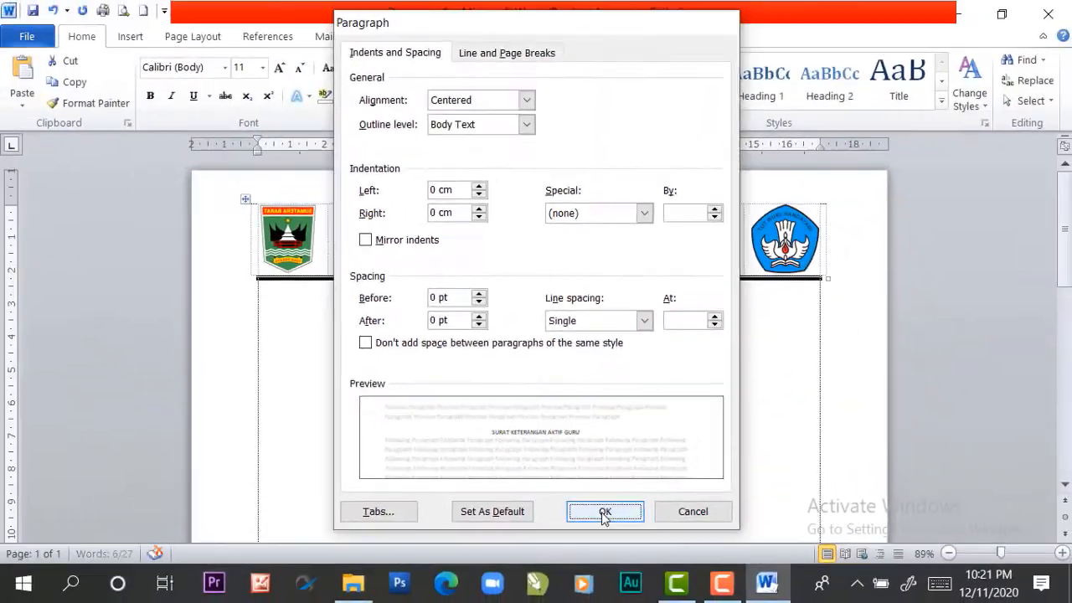
click(608, 512)
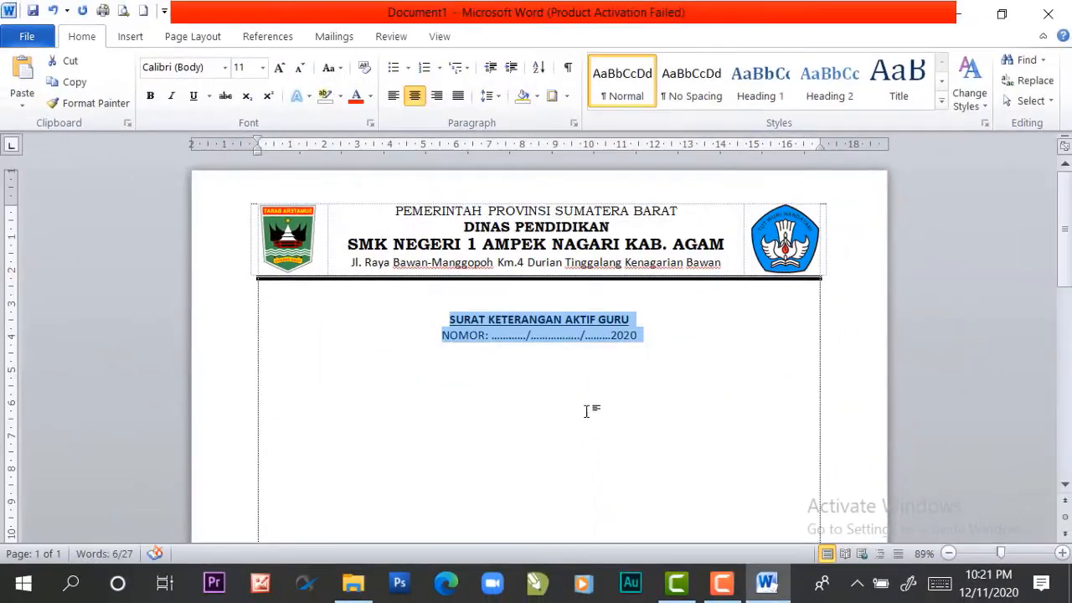
click(616, 350)
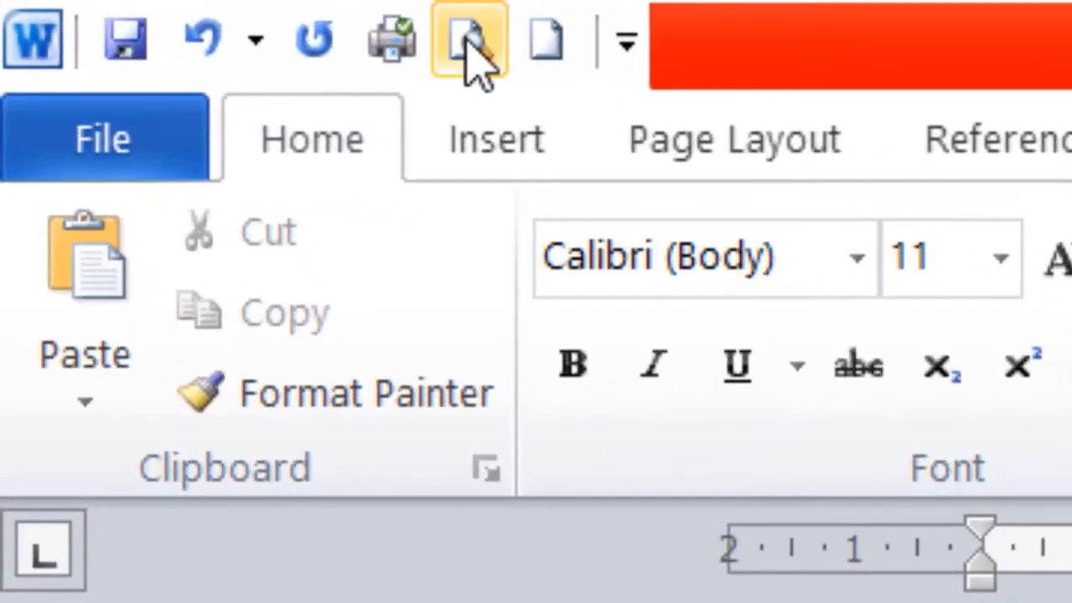
Check the letterhead, title and number line enlarged in print preview, and return to editing the document
click(394, 35)
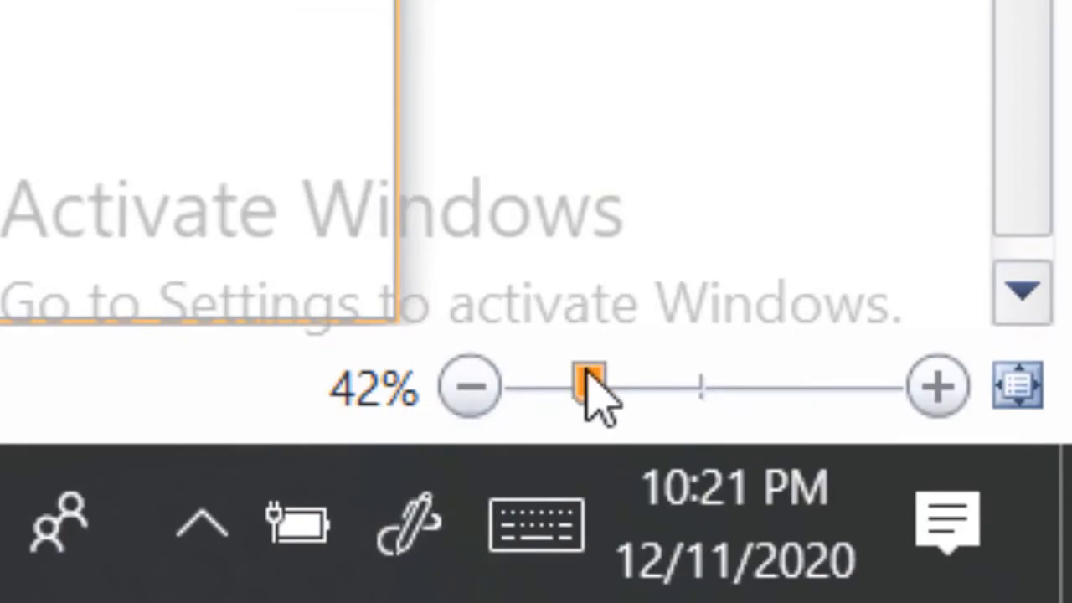
drag(979, 565, 986, 565)
drag(774, 463, 802, 463)
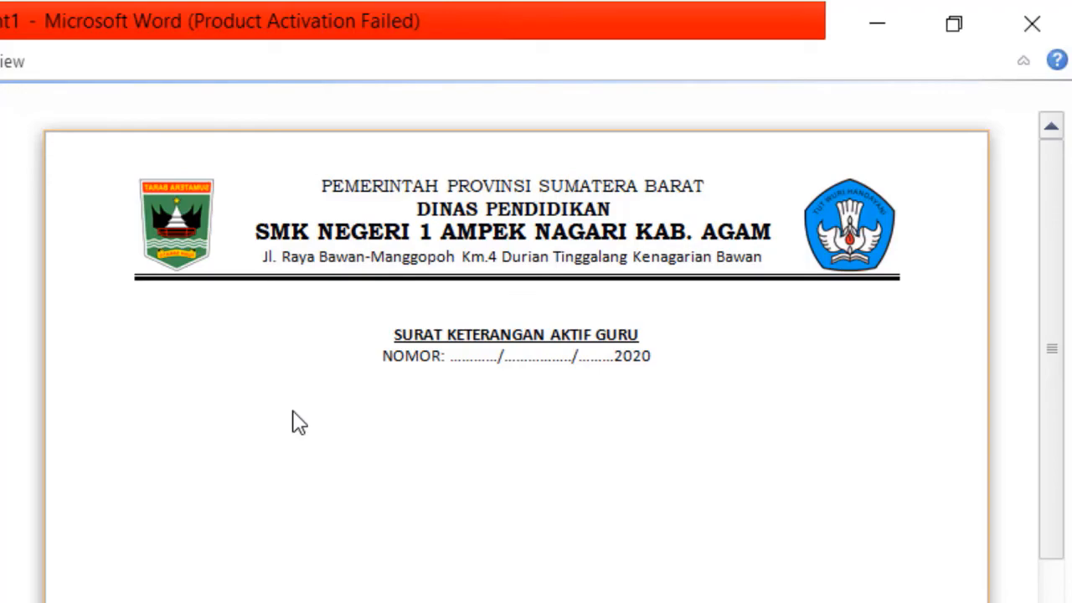
key(ctrl+p)
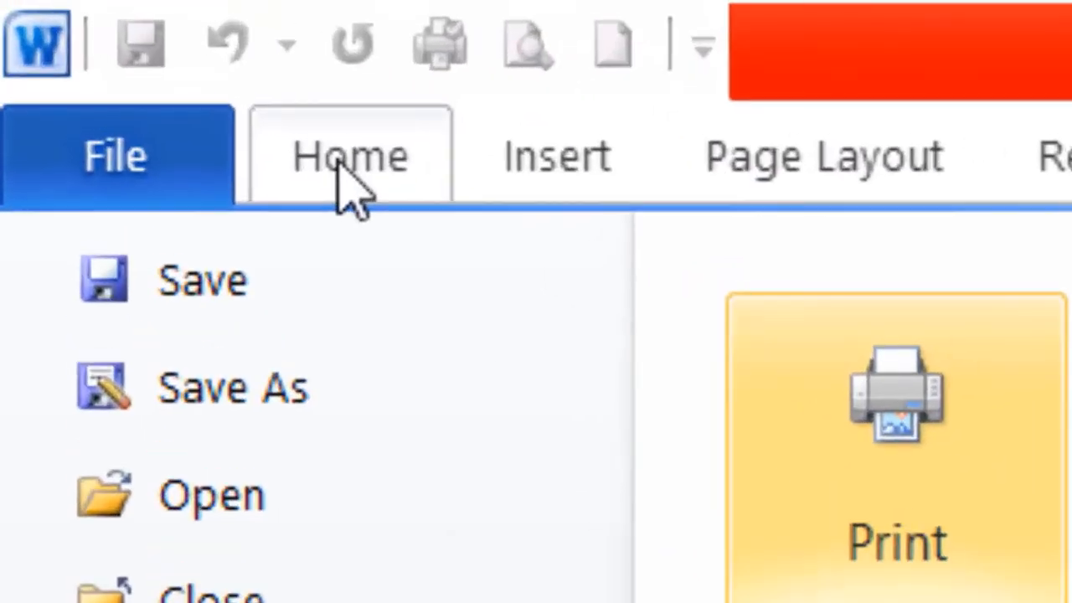
click(339, 163)
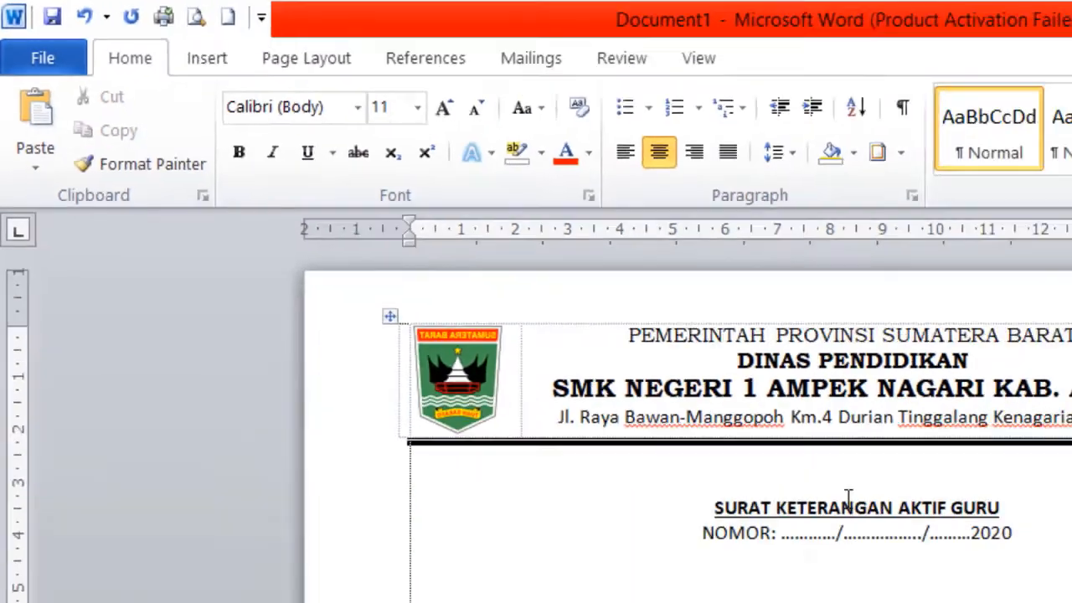